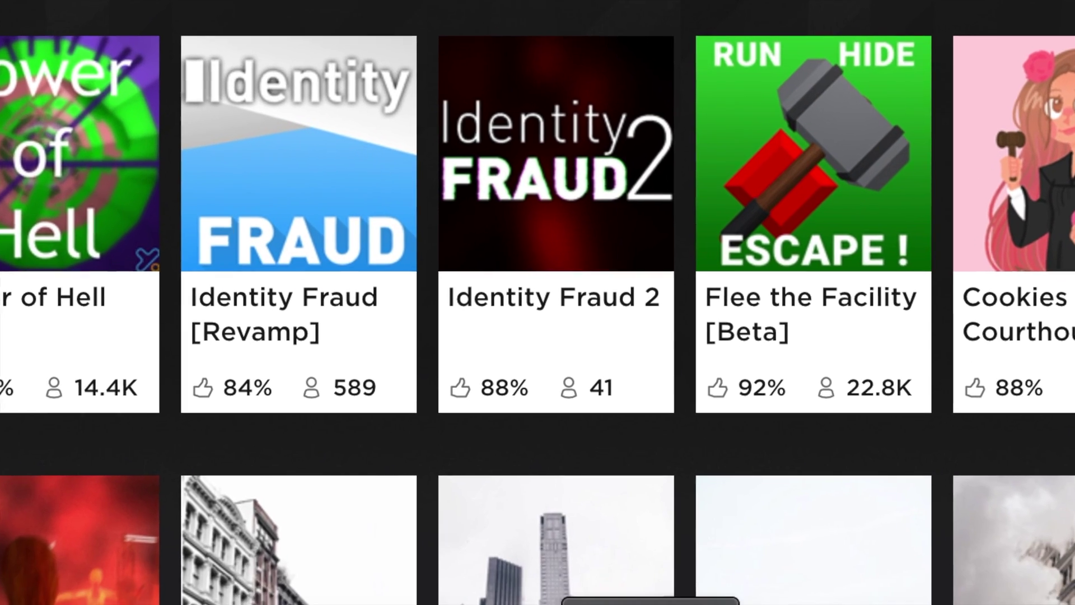
# Launch Roblox Studio and start a new place from the Baseplate template
pyautogui.click(619, 540)
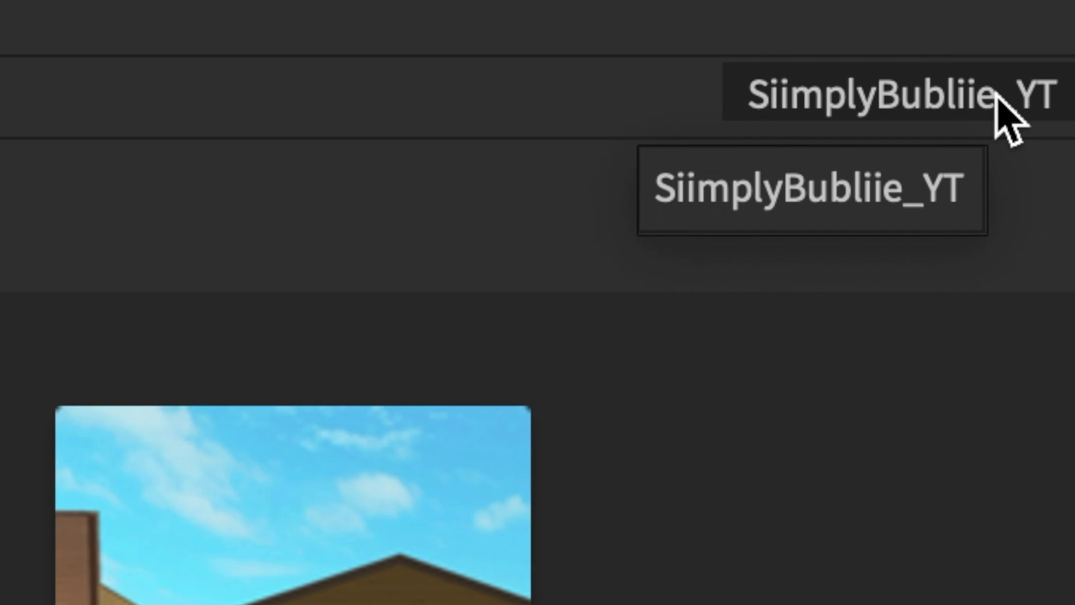
pyautogui.click(998, 99)
pyautogui.click(999, 99)
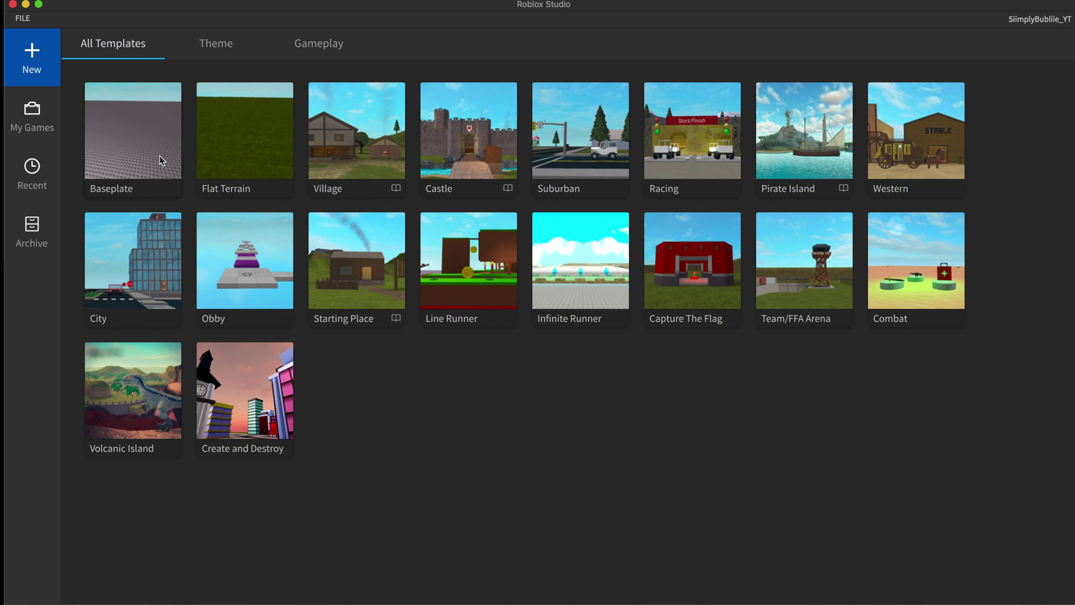
pyautogui.click(161, 161)
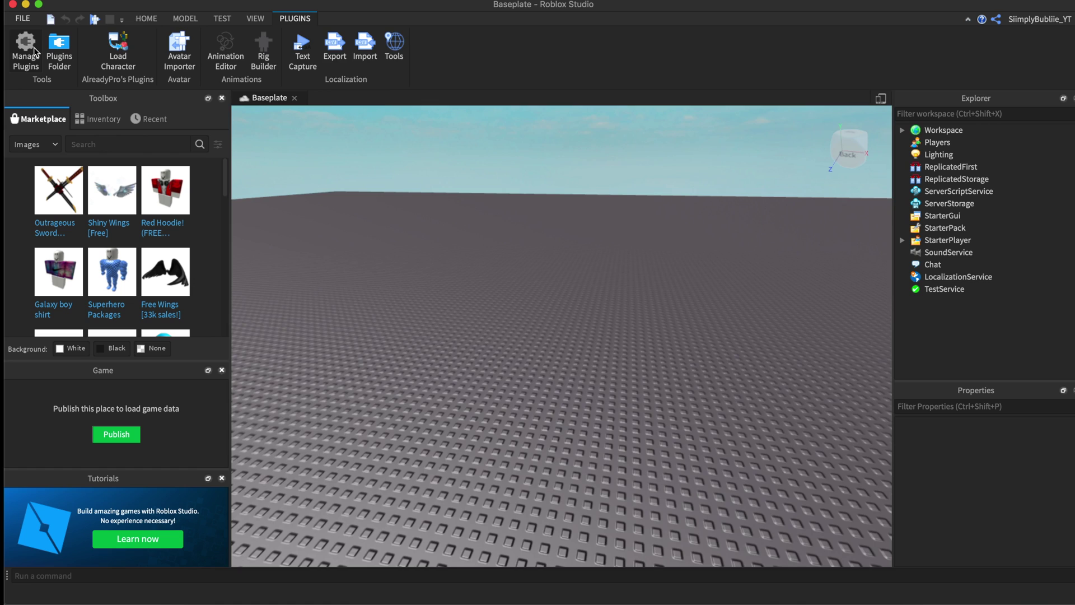
# Find the Load Character plugin in the plugin library and add it
pyautogui.click(28, 49)
pyautogui.click(827, 147)
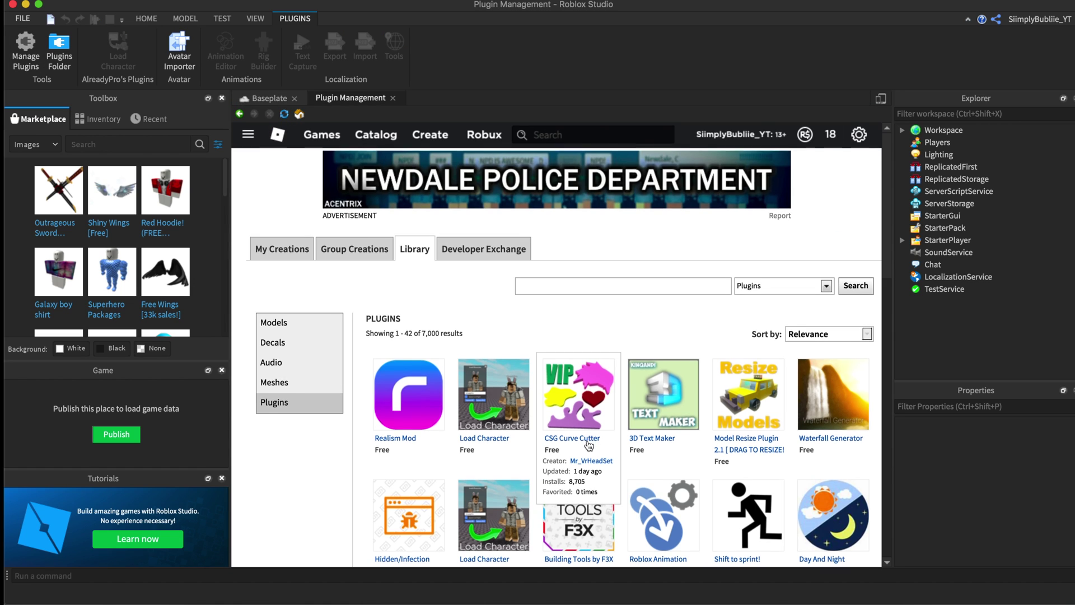
pyautogui.scroll(-2, 583, 448)
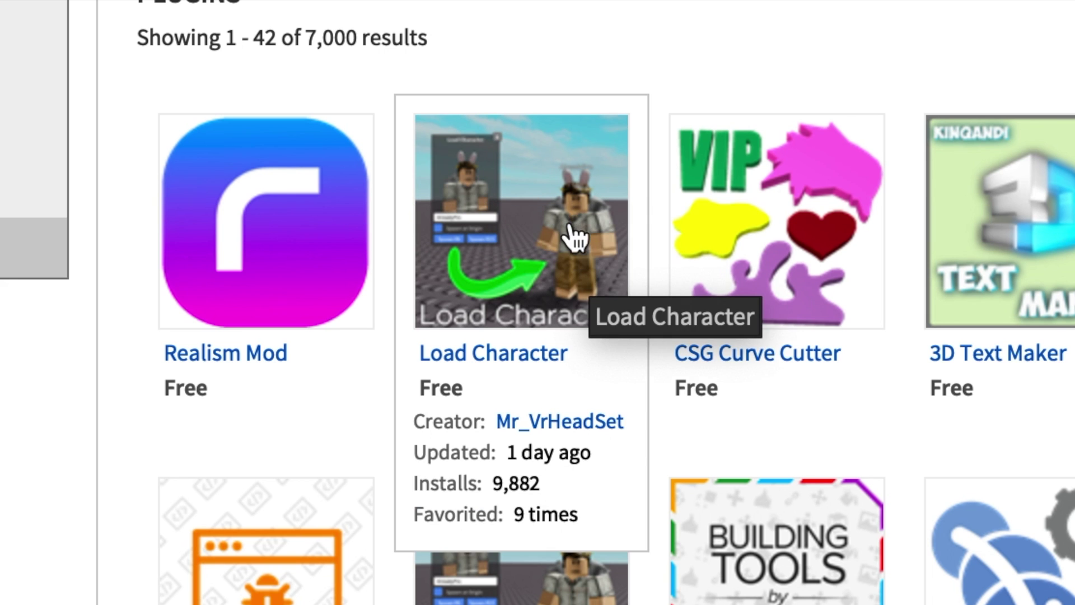
pyautogui.click(576, 235)
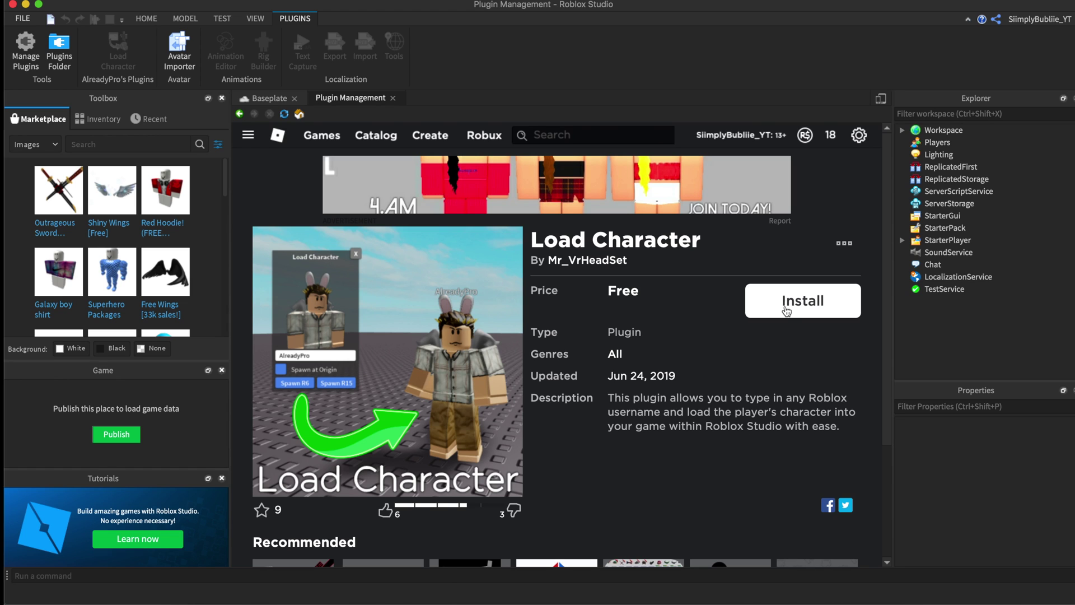
pyautogui.scroll(-1, 786, 311)
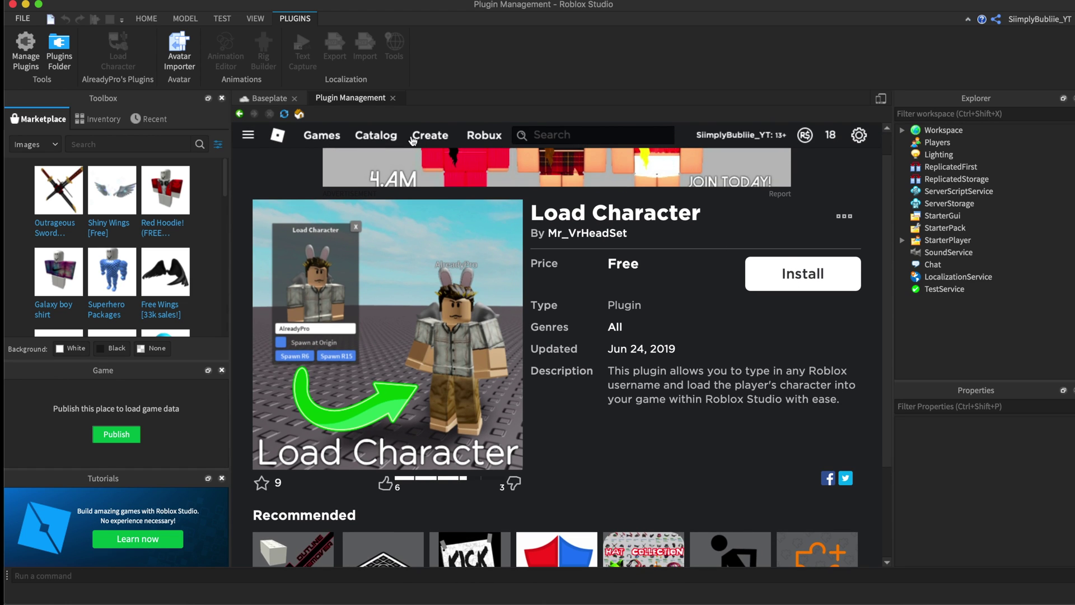
pyautogui.click(395, 98)
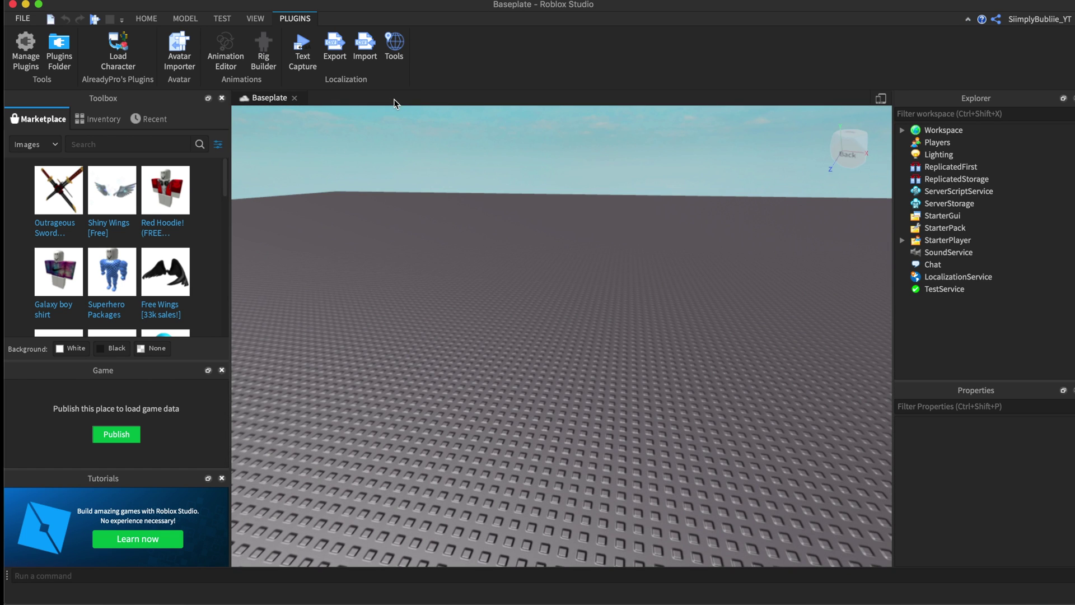
# In Load Character, replace the example name with the account's username and spawn the avatar as R15
pyautogui.click(122, 58)
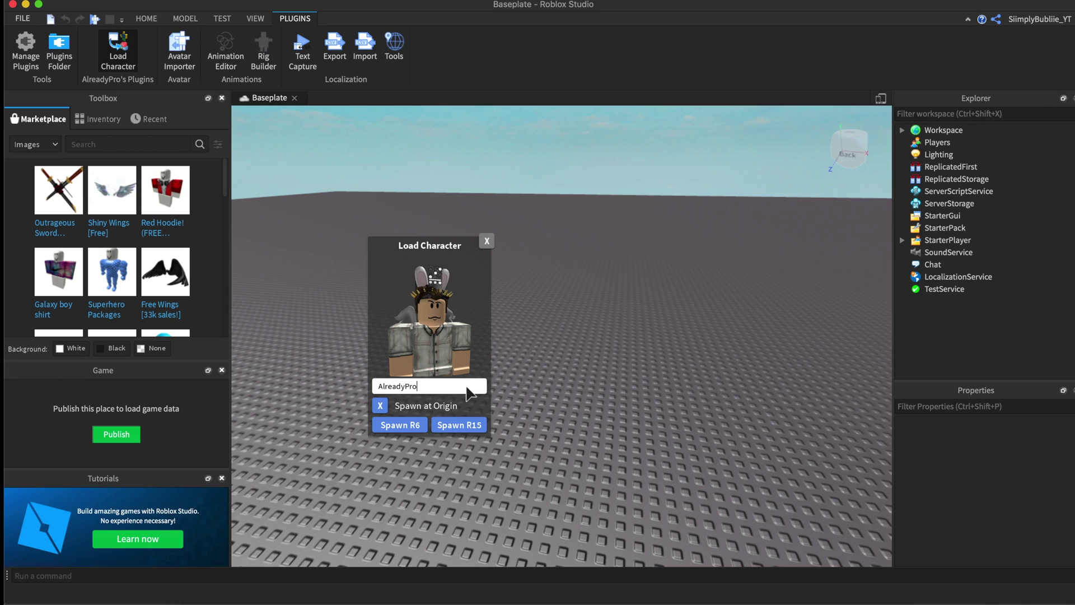
pyautogui.click(468, 385)
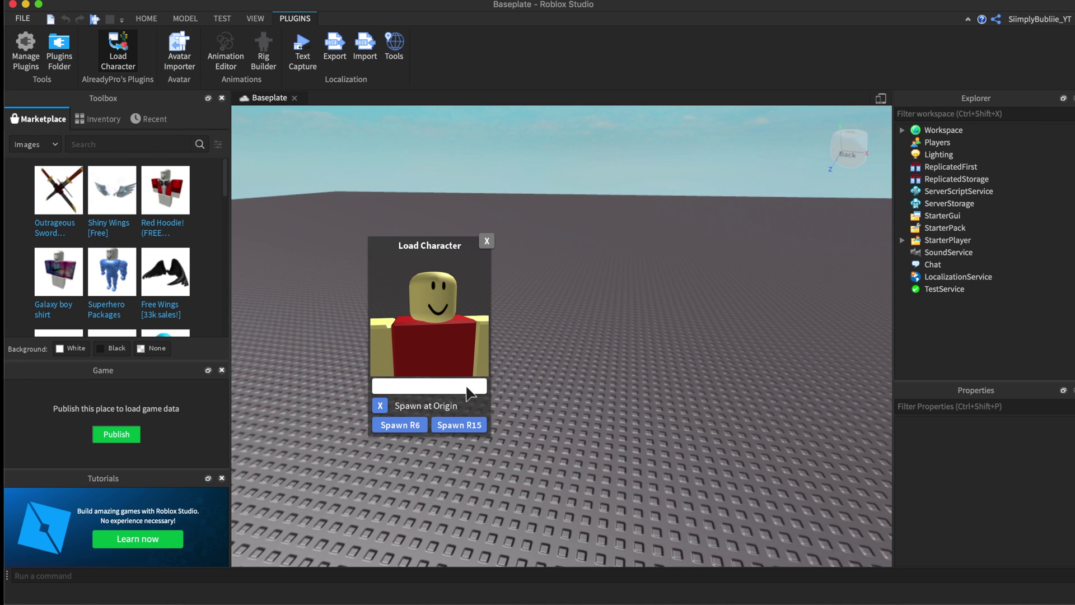
pyautogui.write('SiimplyBubliie_YT')
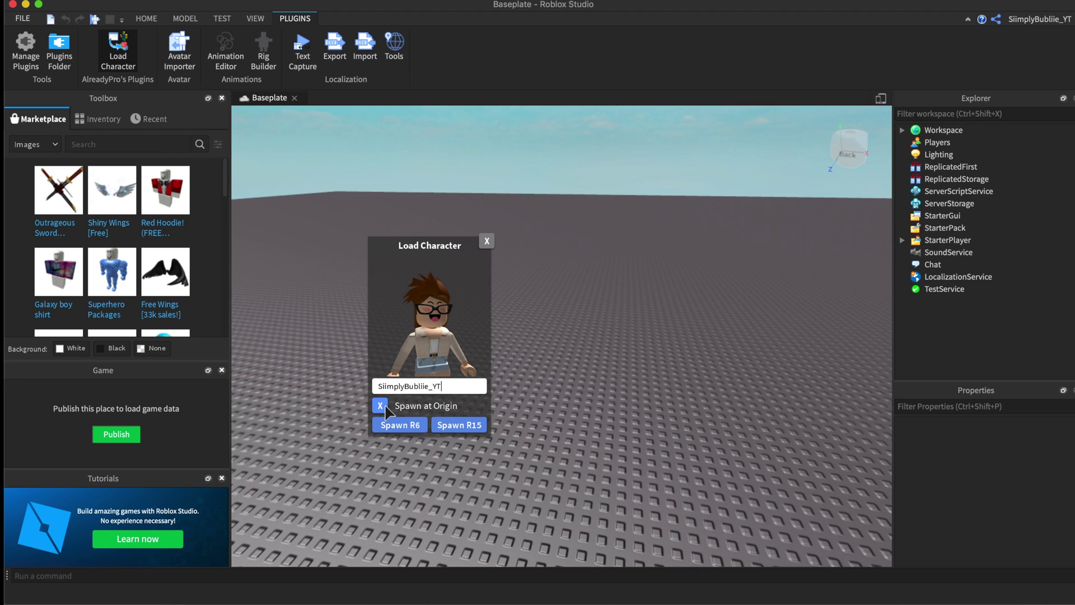
pyautogui.click(447, 426)
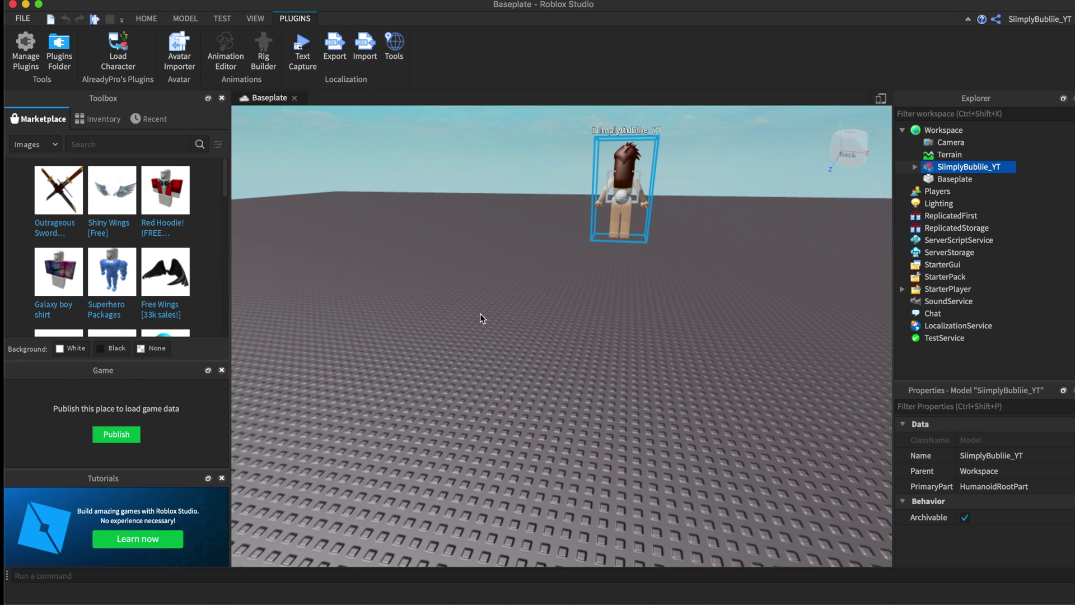
# Turn the view to the avatar's front and drag it down toward the baseplate with Move
pyautogui.moveTo(499, 313); pyautogui.dragTo(499, 311, button='right')
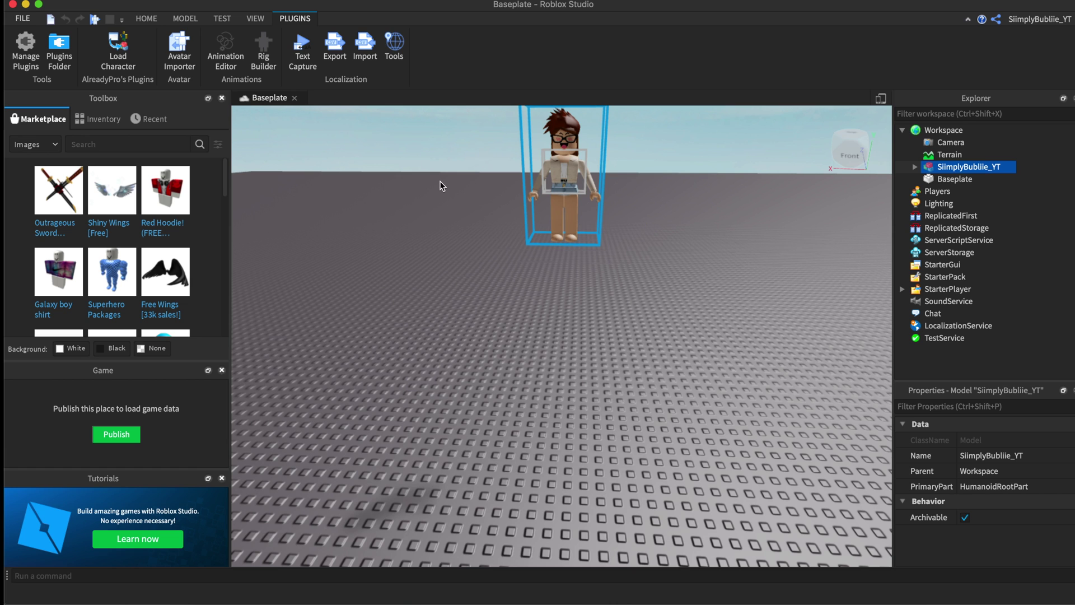
pyautogui.click(197, 19)
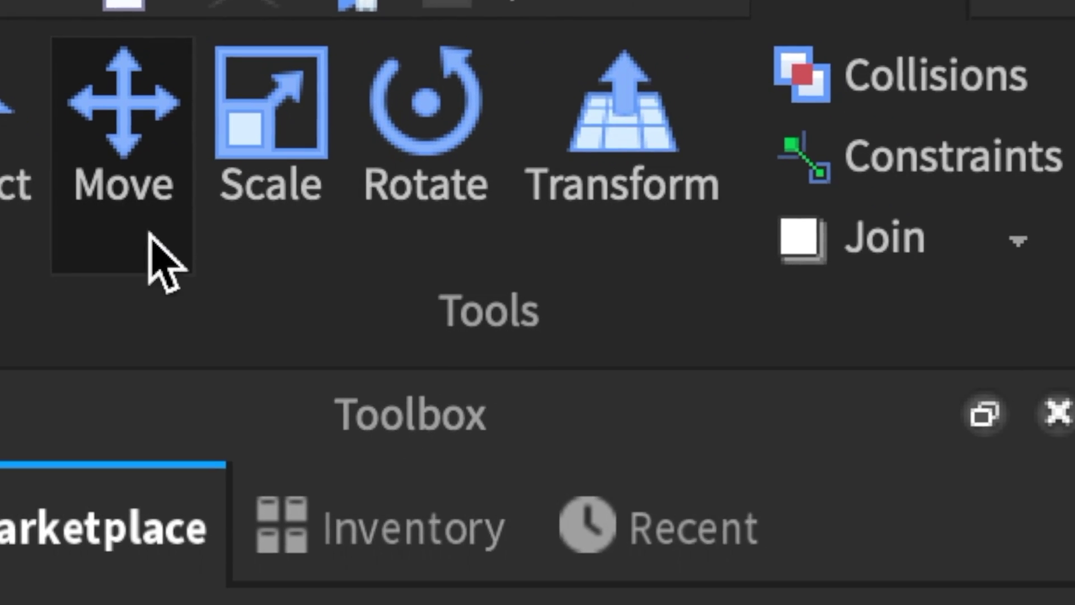
pyautogui.click(152, 234)
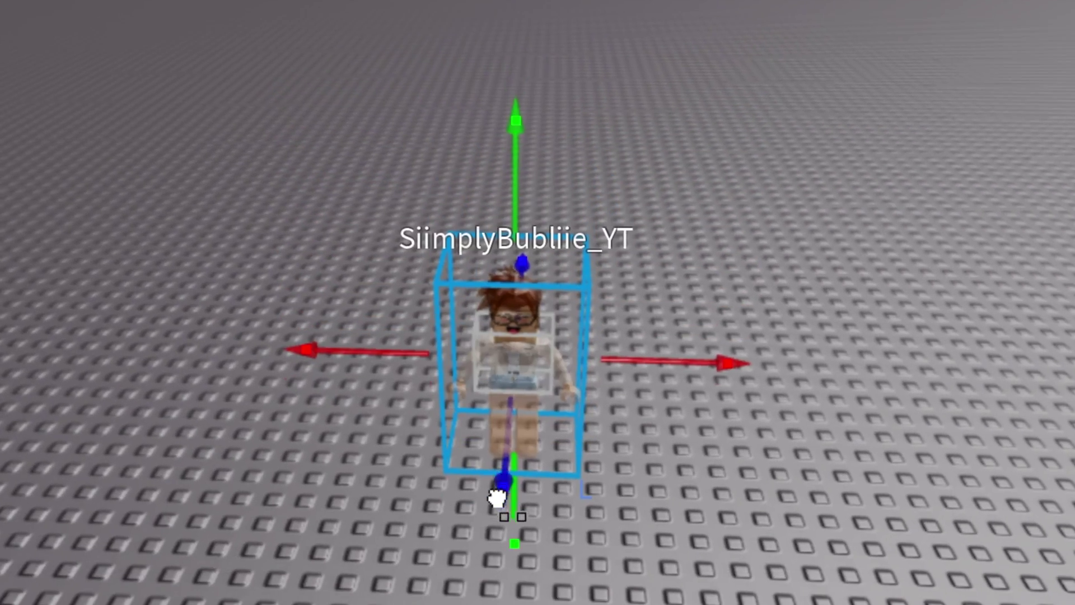
pyautogui.moveTo(557, 414); pyautogui.dragTo(562, 459)
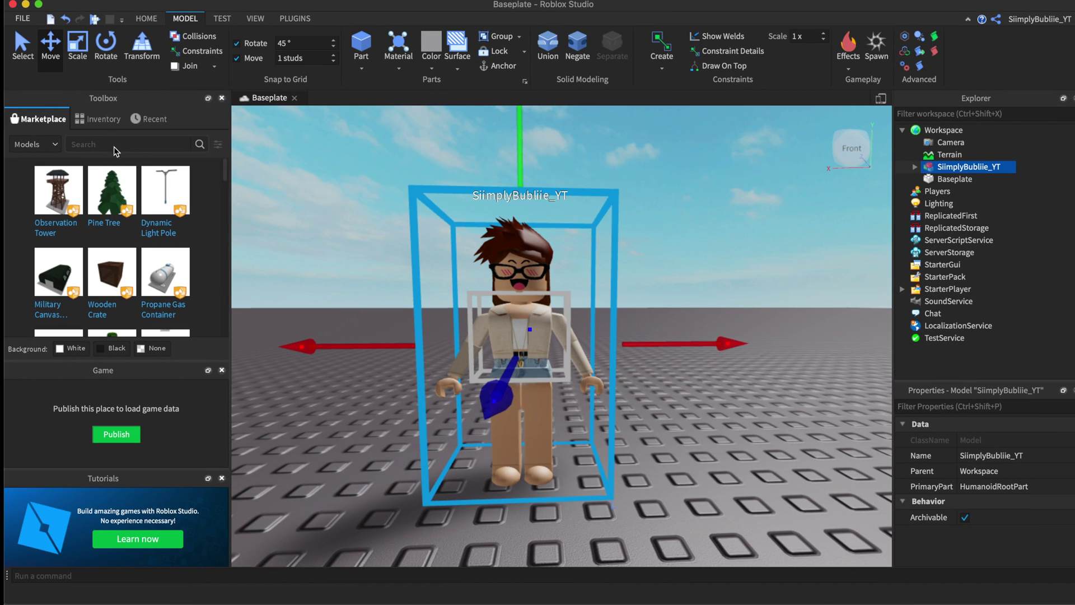
# Search the Toolbox marketplace for 'flower' models and browse the results
pyautogui.click(117, 147)
pyautogui.write('f')
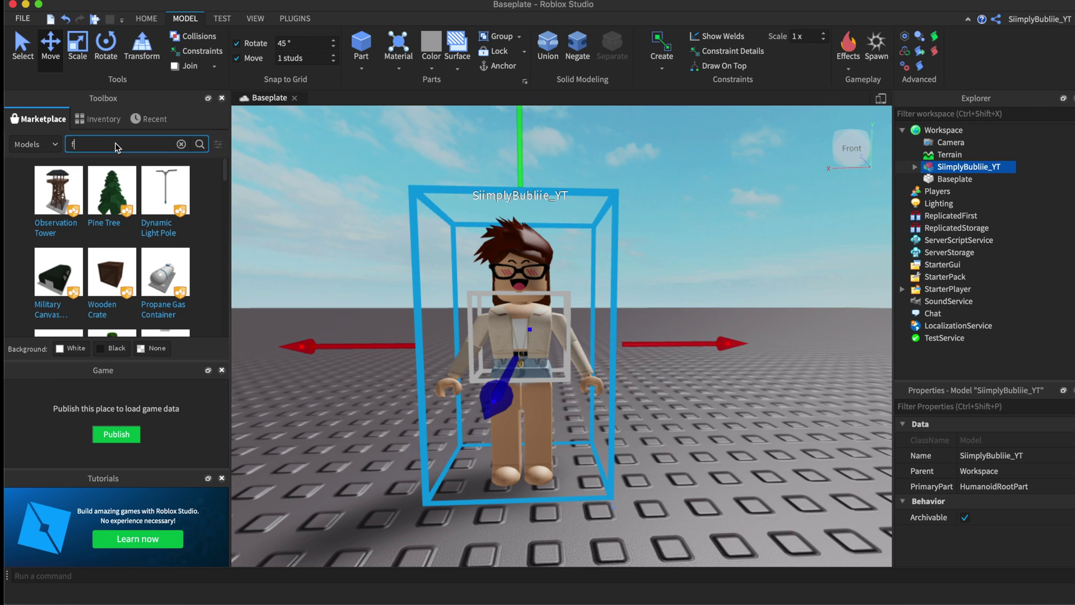
pyautogui.write('lower')
pyautogui.press('Return')
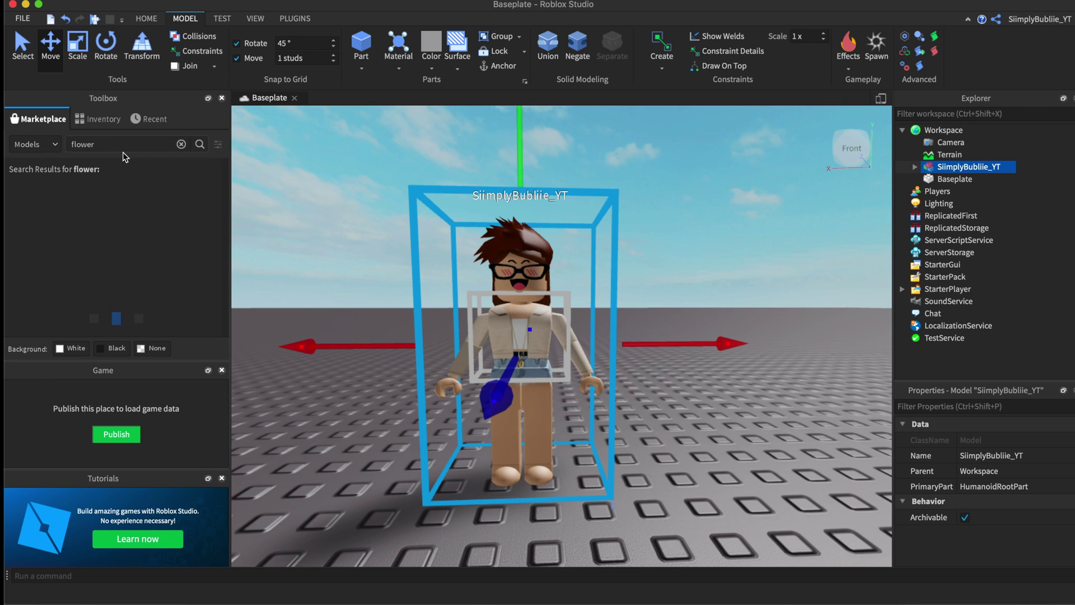
pyautogui.scroll(-5, 113, 238)
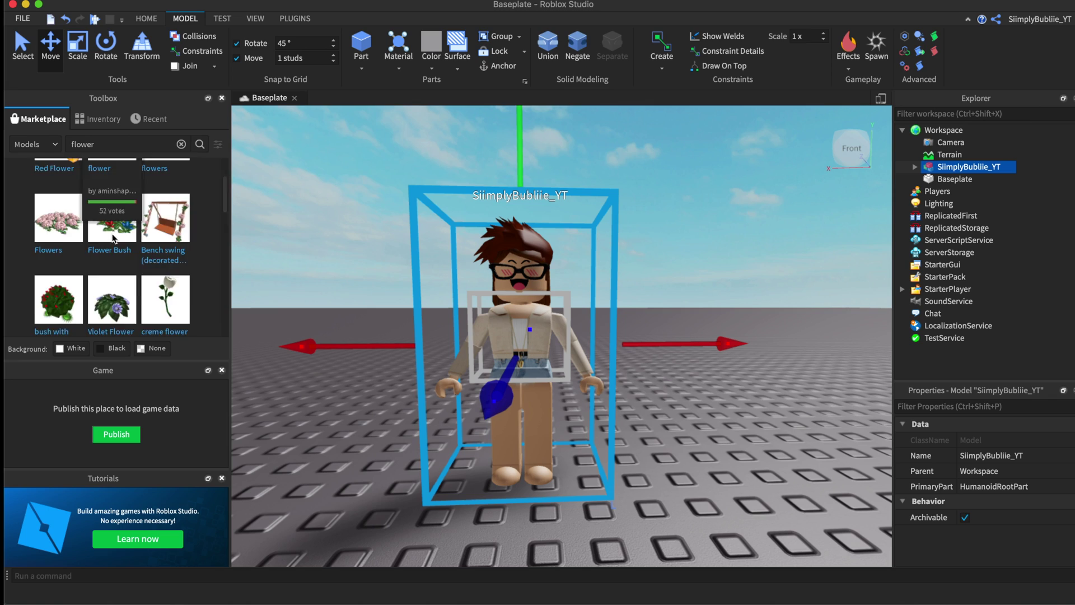
pyautogui.scroll(-2, 113, 238)
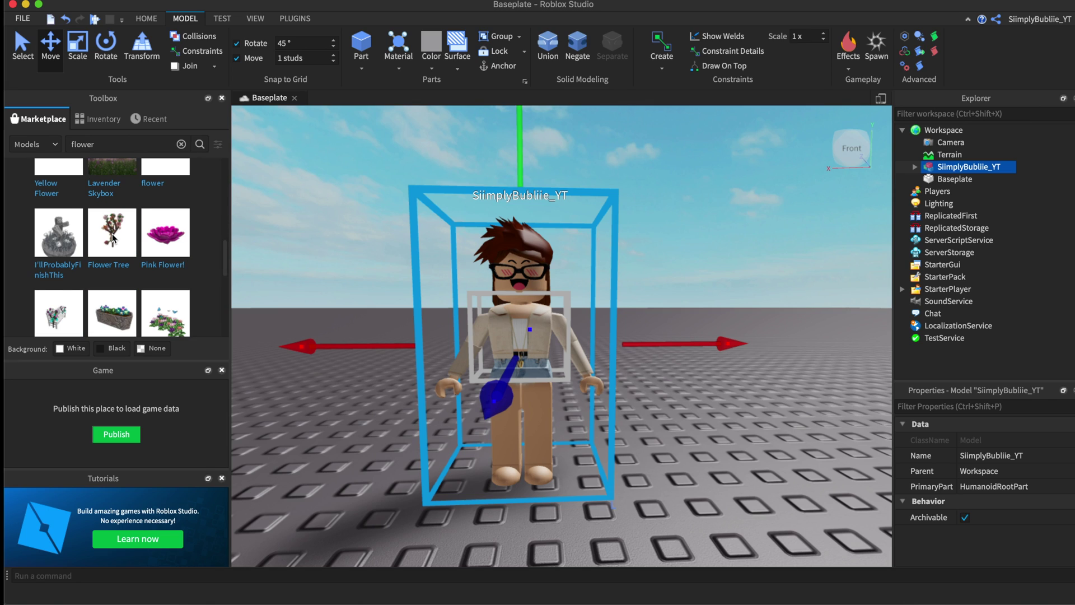
pyautogui.scroll(7, 113, 238)
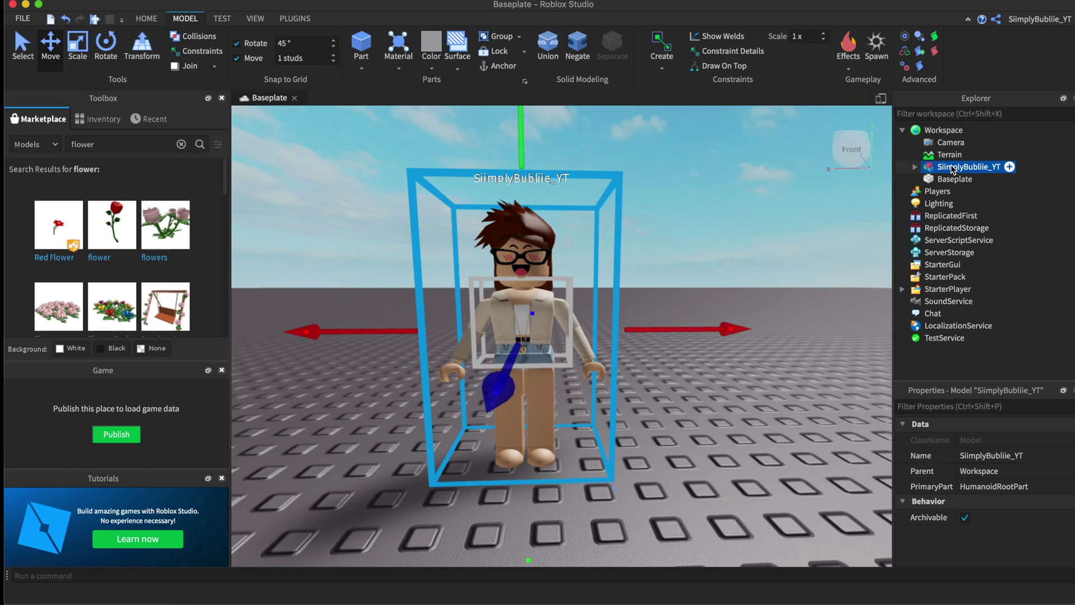
# Export the avatar model with Export Selection as 'Me' into the pfps folder
pyautogui.rightClick(952, 168)
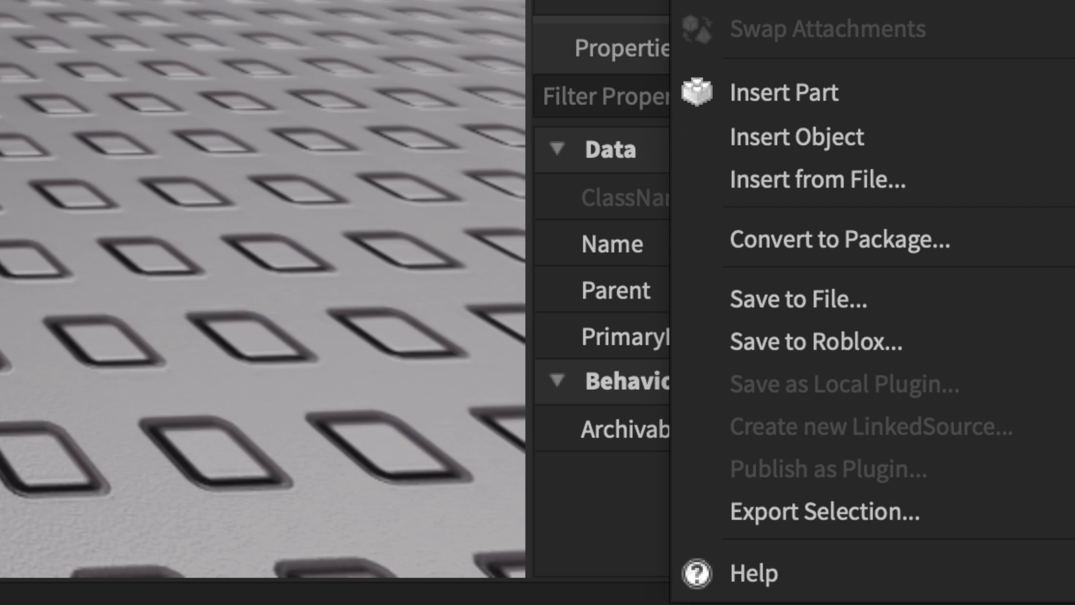
pyautogui.click(833, 497)
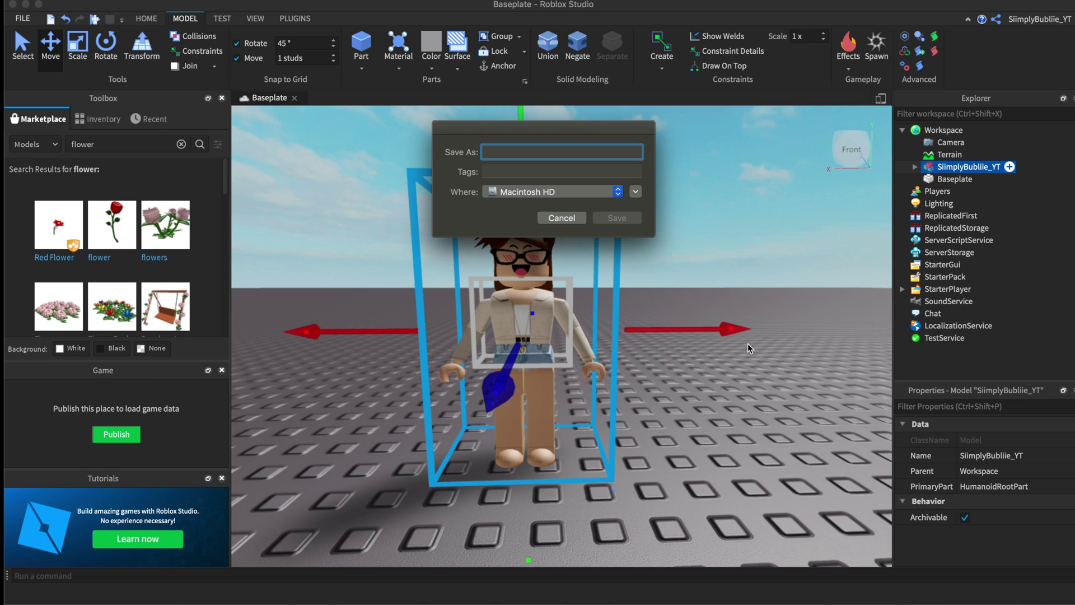
pyautogui.write('Me')
pyautogui.click(551, 192)
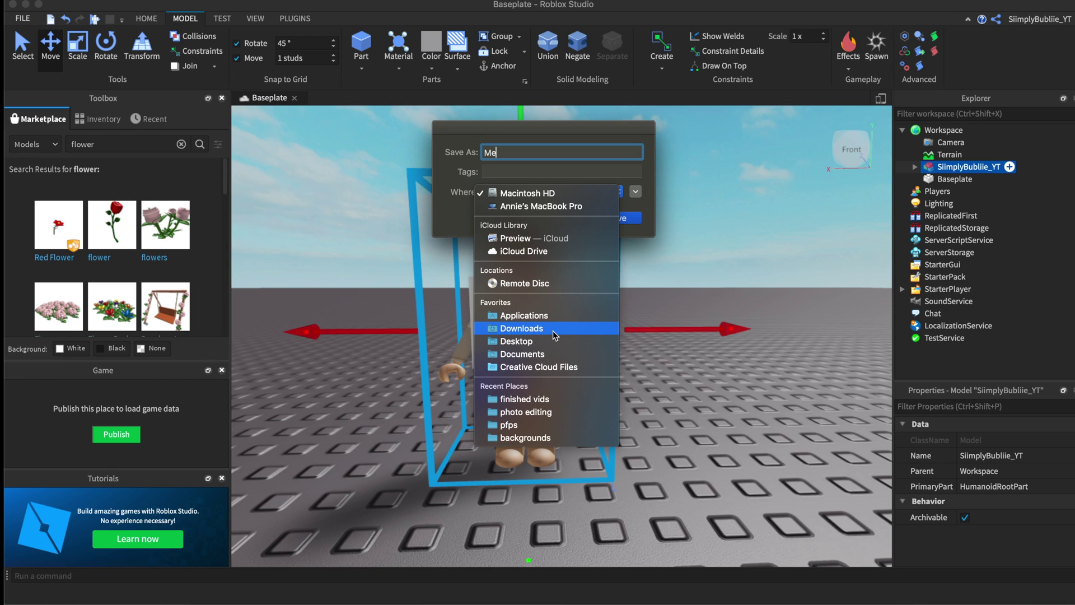
pyautogui.click(530, 426)
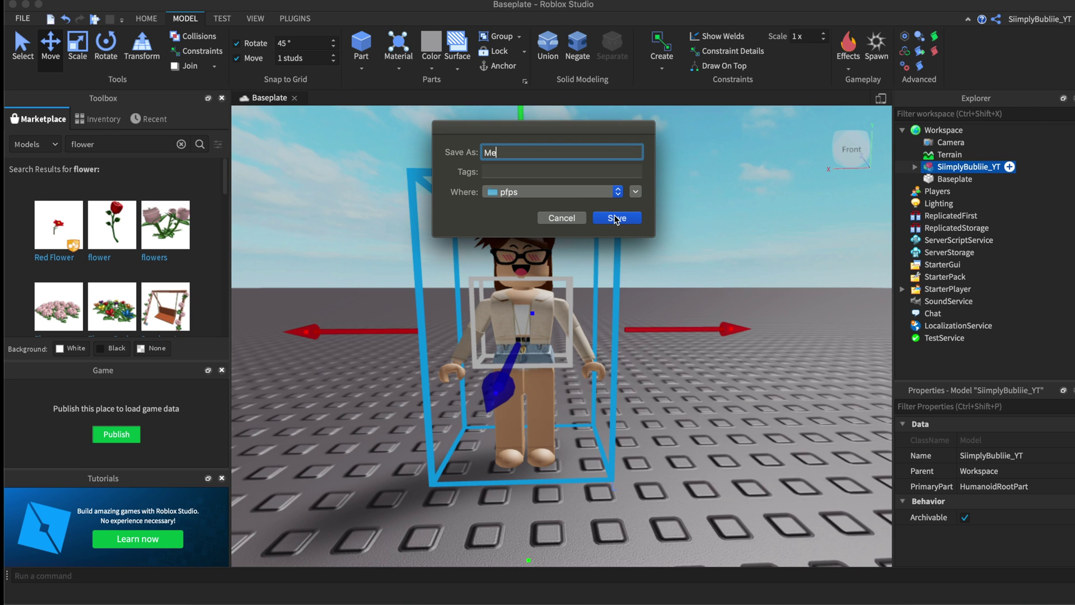
pyautogui.click(616, 218)
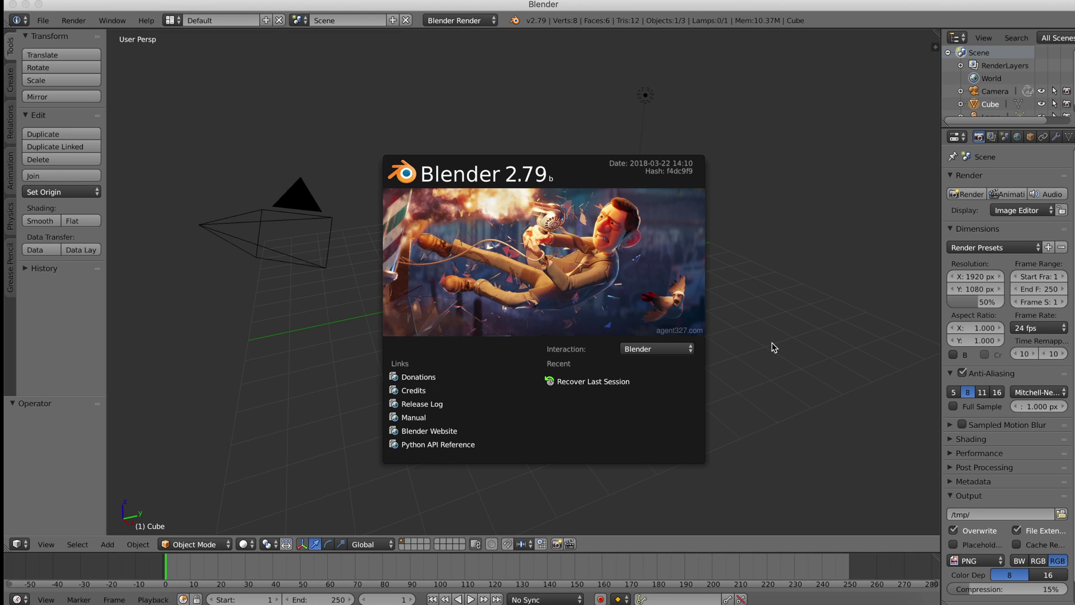
# Close the Blender splash and delete the default cube, leaving only camera and lamp
pyautogui.click(772, 341)
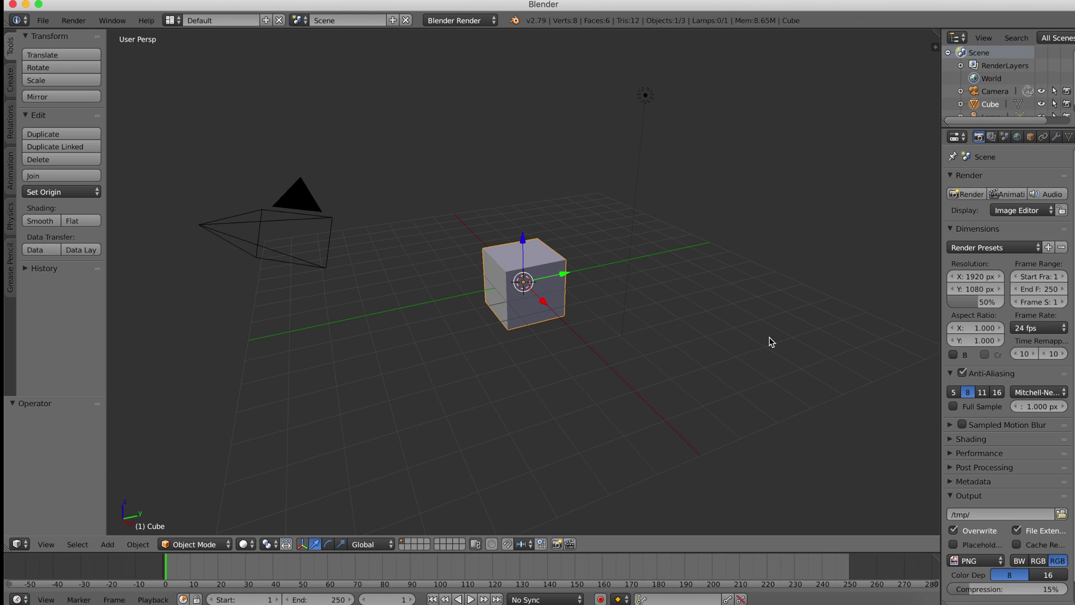
pyautogui.press('x')
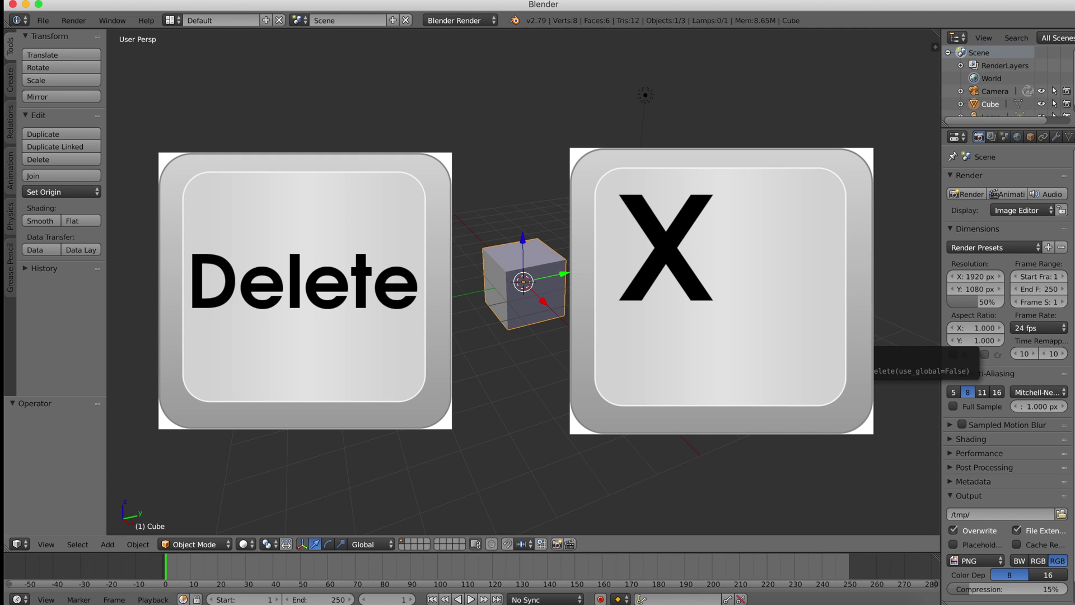
pyautogui.click(760, 338)
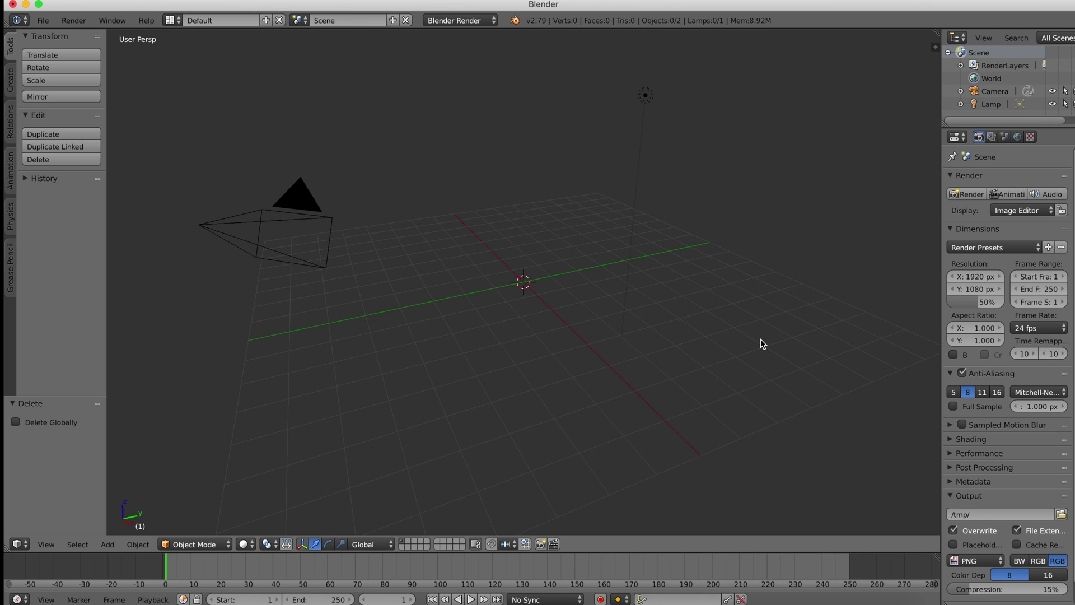
pyautogui.click(44, 21)
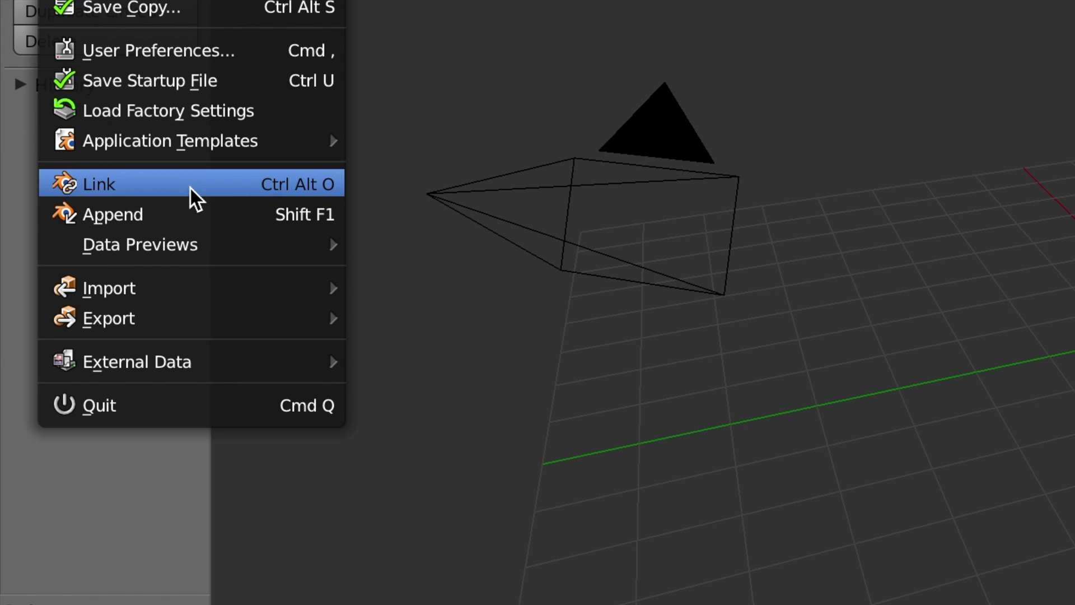
# Import Me.obj from the Downloads/pfps folder as a Wavefront OBJ
pyautogui.moveTo(180, 291)
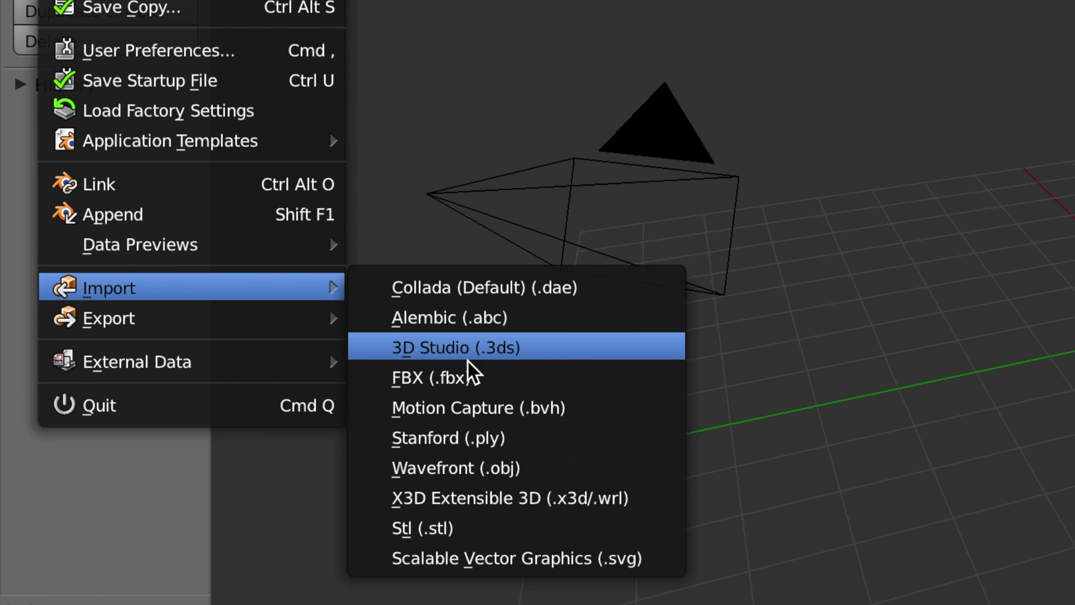
pyautogui.click(500, 473)
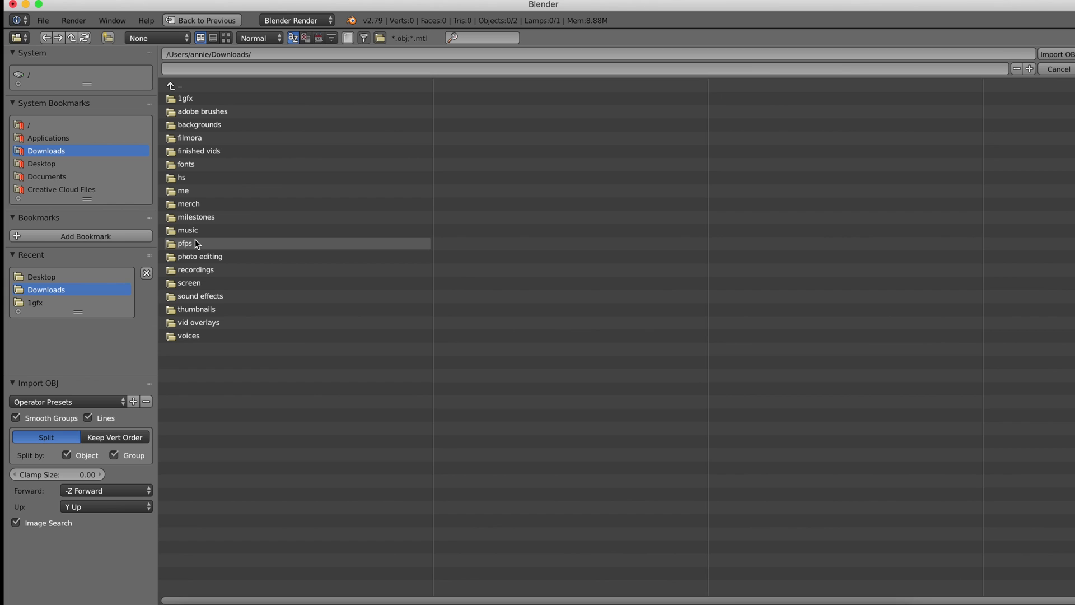
pyautogui.click(195, 243)
pyautogui.click(196, 112)
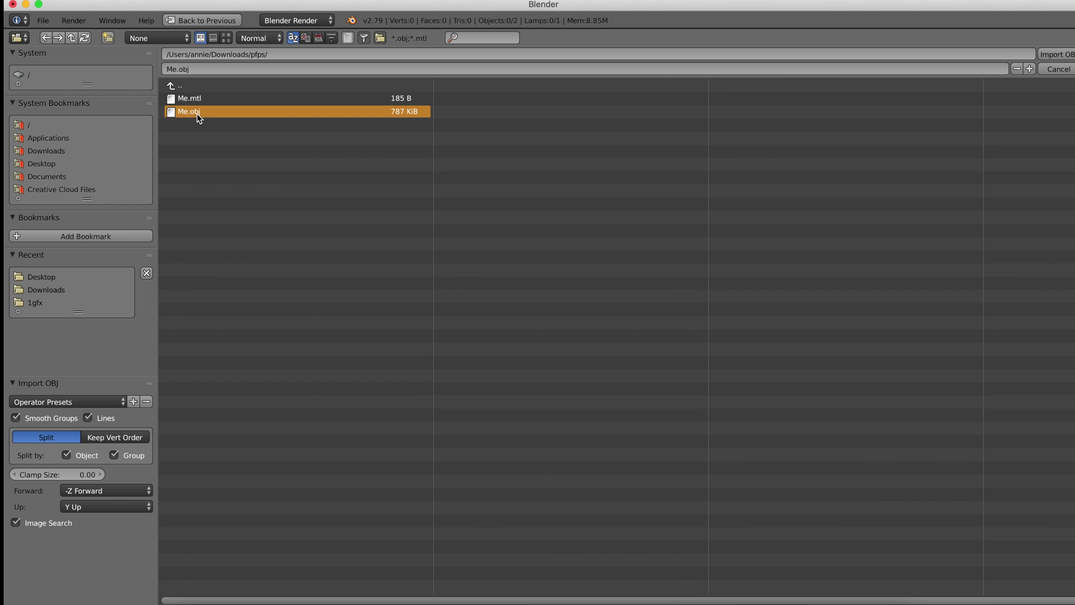
pyautogui.click(1060, 55)
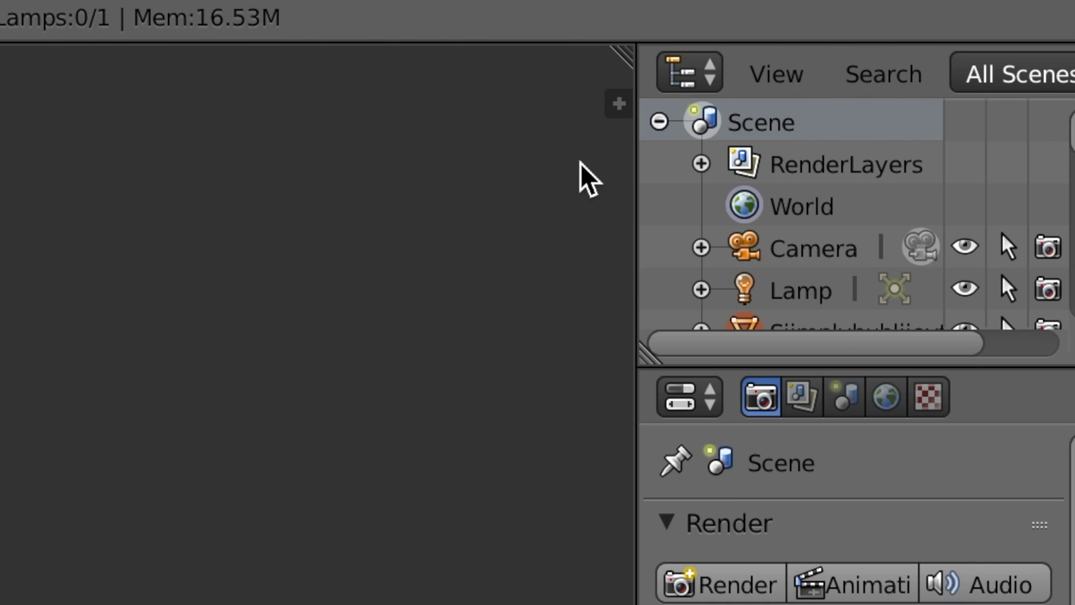
# Turn on Textured Solid and Ambient Occlusion in the viewport shading settings
pyautogui.press('n')
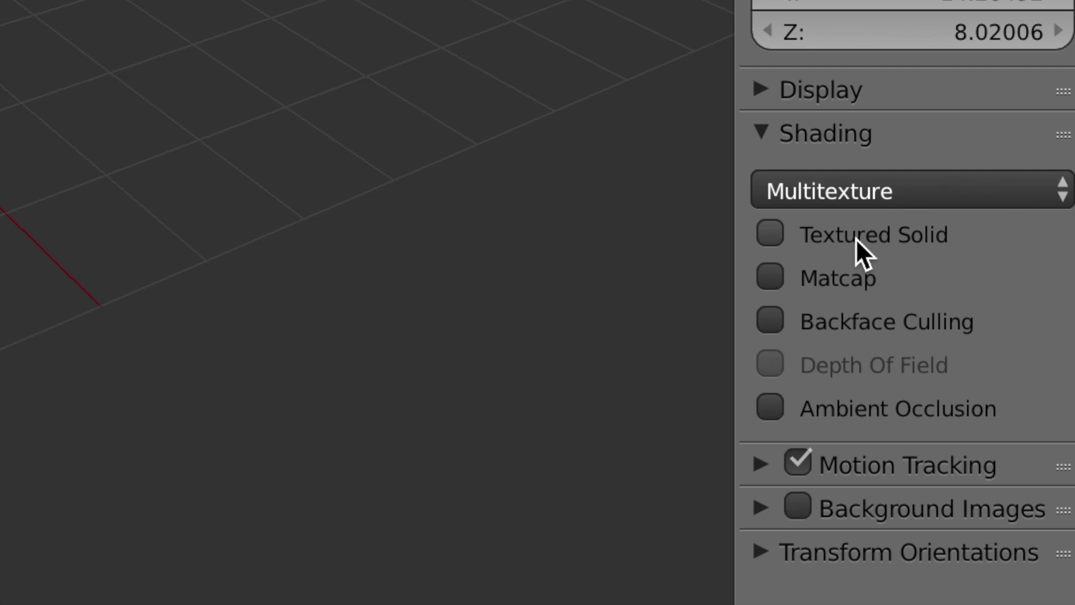
pyautogui.click(865, 409)
pyautogui.click(778, 410)
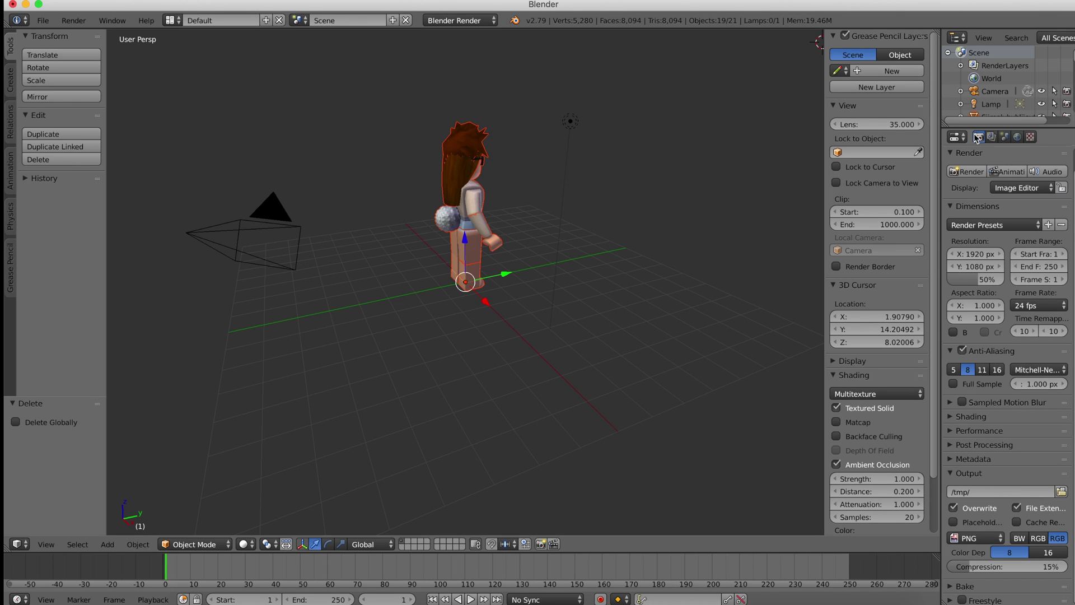
# Enable Ambient Occlusion, Environment Lighting and Indirect Lighting in the World properties
pyautogui.click(1019, 137)
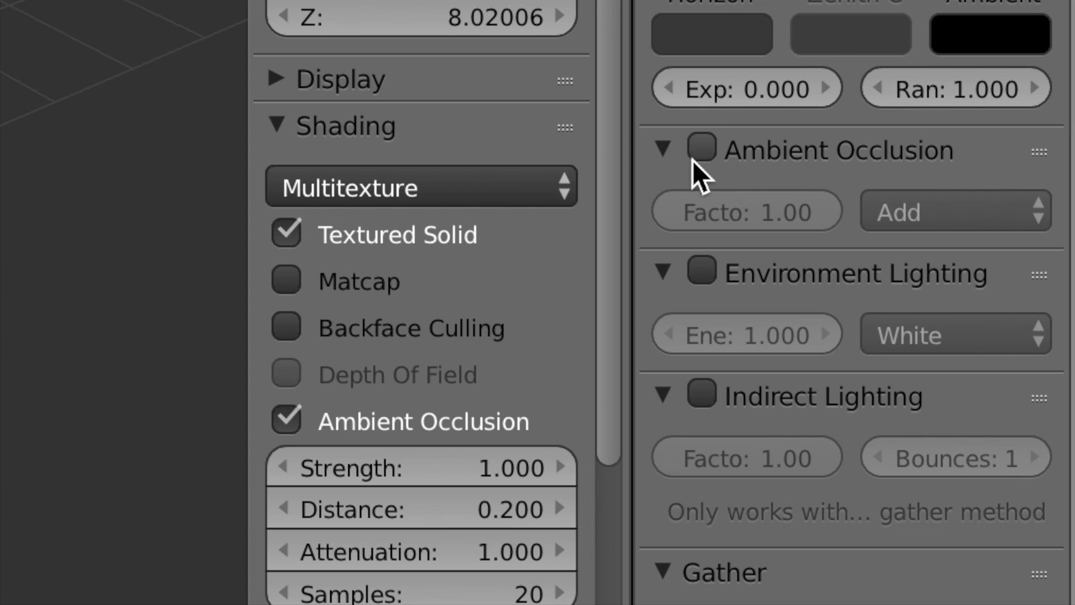
pyautogui.click(701, 152)
pyautogui.click(704, 277)
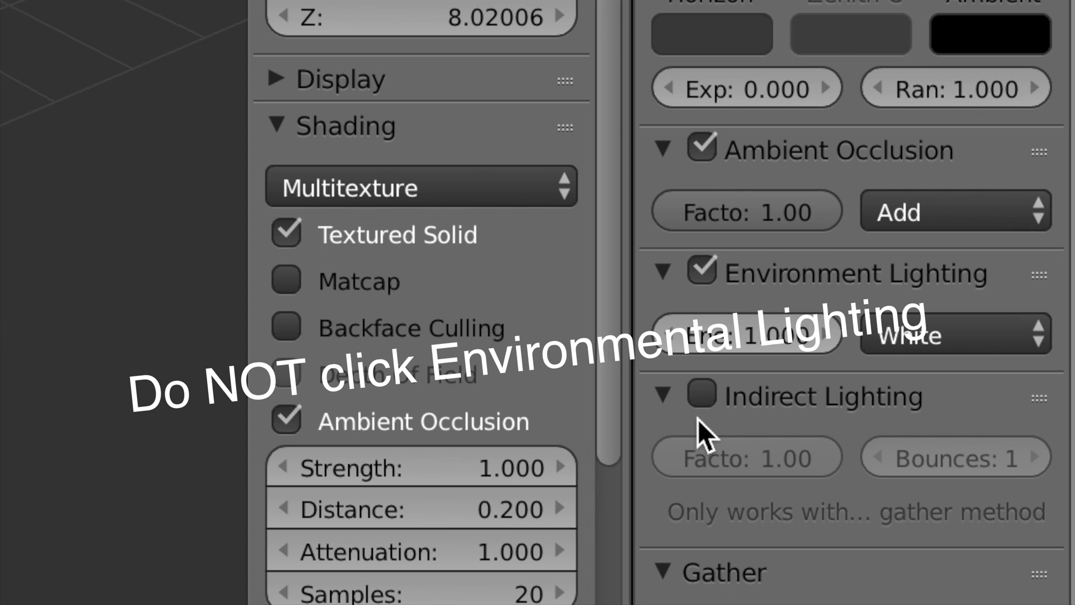
pyautogui.click(703, 399)
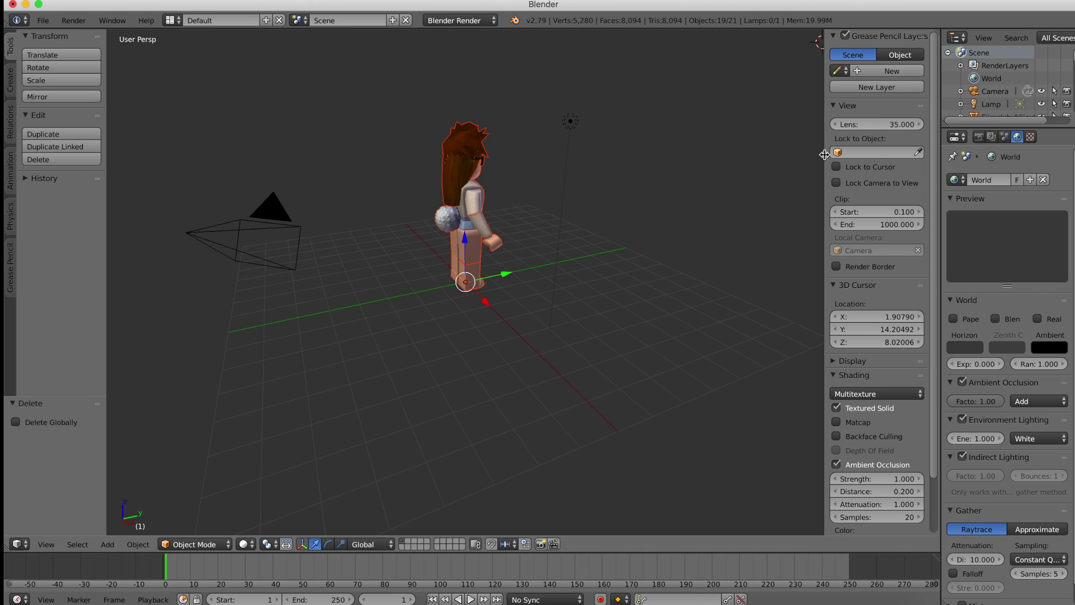
pyautogui.click(979, 137)
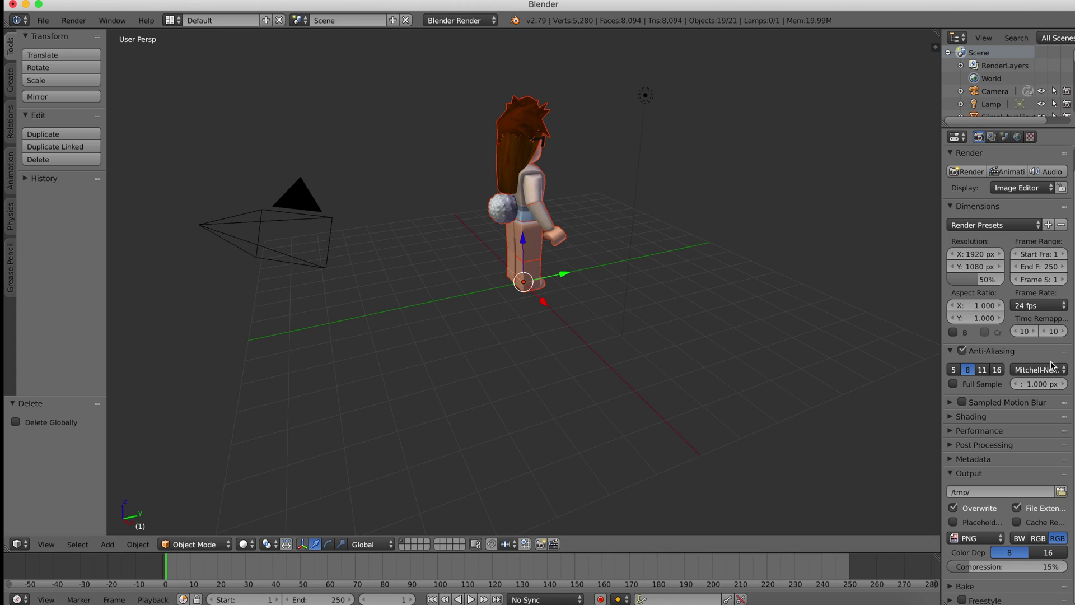
# Set the render Shading Alpha mode from Sky to Transparent
pyautogui.click(952, 417)
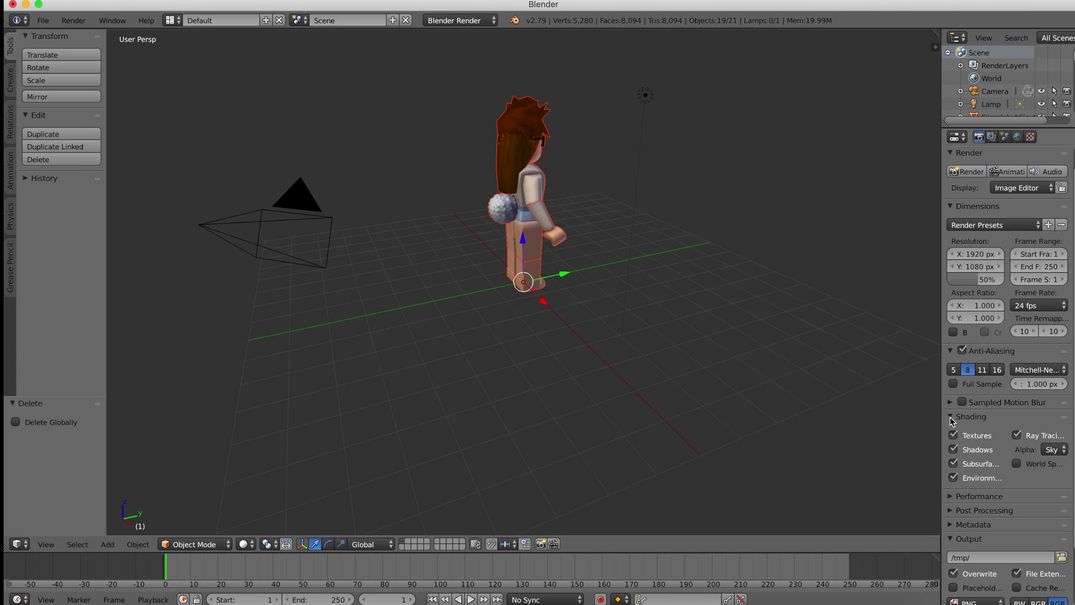
pyautogui.click(1053, 451)
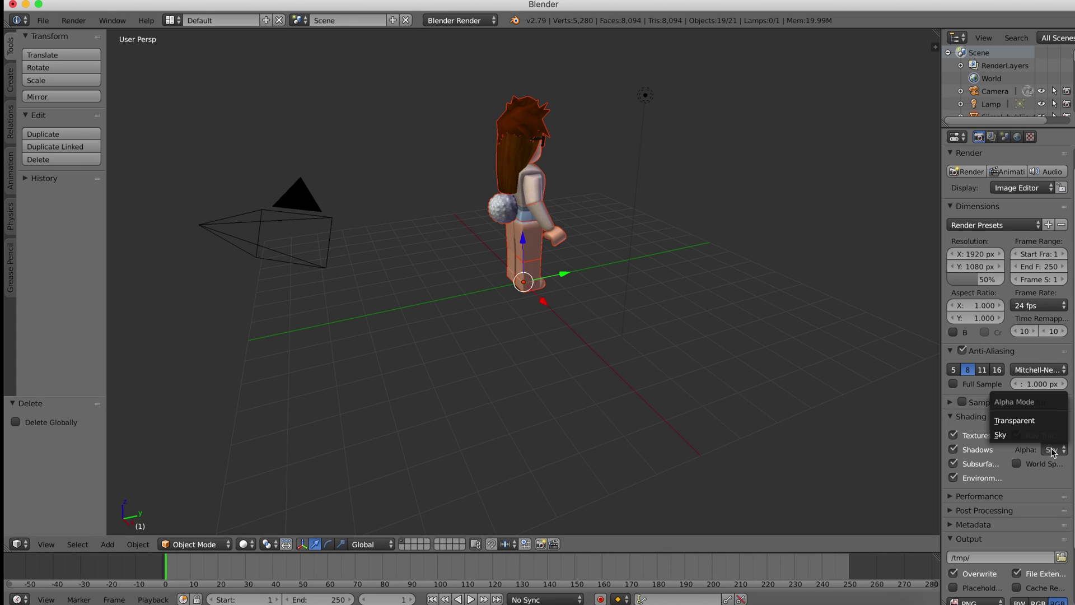
pyautogui.click(1036, 422)
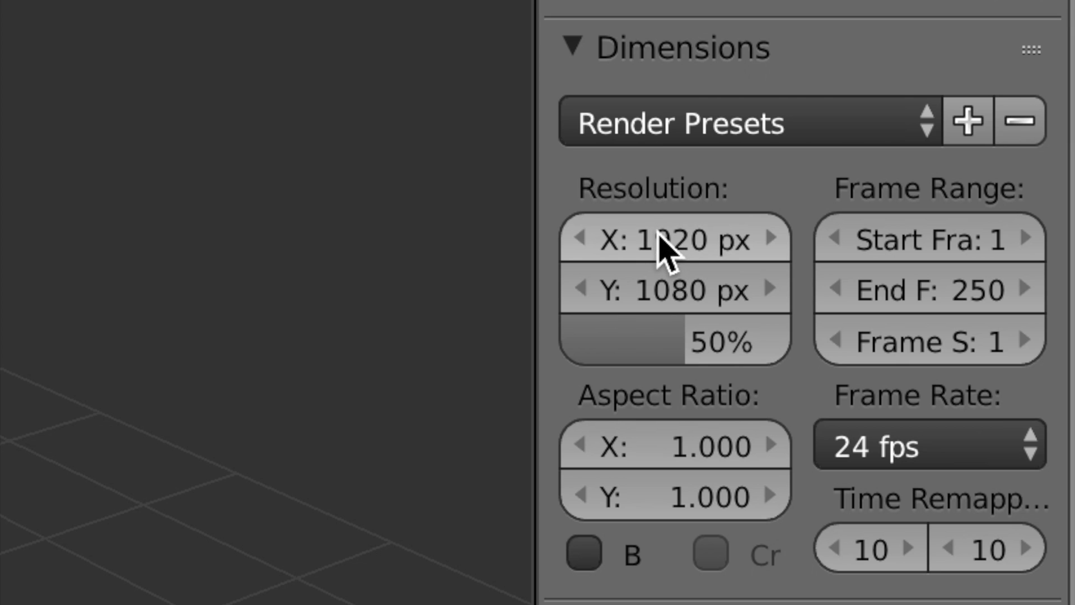
# Change render Resolution X from 1920 to 10000 and Resolution Y to 10000 px
pyautogui.click(971, 254)
pyautogui.press('BackSpace')
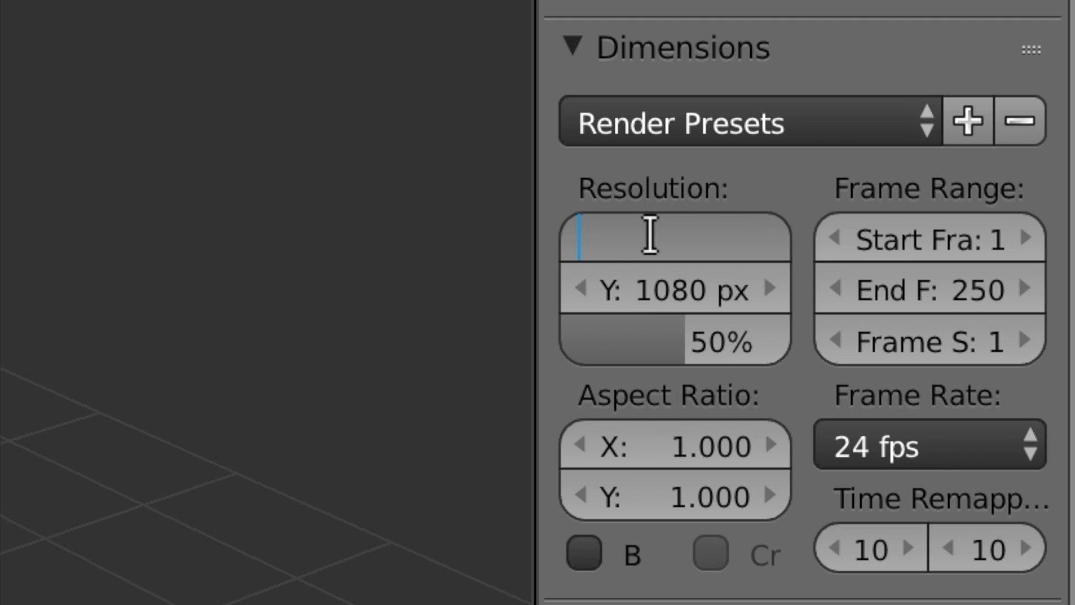
pyautogui.write('10000')
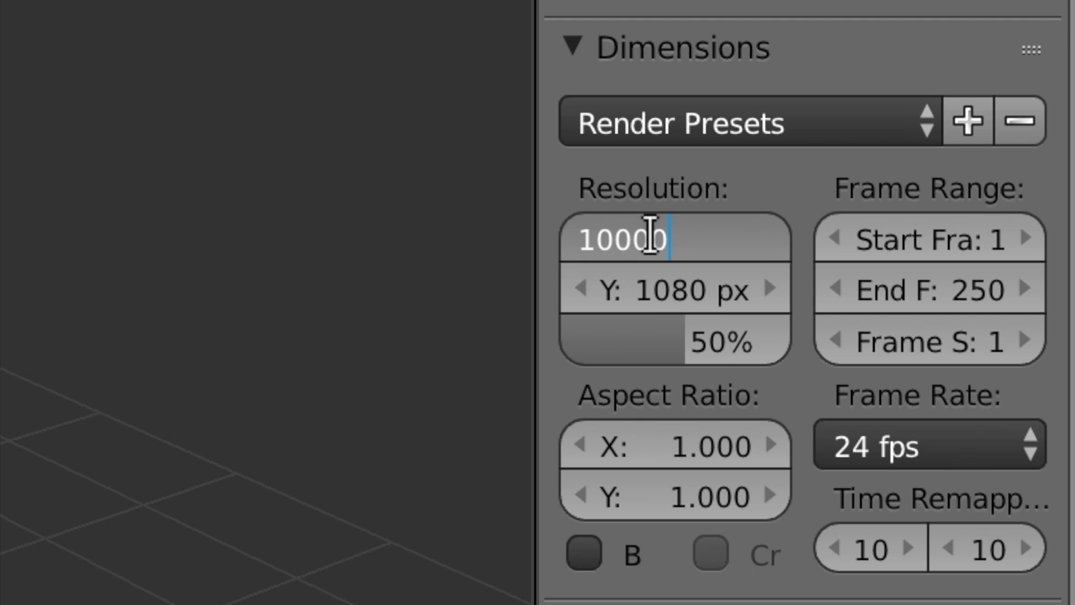
pyautogui.click(684, 288)
pyautogui.press('BackSpace')
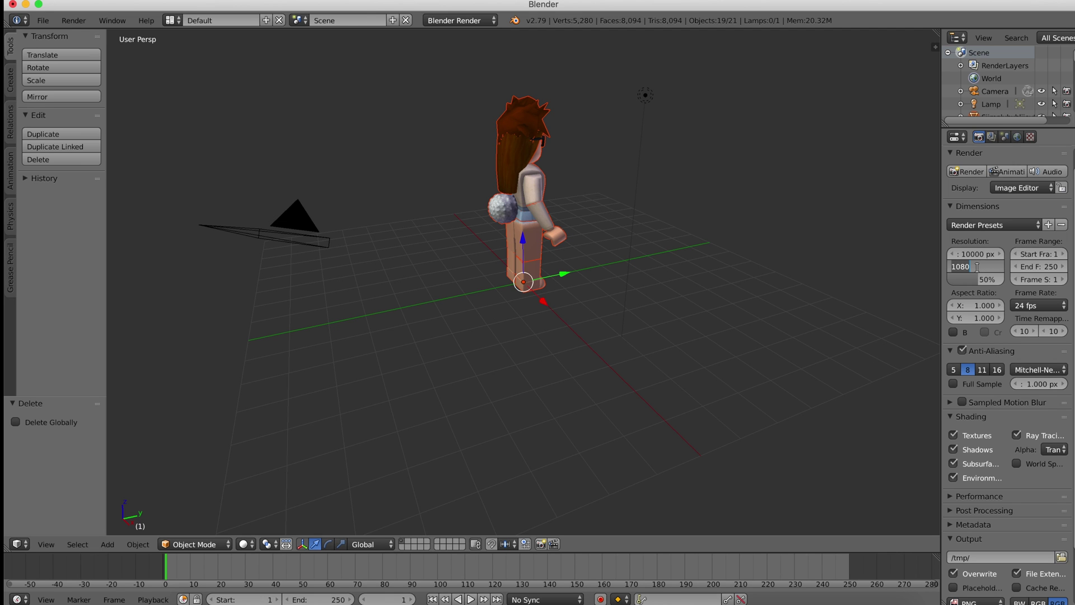
pyautogui.write('10000')
pyautogui.press('Return')
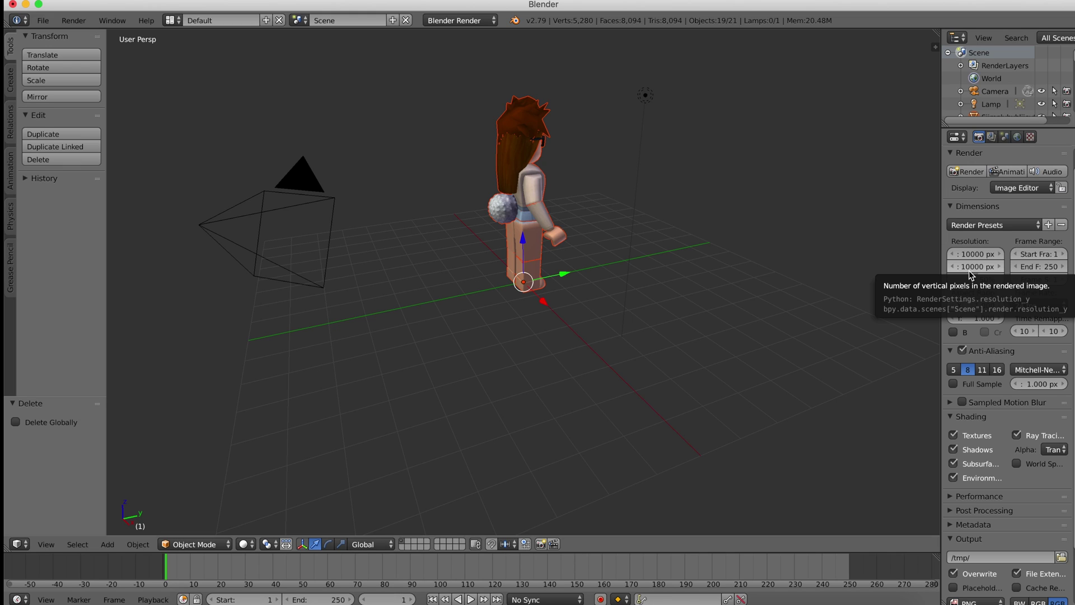
pyautogui.scroll(1, 971, 274)
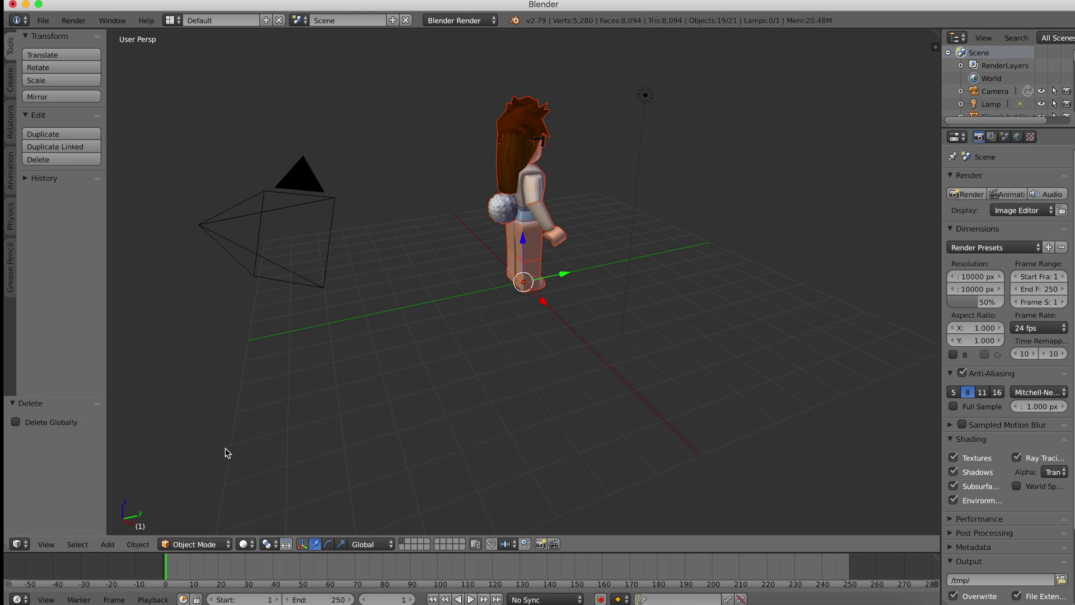
# Use walk navigation to move the viewport in close and frame the avatar
pyautogui.hotkey('shift', 'f')
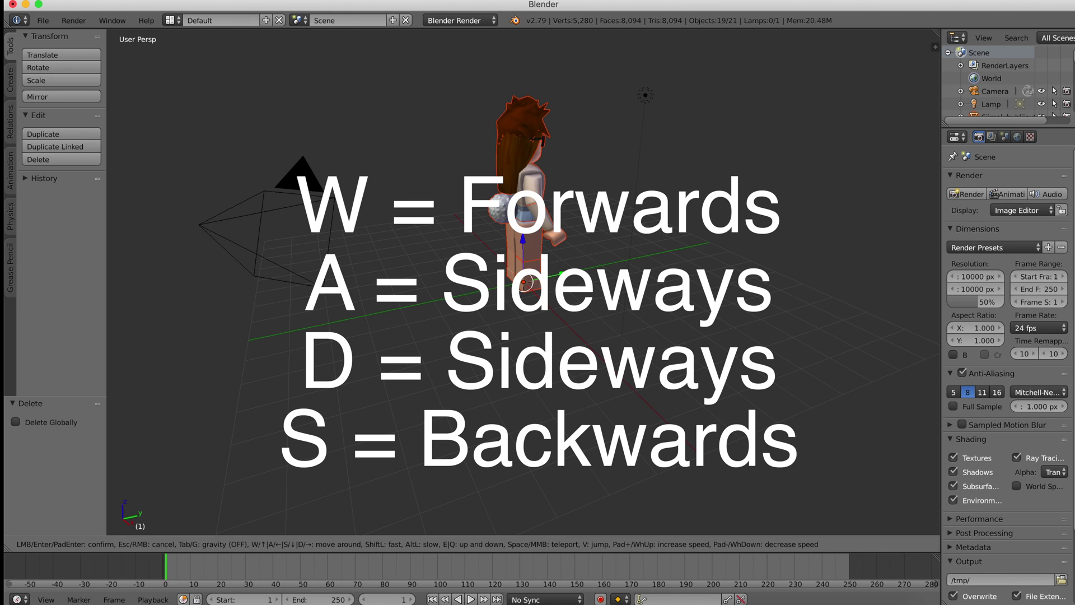
pyautogui.press('w')
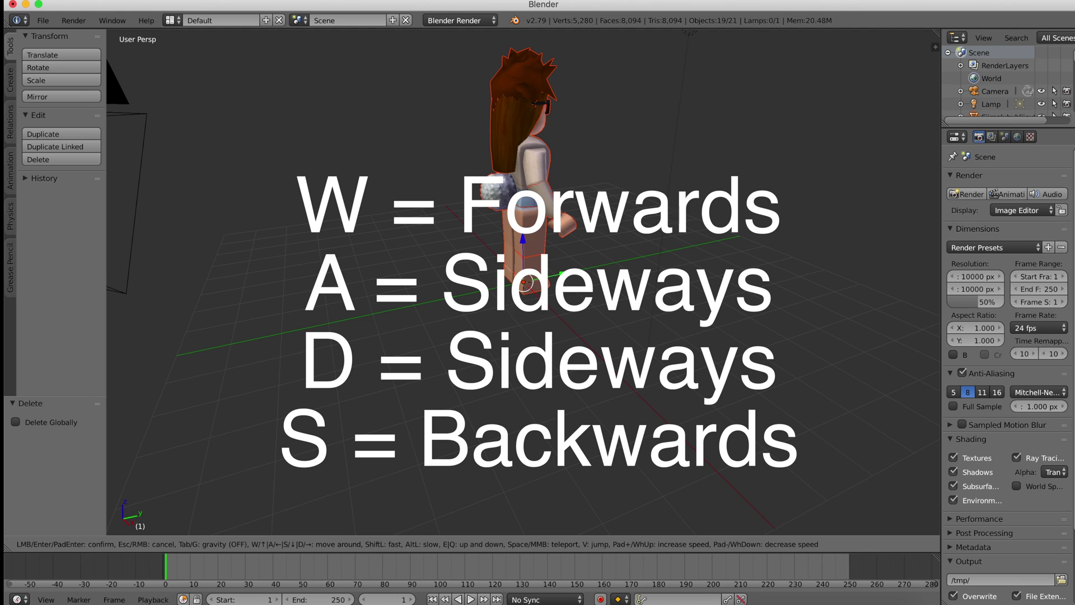
pyautogui.press('d')
pyautogui.press('a')
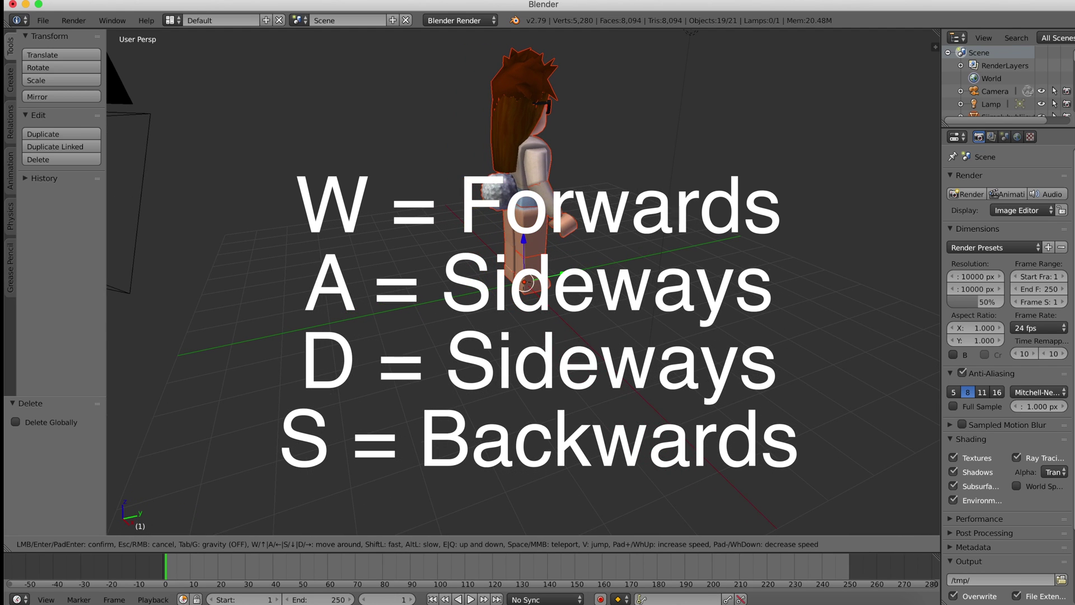
pyautogui.press('s')
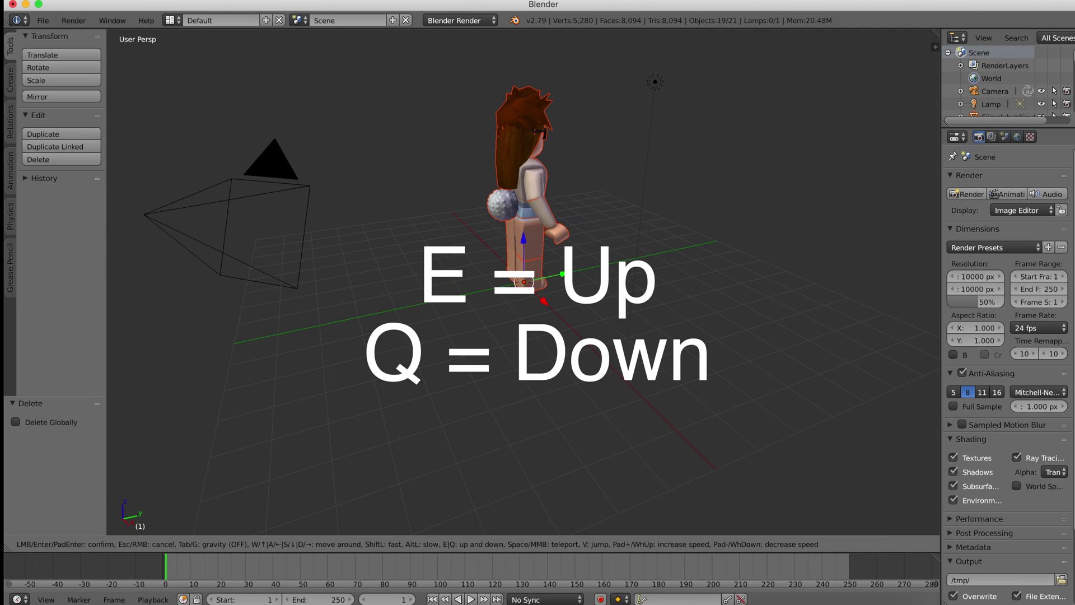
pyautogui.press('q')
pyautogui.press('e')
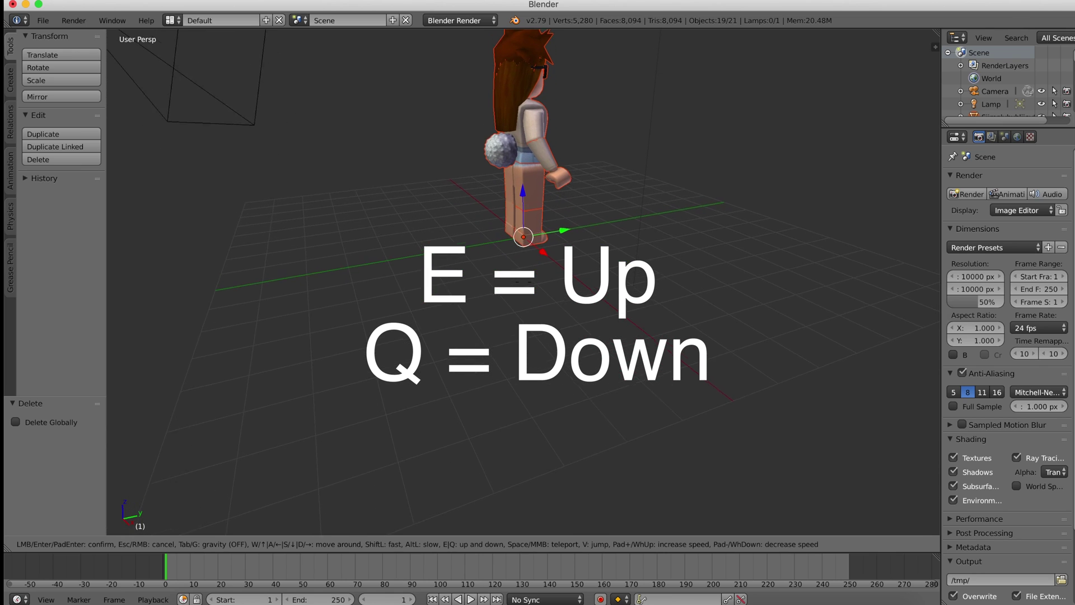
pyautogui.press('w')
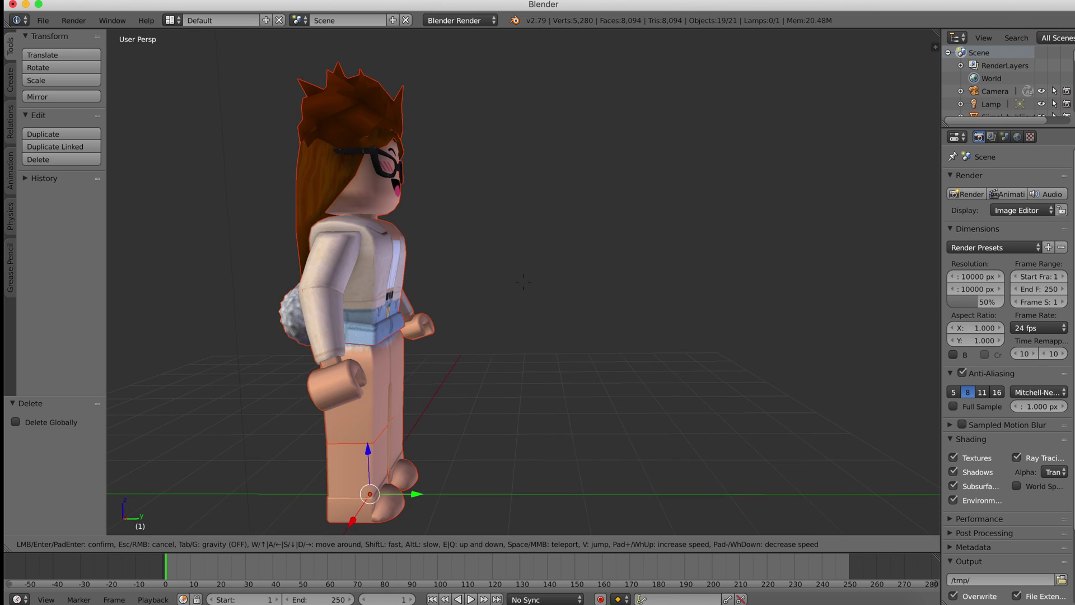
pyautogui.press('w')
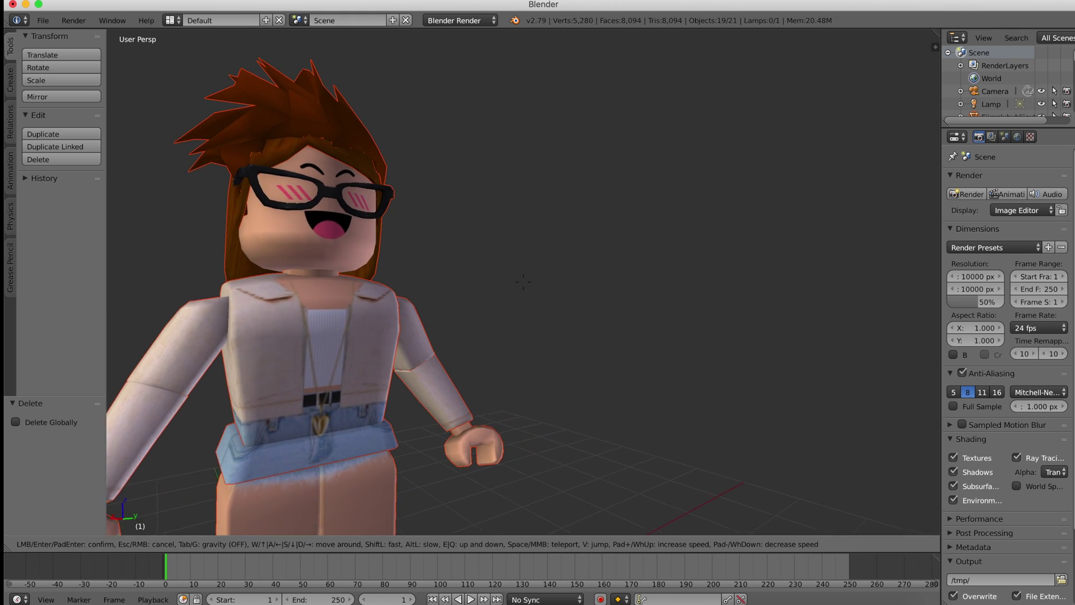
pyautogui.press('s')
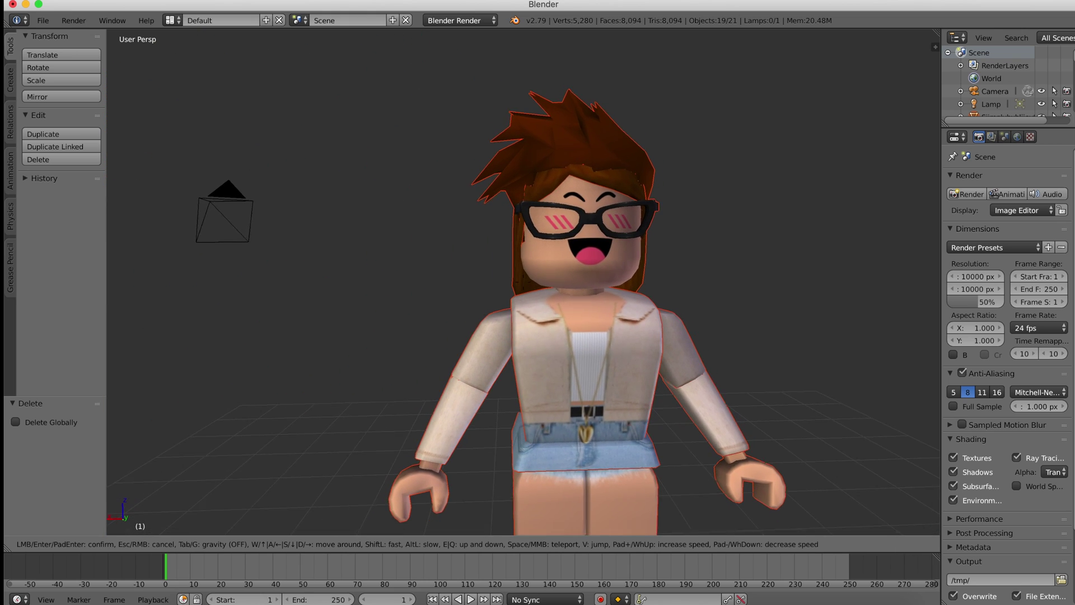
pyautogui.press('w')
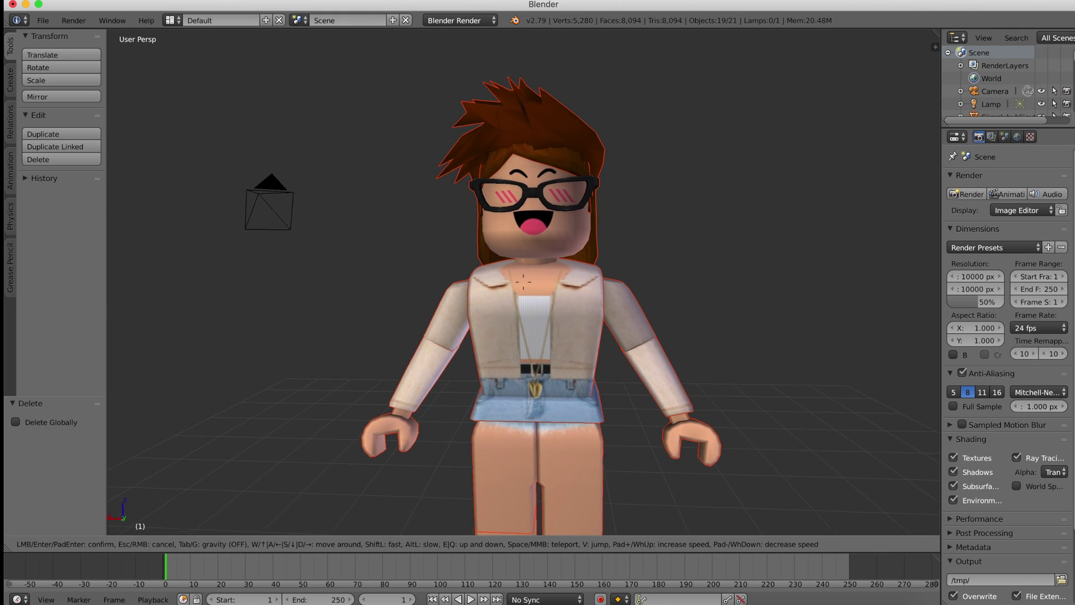
pyautogui.click(523, 282)
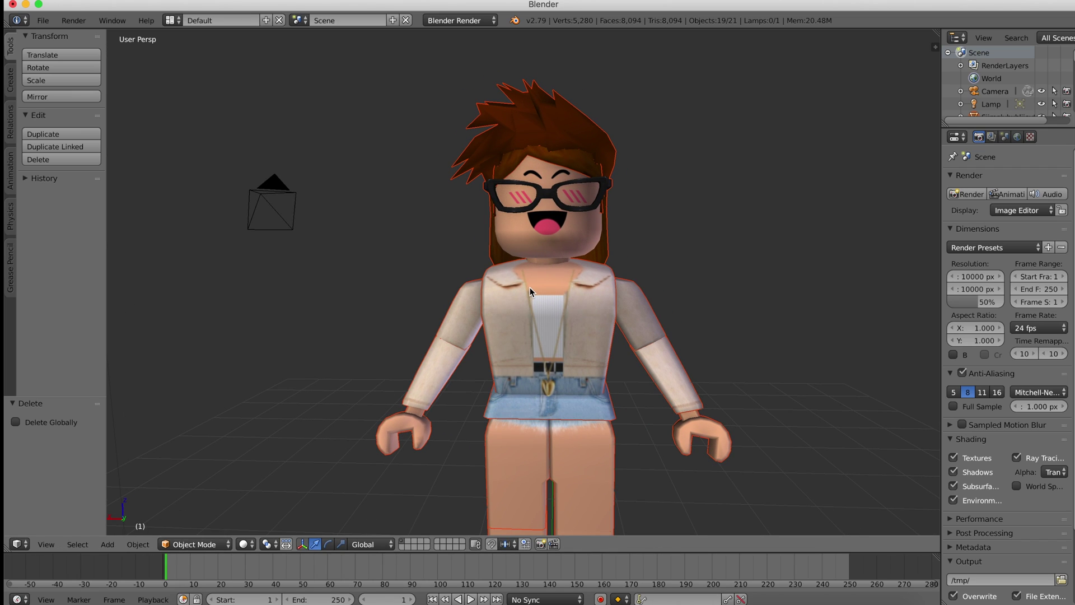
# Select only the avatar's right lower arm and hand, with the upper arm deselected
pyautogui.rightClick(638, 335)
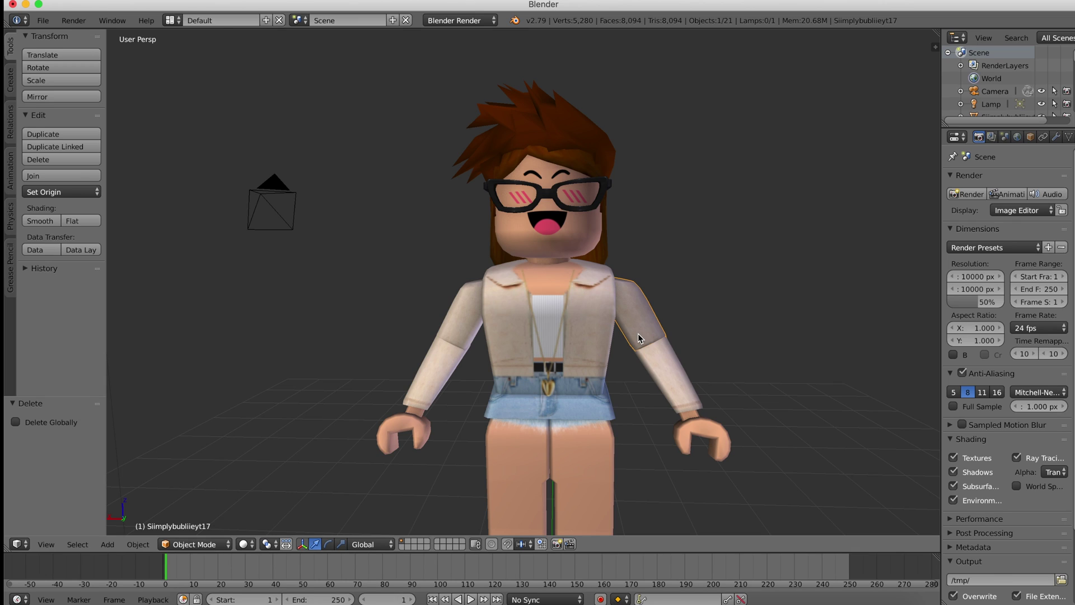
pyautogui.keyDown('shift'); pyautogui.rightClick(661, 373); pyautogui.keyUp('shift')
pyautogui.keyDown('shift'); pyautogui.rightClick(690, 421); pyautogui.keyUp('shift')
pyautogui.keyDown('shift'); pyautogui.rightClick(693, 436); pyautogui.keyUp('shift')
# Try moving, rotating and scaling the forearm, undoing each attempt
pyautogui.press('Home')
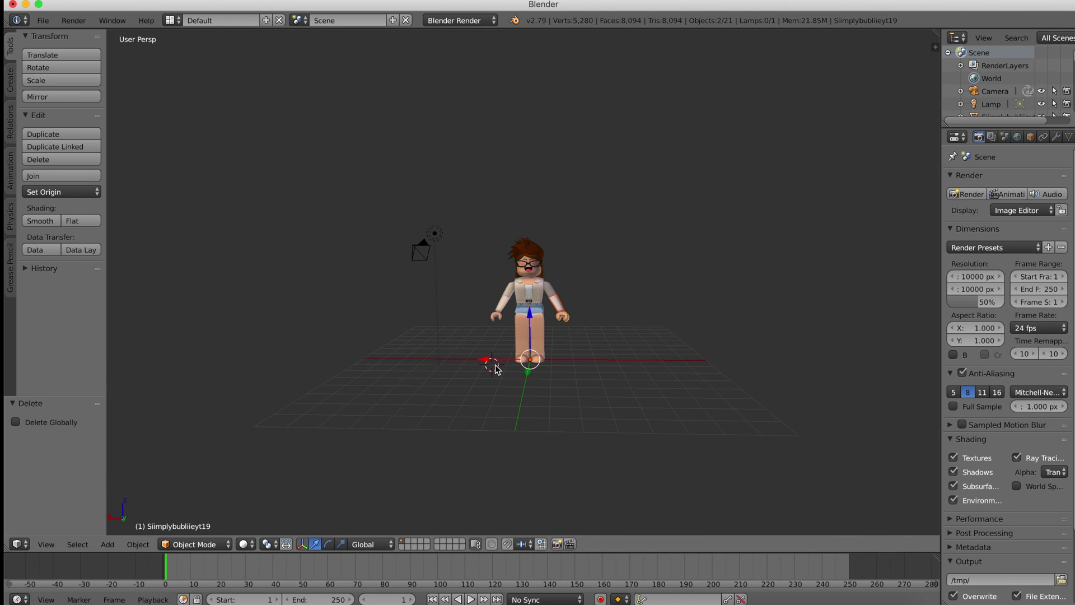
pyautogui.moveTo(495, 369); pyautogui.dragTo(550, 381)
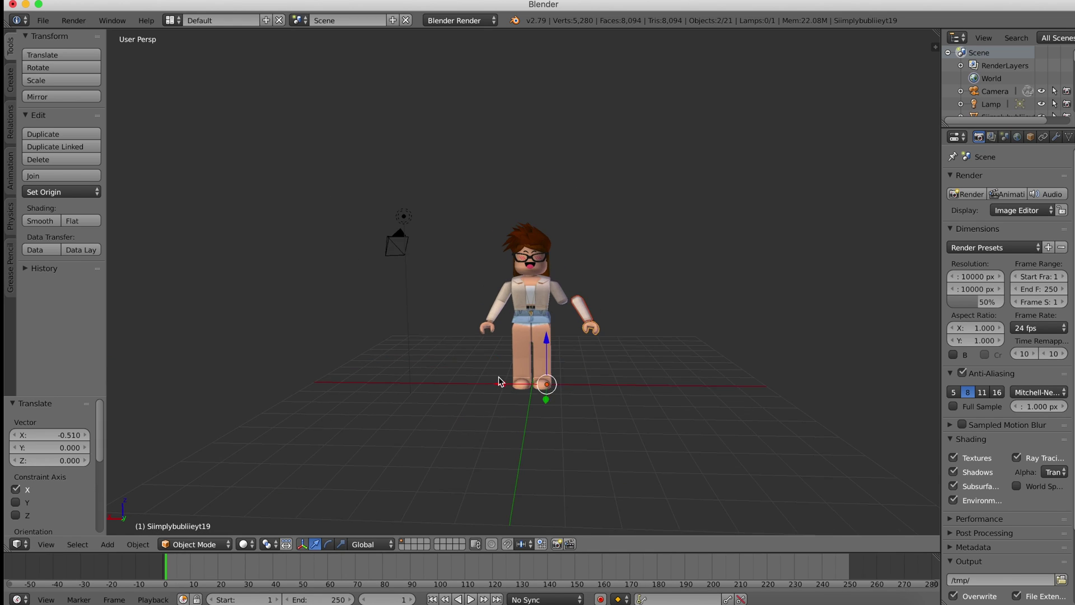
pyautogui.scroll(3, 498, 377)
pyautogui.hotkey('ctrl', 'z')
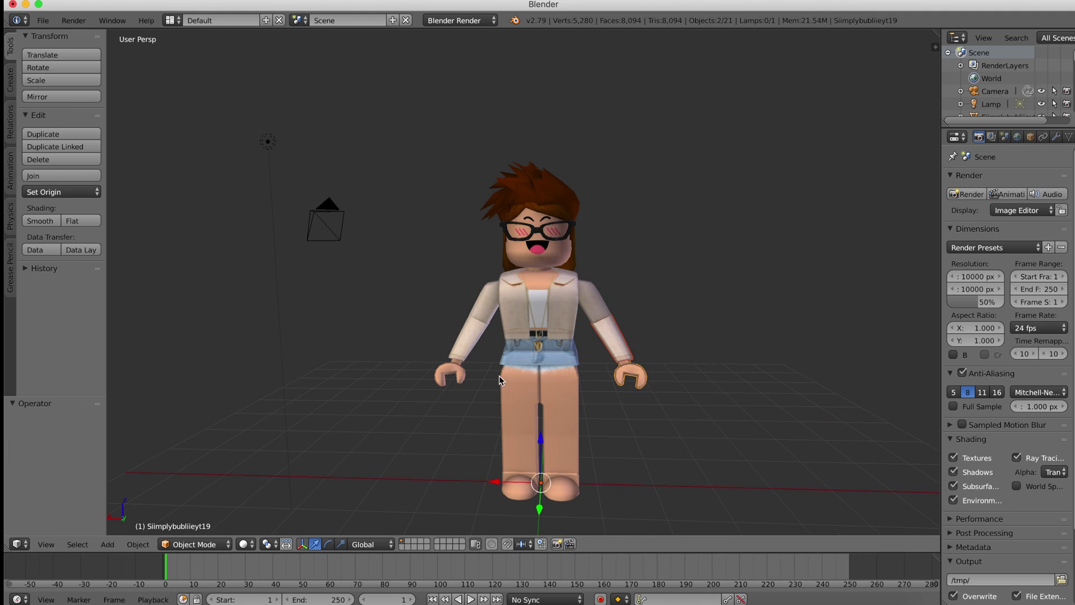
pyautogui.click(333, 543)
pyautogui.press('r')
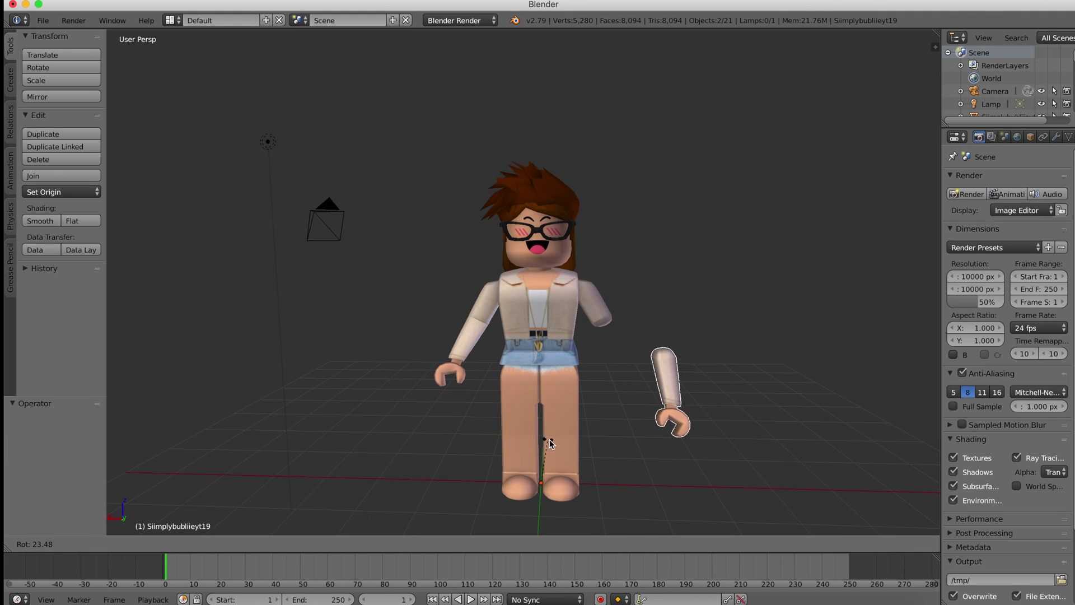
pyautogui.click(556, 449)
pyautogui.hotkey('ctrl', 'z')
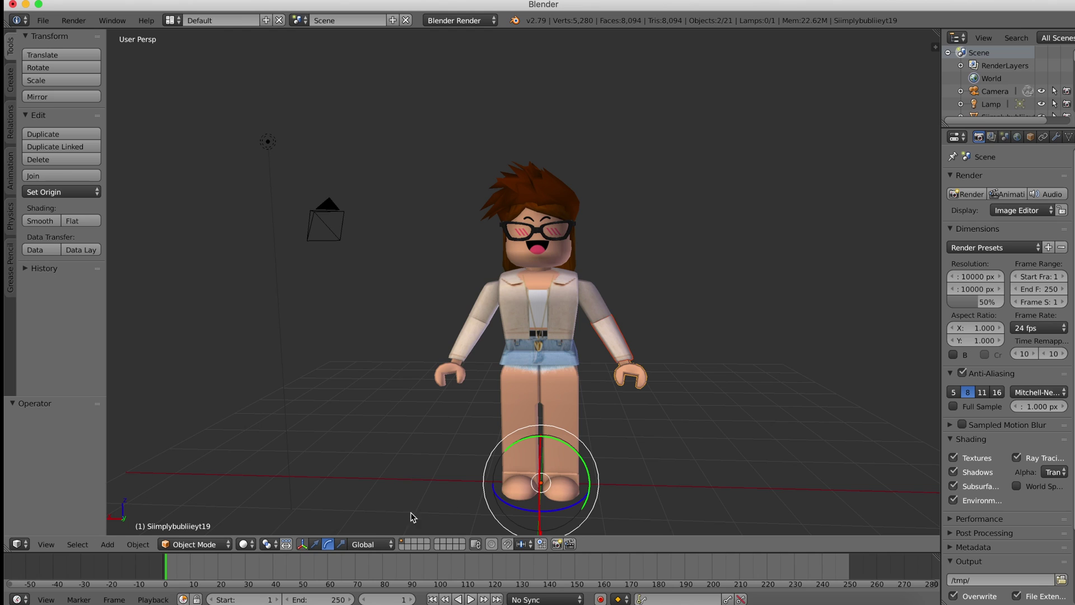
pyautogui.click(343, 544)
pyautogui.moveTo(541, 448); pyautogui.dragTo(395, 465)
pyautogui.hotkey('ctrl', 'z')
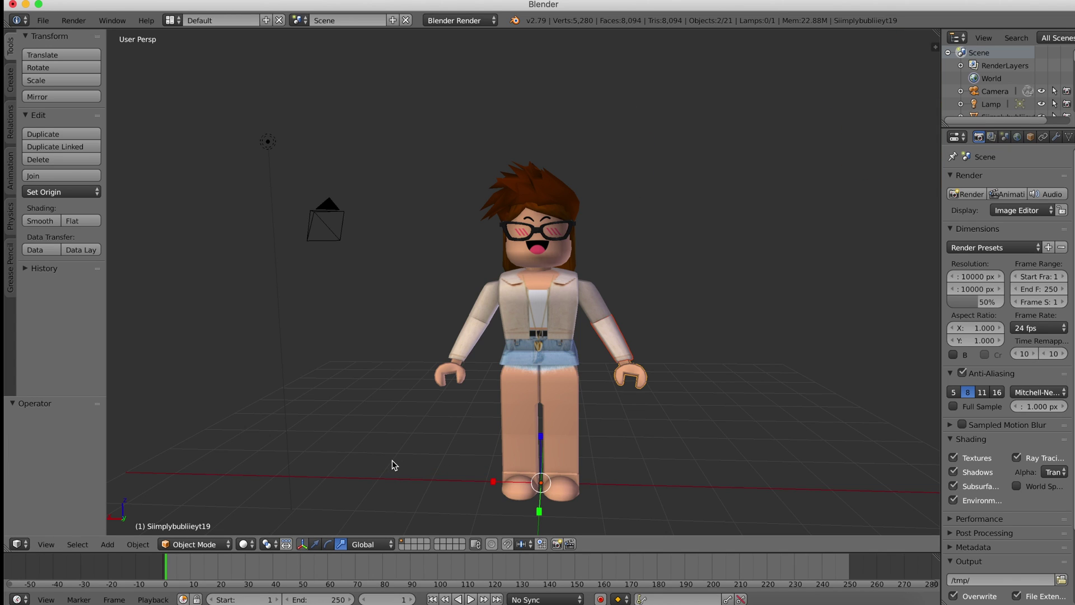
# Rotate the forearm 48.4° and move it back to the elbow so the hand rests on the hip
pyautogui.hotkey('ctrl', 'space')
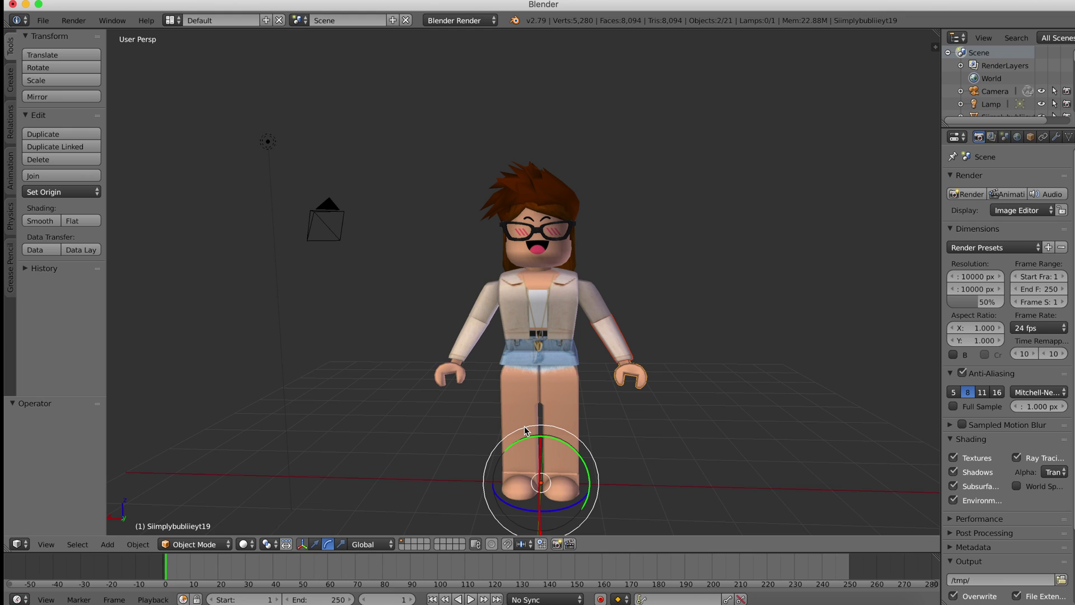
pyautogui.moveTo(525, 430); pyautogui.dragTo(562, 456)
pyautogui.click(316, 544)
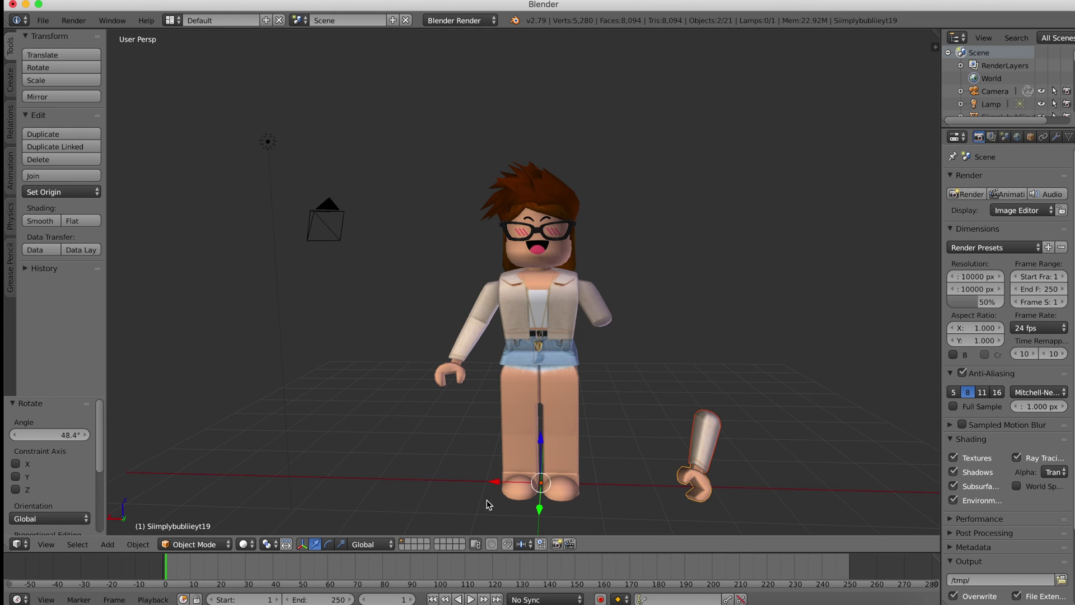
pyautogui.moveTo(503, 487); pyautogui.dragTo(412, 480)
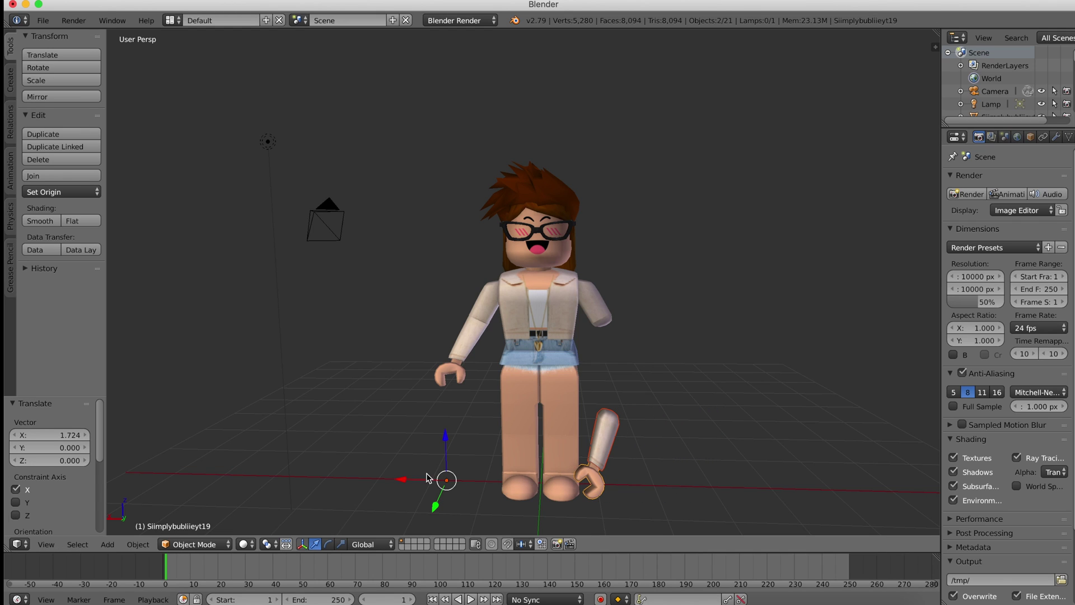
pyautogui.moveTo(448, 450); pyautogui.dragTo(435, 358)
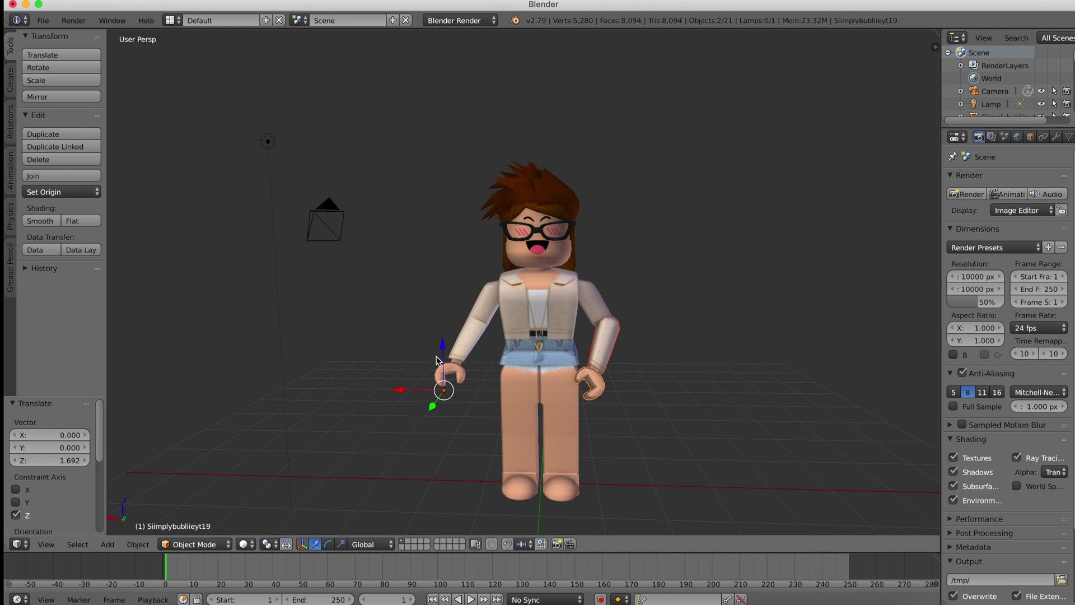
pyautogui.moveTo(413, 398); pyautogui.dragTo(404, 388)
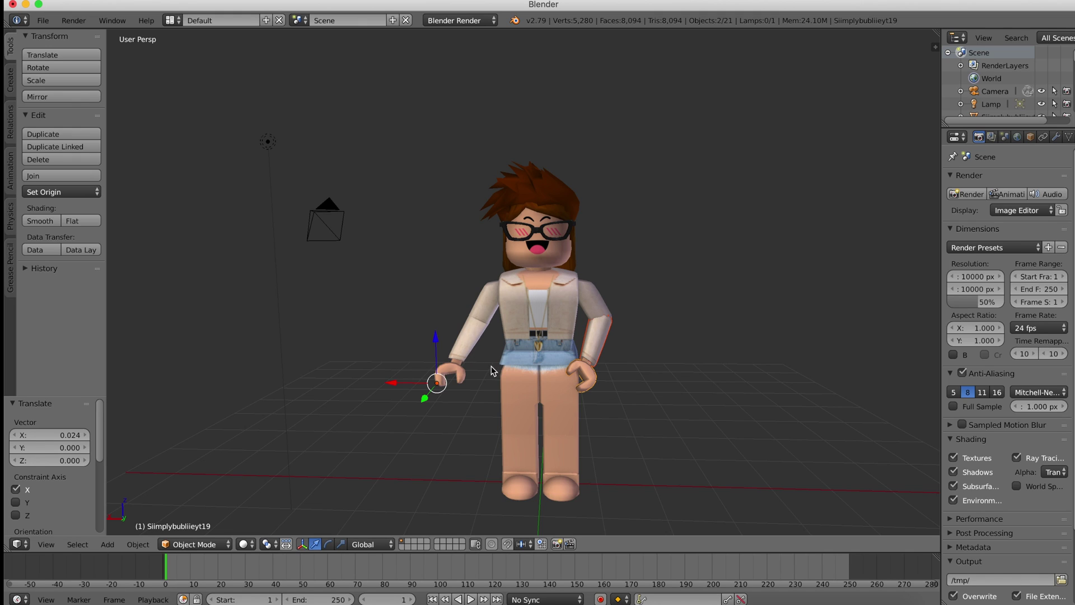
# Select the head and hair pieces and tilt them slightly about the Z and Y axes
pyautogui.rightClick(538, 255)
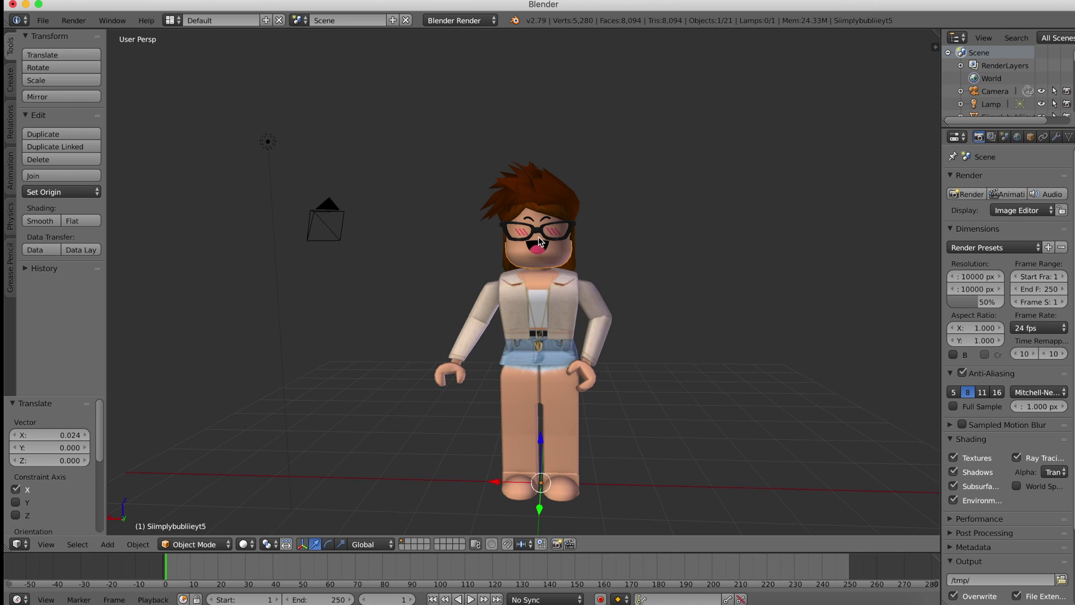
pyautogui.keyDown('shift'); pyautogui.rightClick(561, 209); pyautogui.keyUp('shift')
pyautogui.keyDown('shift'); pyautogui.rightClick(564, 195); pyautogui.keyUp('shift')
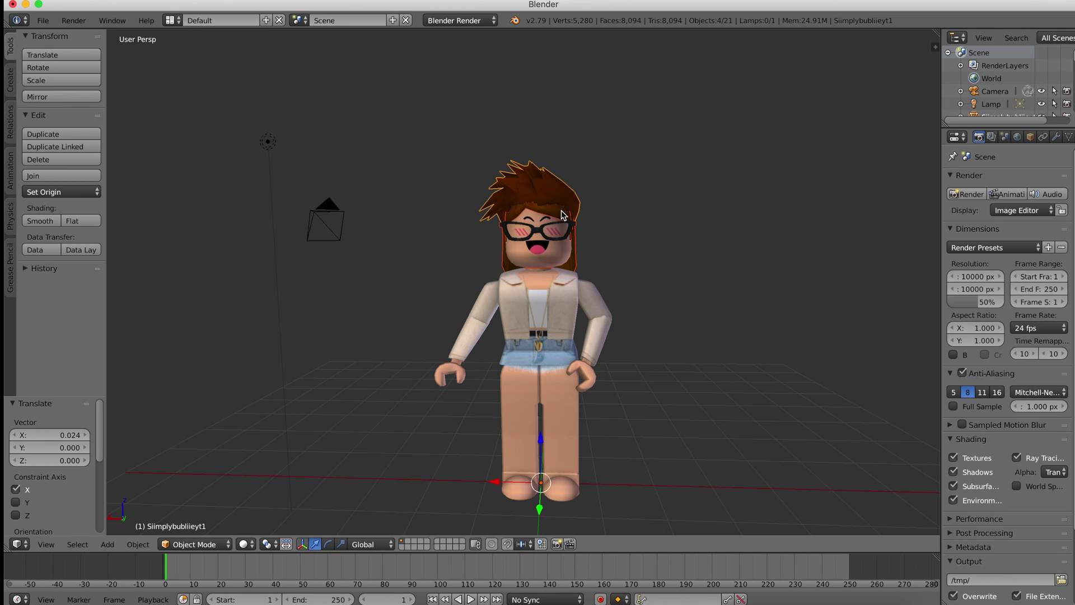
pyautogui.click(329, 545)
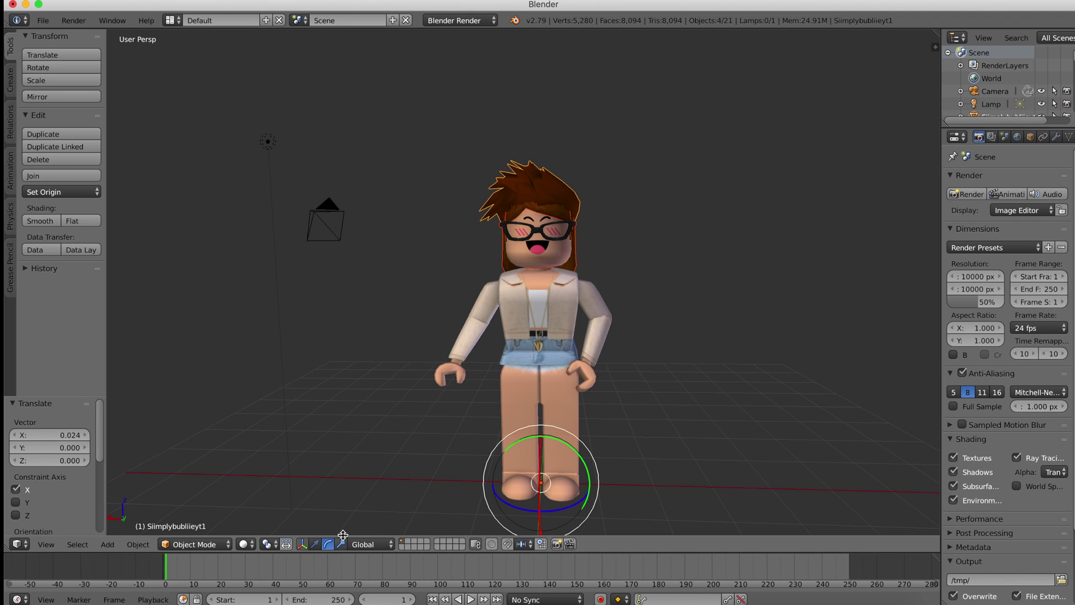
pyautogui.moveTo(508, 503)
pyautogui.mouseDown()
pyautogui.moveTo(532, 500)
pyautogui.moveTo(509, 493)
pyautogui.mouseUp()
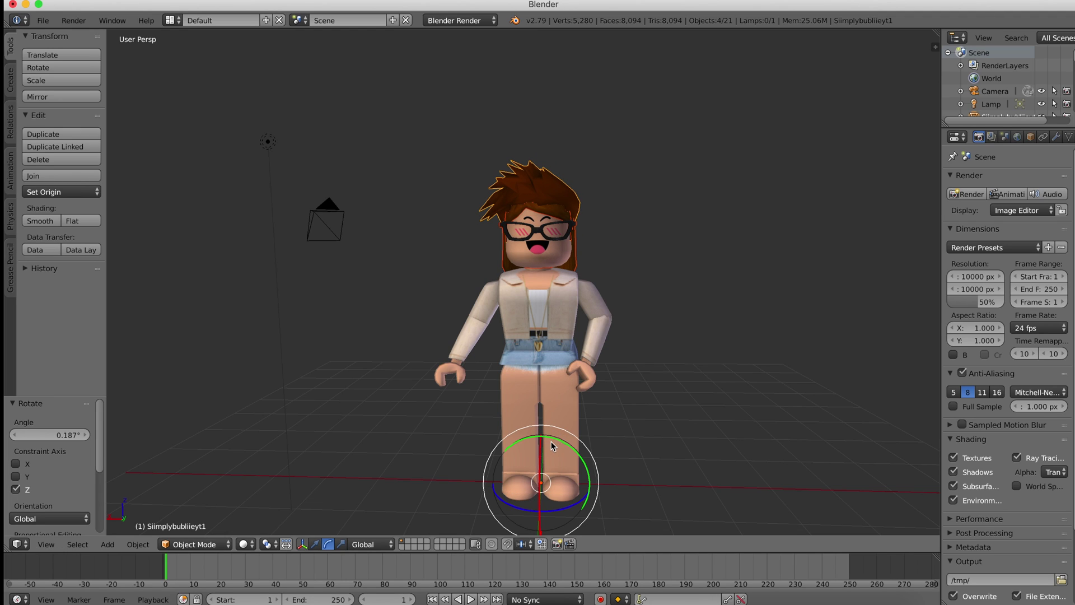
pyautogui.moveTo(551, 441); pyautogui.dragTo(555, 451)
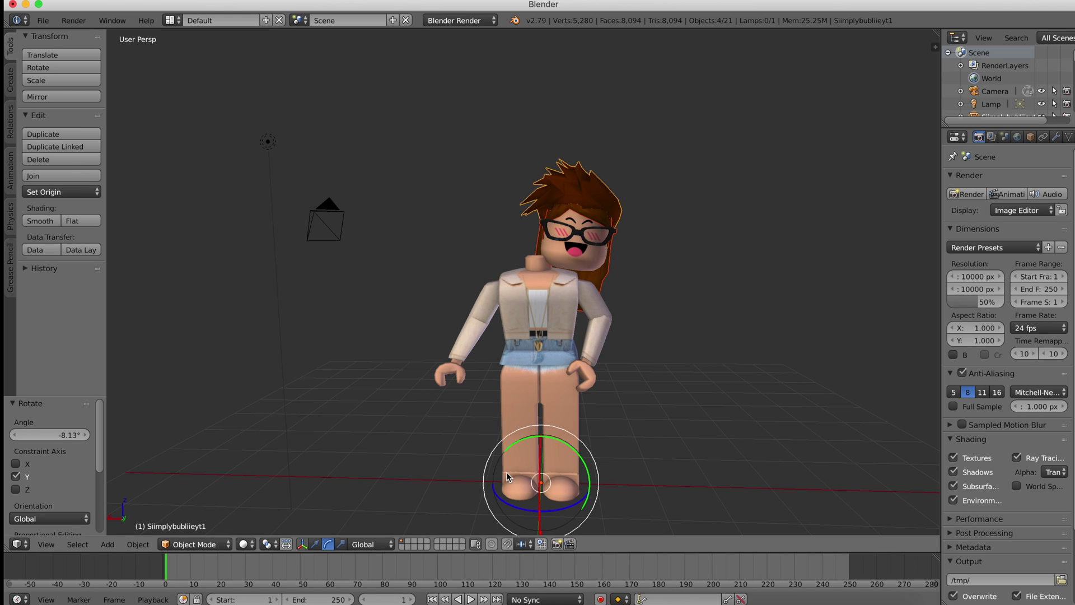
# Shift the head back onto the neck, raising it 0.013 on Z
pyautogui.click(316, 545)
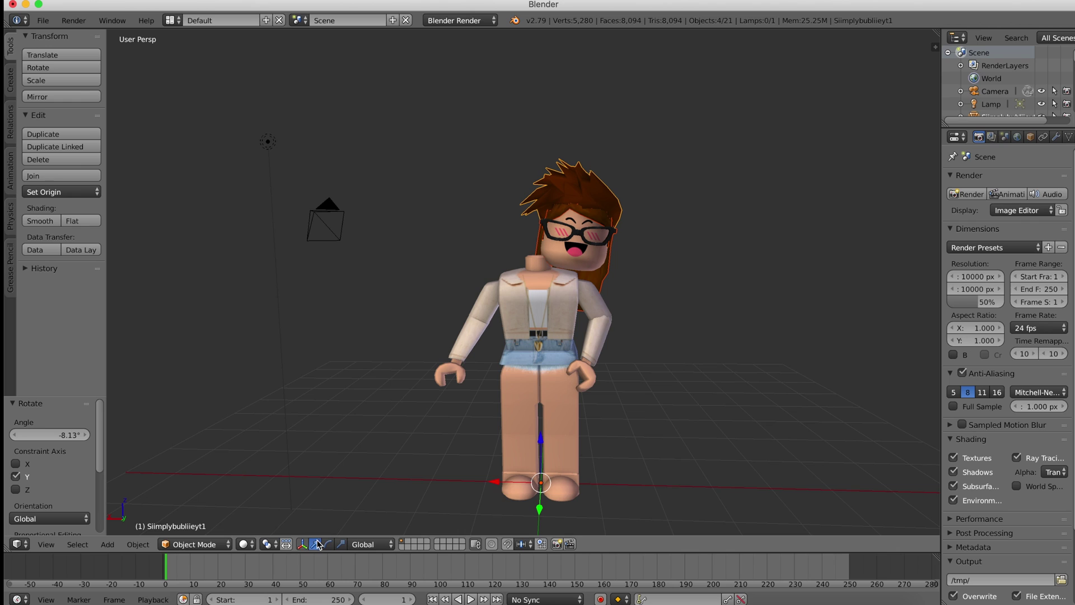
pyautogui.moveTo(502, 486); pyautogui.dragTo(477, 489)
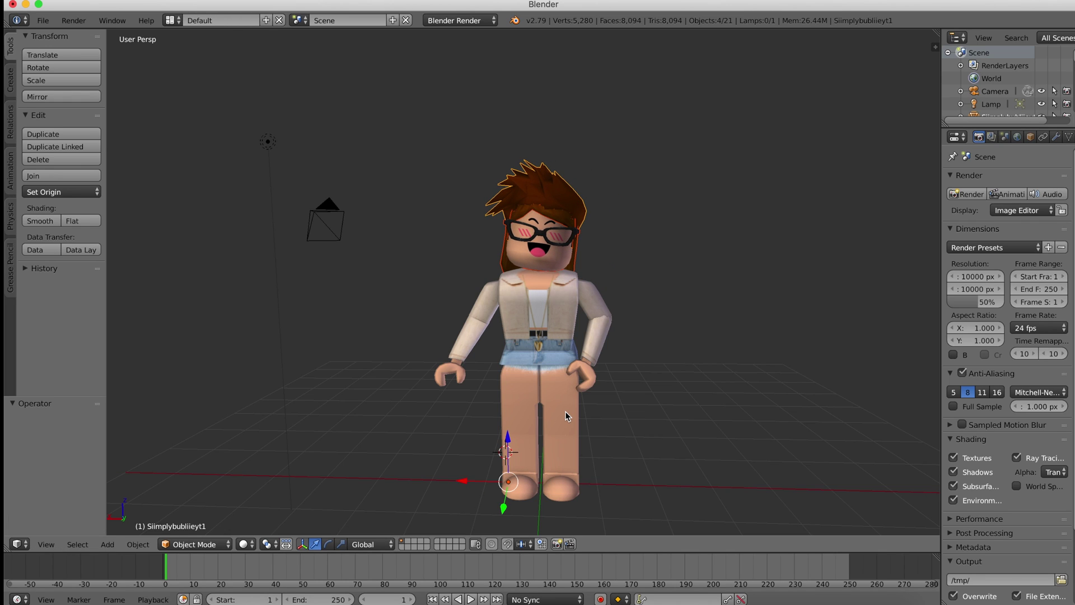
pyautogui.moveTo(506, 443); pyautogui.dragTo(531, 434)
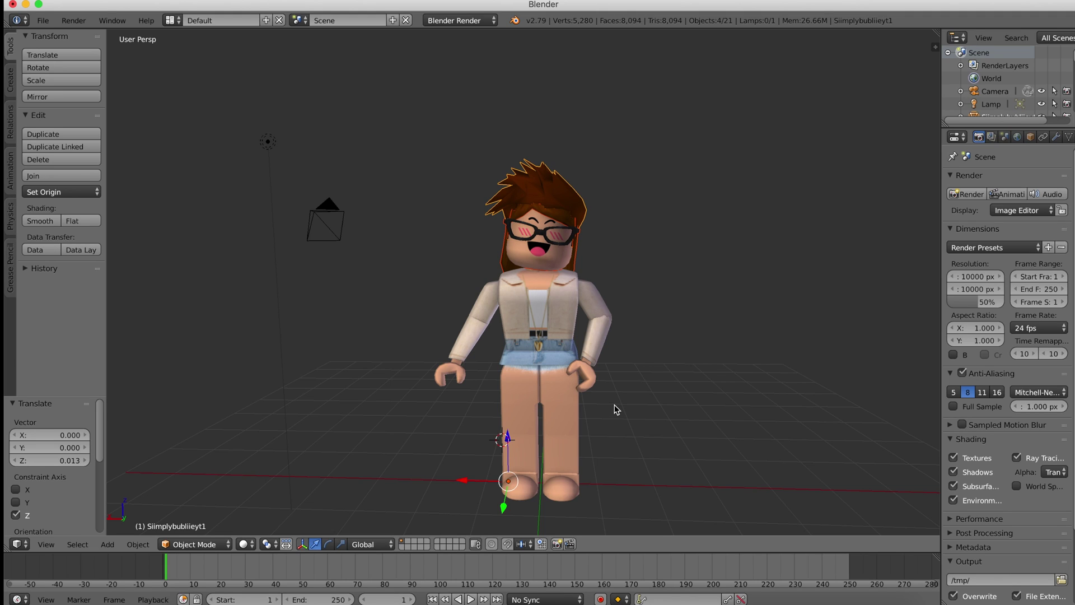
# Set the World horizon colour to a warm orange (0.598, 0.338, 0.172)
pyautogui.click(1018, 137)
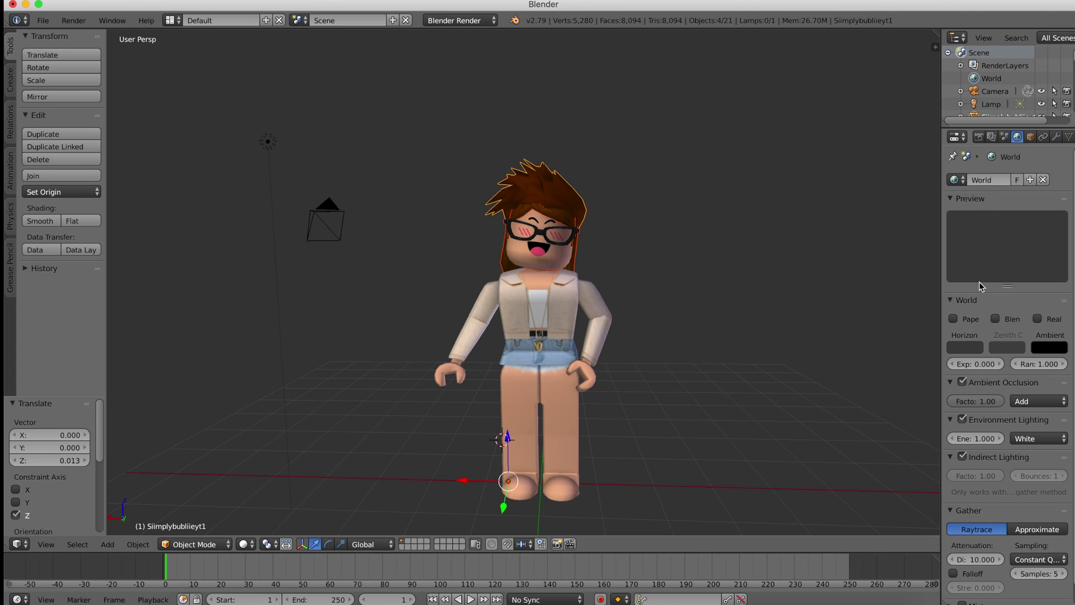
pyautogui.click(964, 349)
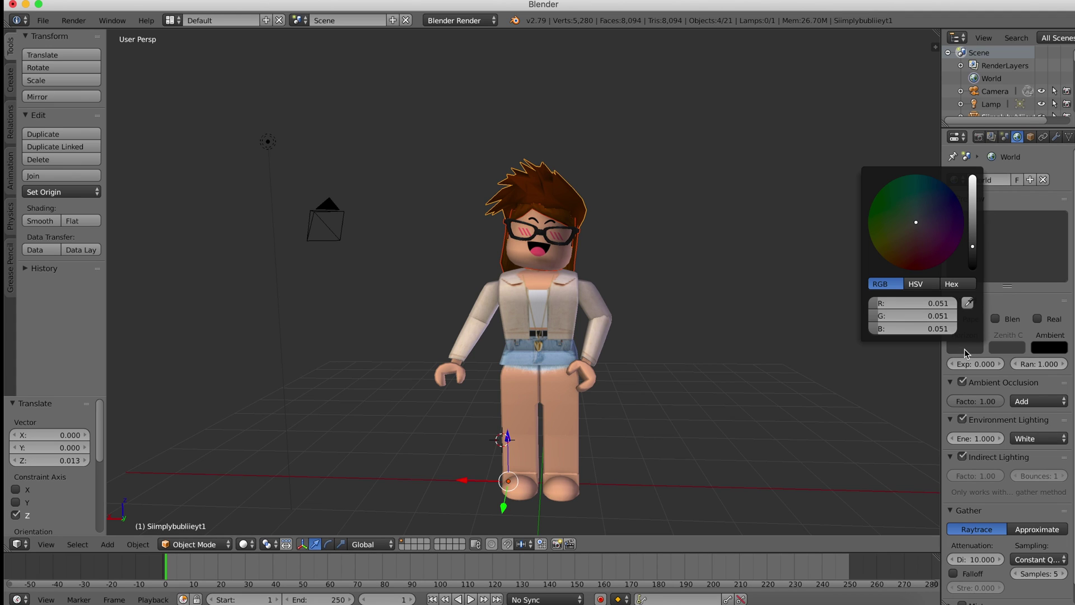
pyautogui.moveTo(973, 221); pyautogui.dragTo(977, 176)
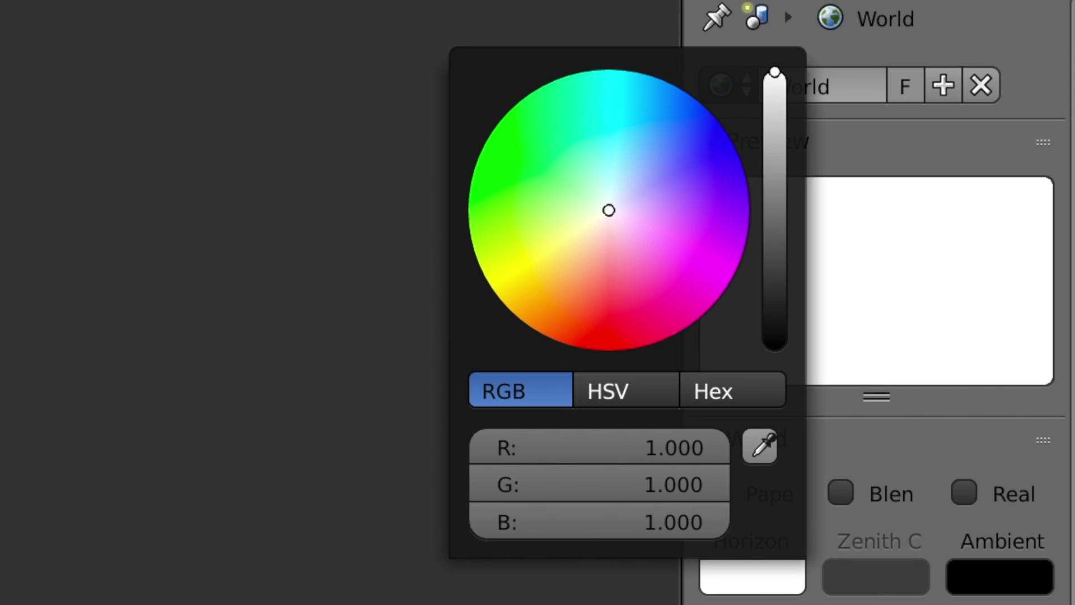
pyautogui.moveTo(774, 71); pyautogui.dragTo(774, 126)
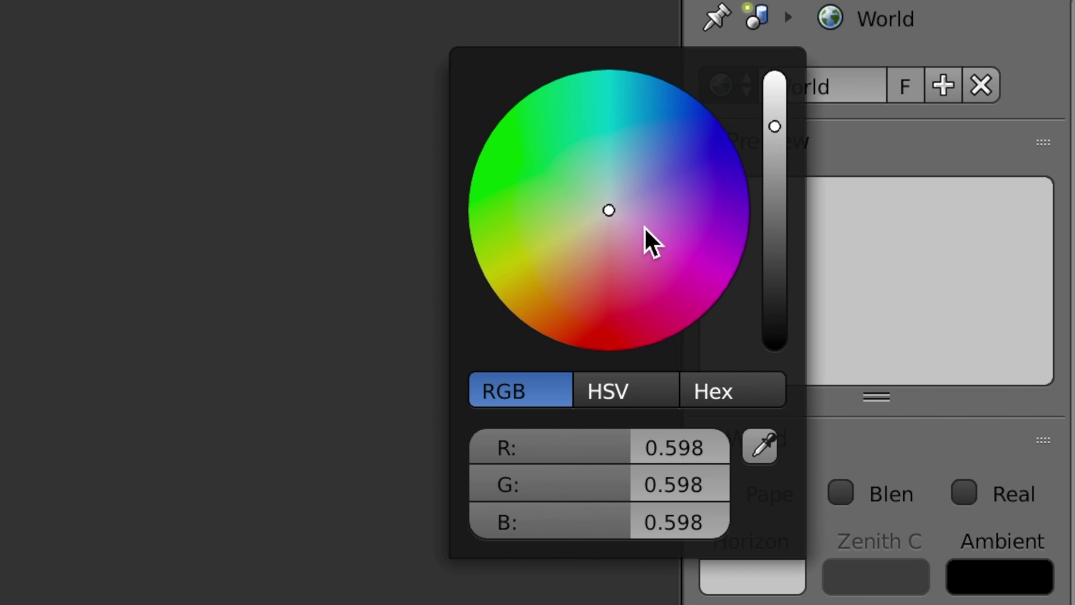
pyautogui.moveTo(645, 228)
pyautogui.mouseDown()
pyautogui.moveTo(655, 209)
pyautogui.moveTo(631, 159)
pyautogui.moveTo(549, 177)
pyautogui.moveTo(588, 297)
pyautogui.moveTo(583, 233)
pyautogui.moveTo(552, 247)
pyautogui.mouseUp()
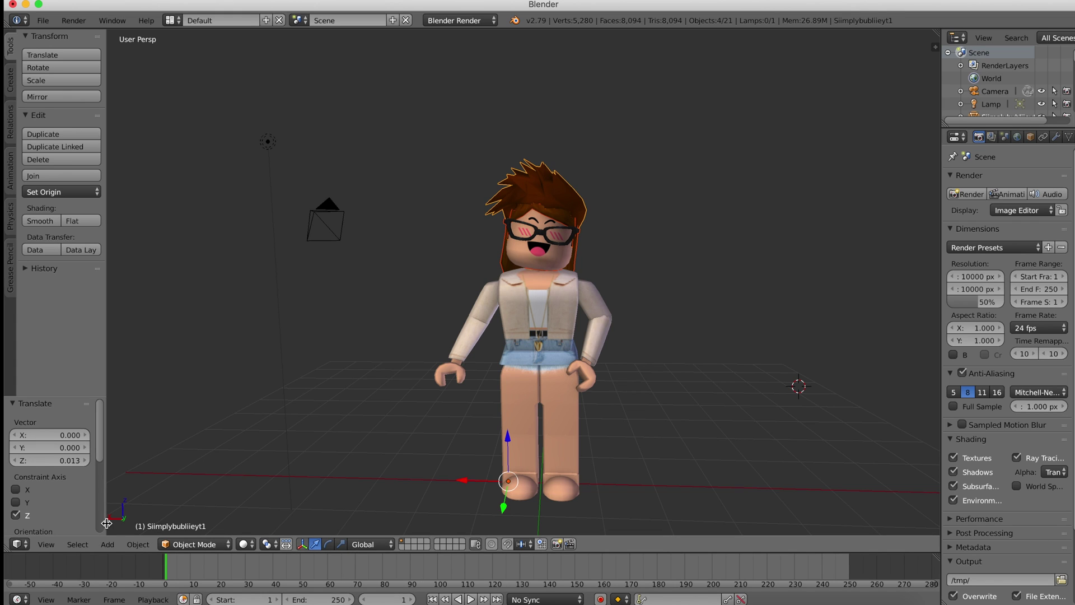
# Switch the viewport to look through the scene camera via View > Camera
pyautogui.click(47, 545)
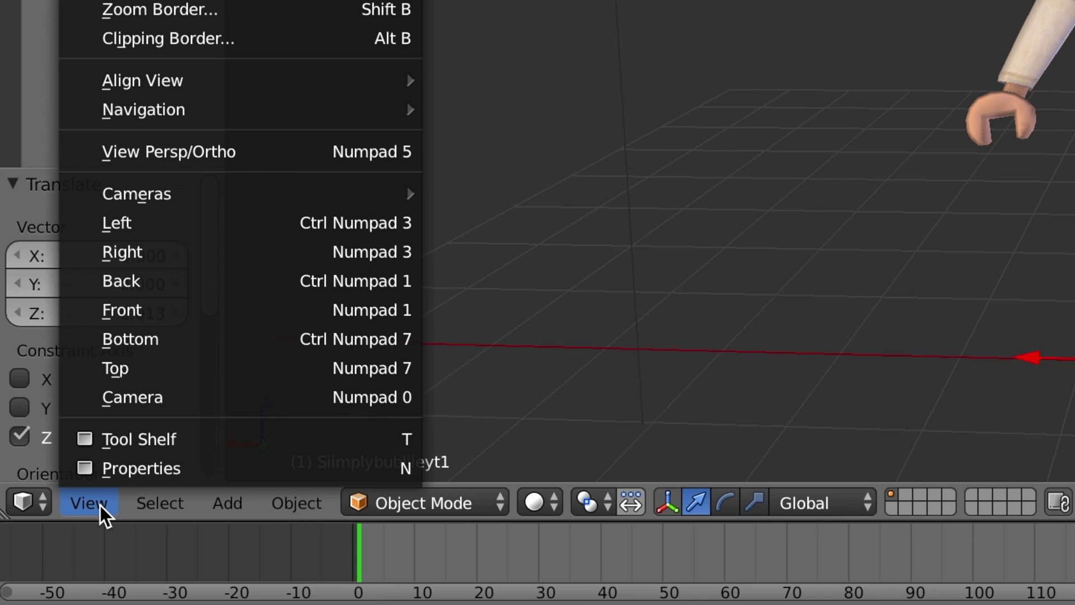
pyautogui.click(140, 403)
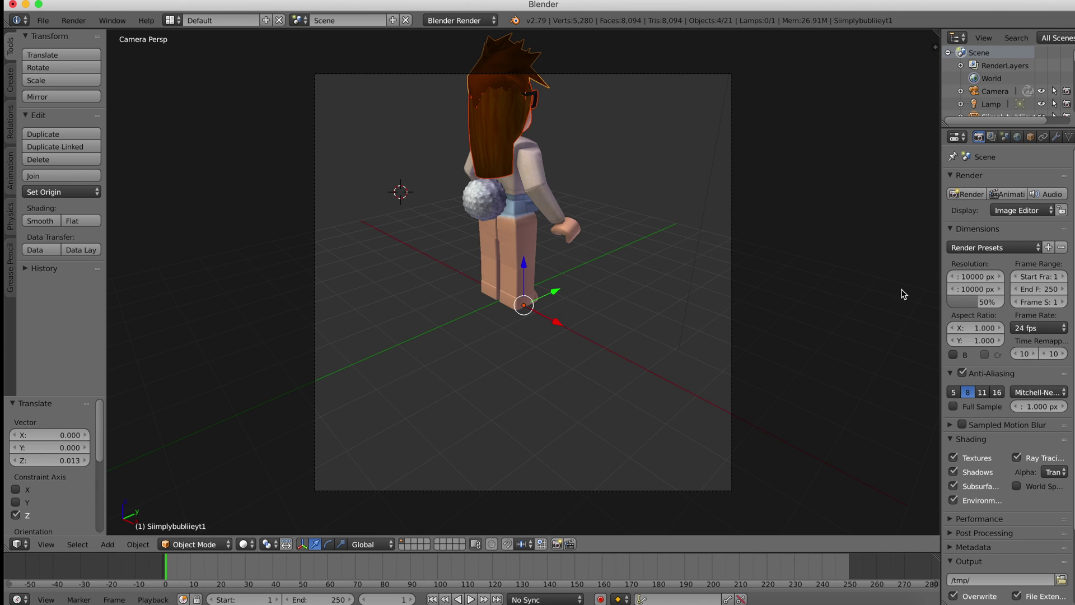
# Set the render resolution to 10000 × 10000 px
pyautogui.click(964, 277)
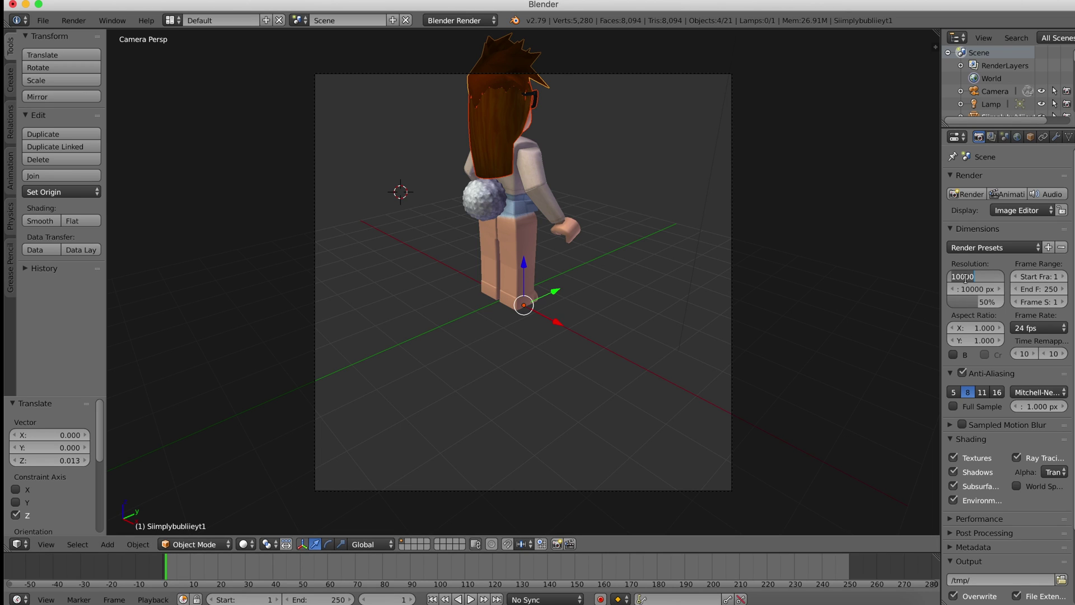
pyautogui.write('1000')
pyautogui.press('Return')
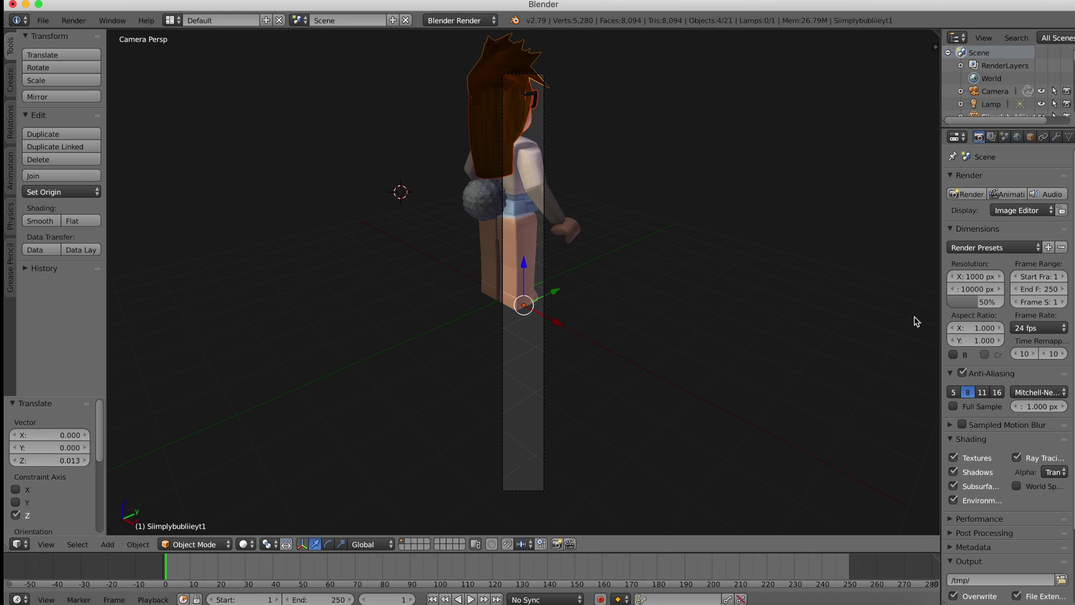
pyautogui.click(978, 277)
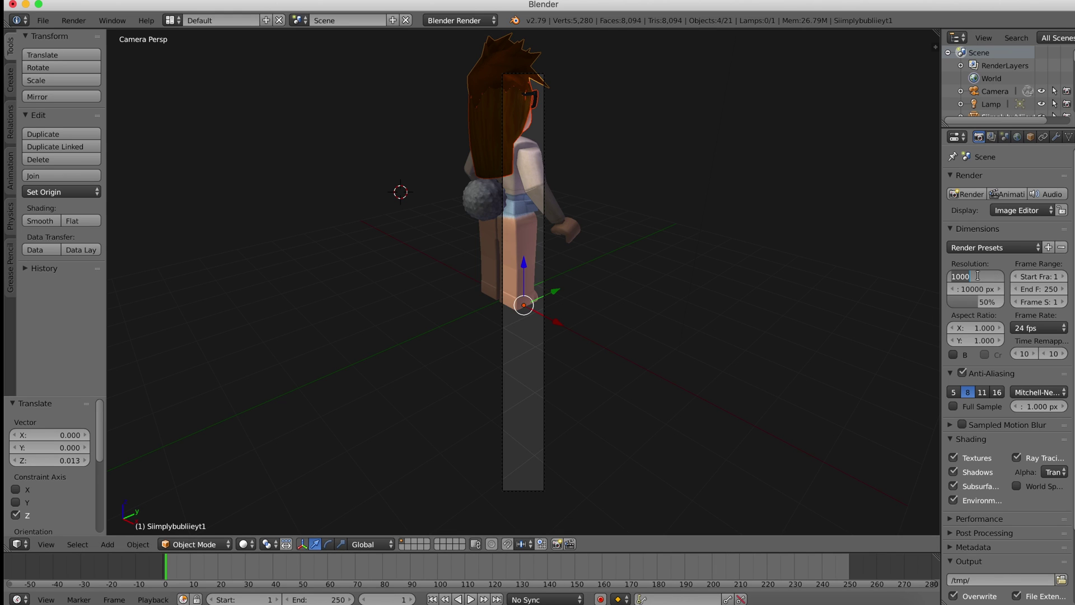
pyautogui.write('10000')
pyautogui.press('Return')
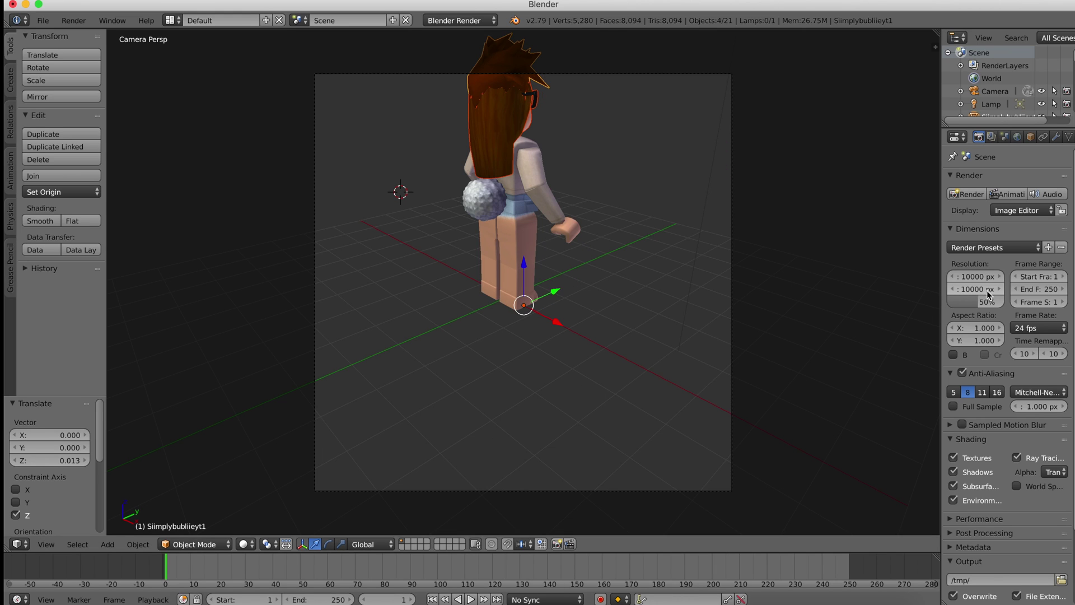
pyautogui.click(983, 289)
pyautogui.write('1000')
pyautogui.press('Return')
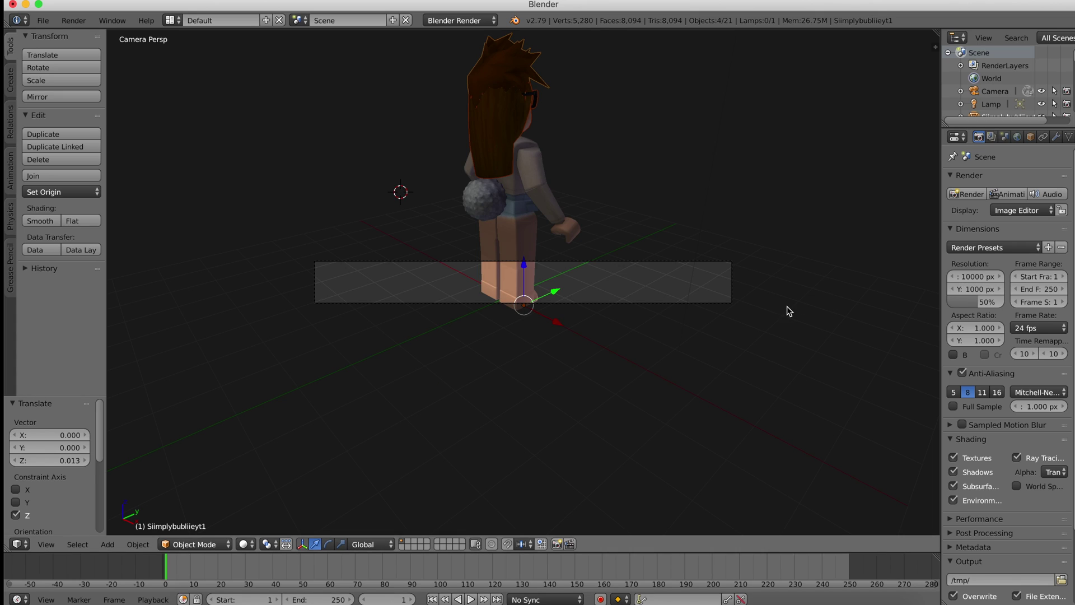
pyautogui.hotkey('ctrl', 'z')
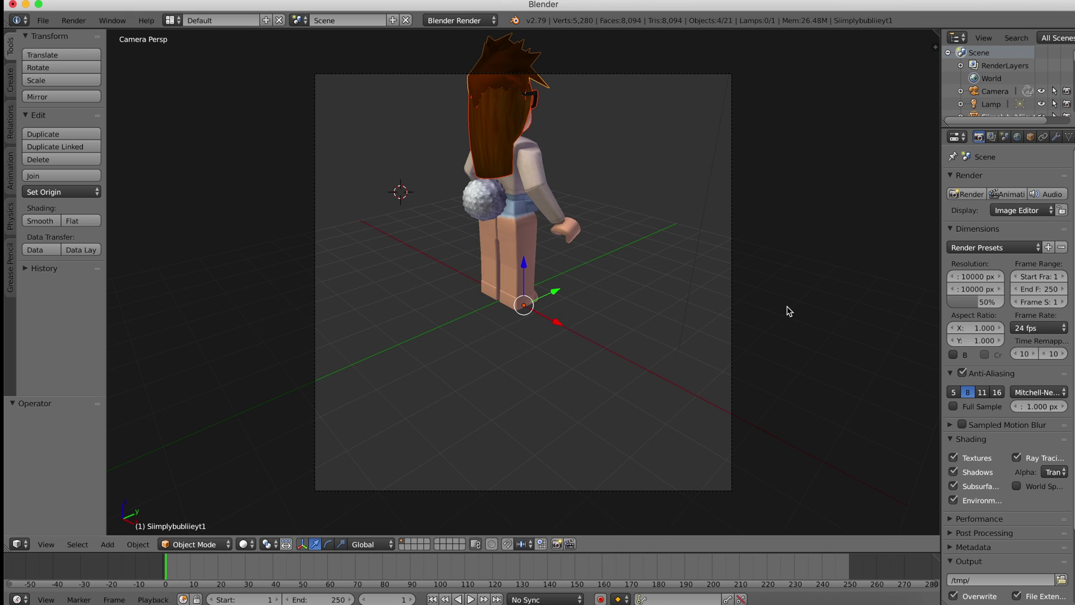
# Use Shift+F walk navigation to frame the avatar front-on and centred in the camera
pyautogui.hotkey('shift', 'f')
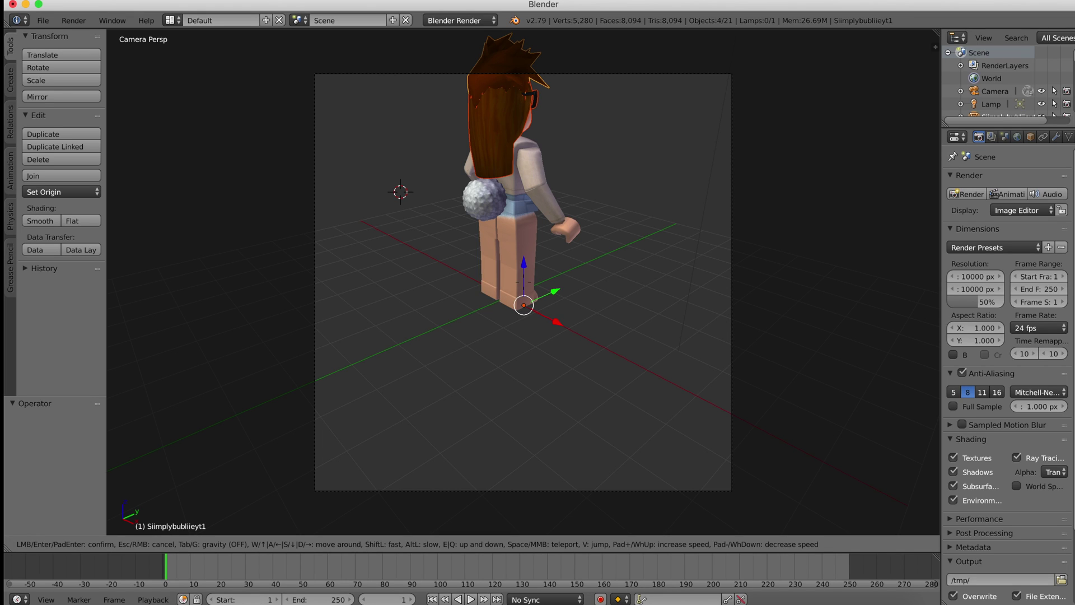
pyautogui.press('w')
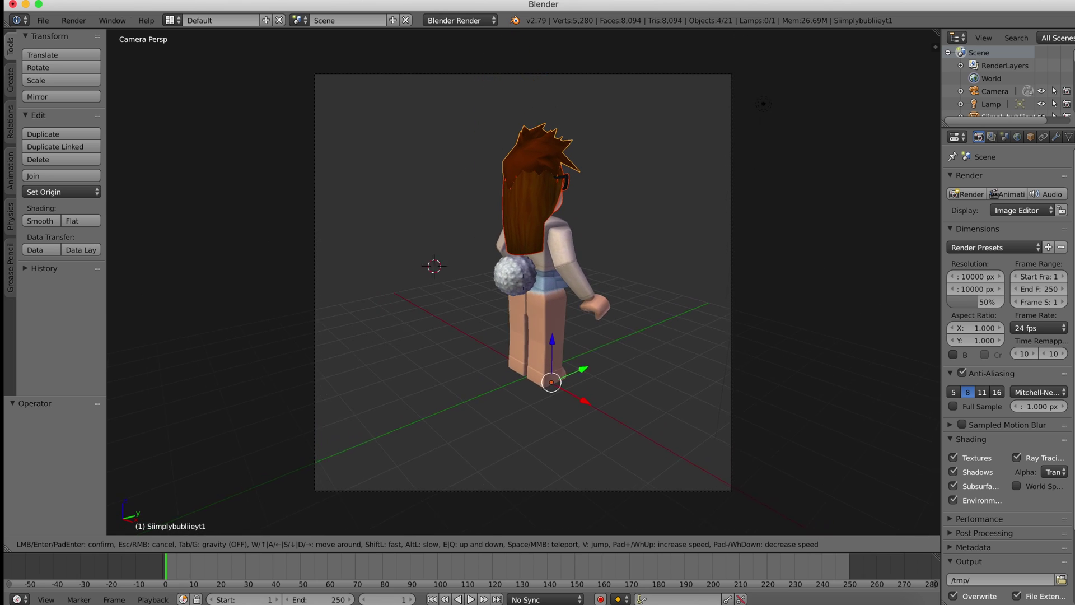
pyautogui.press('w')
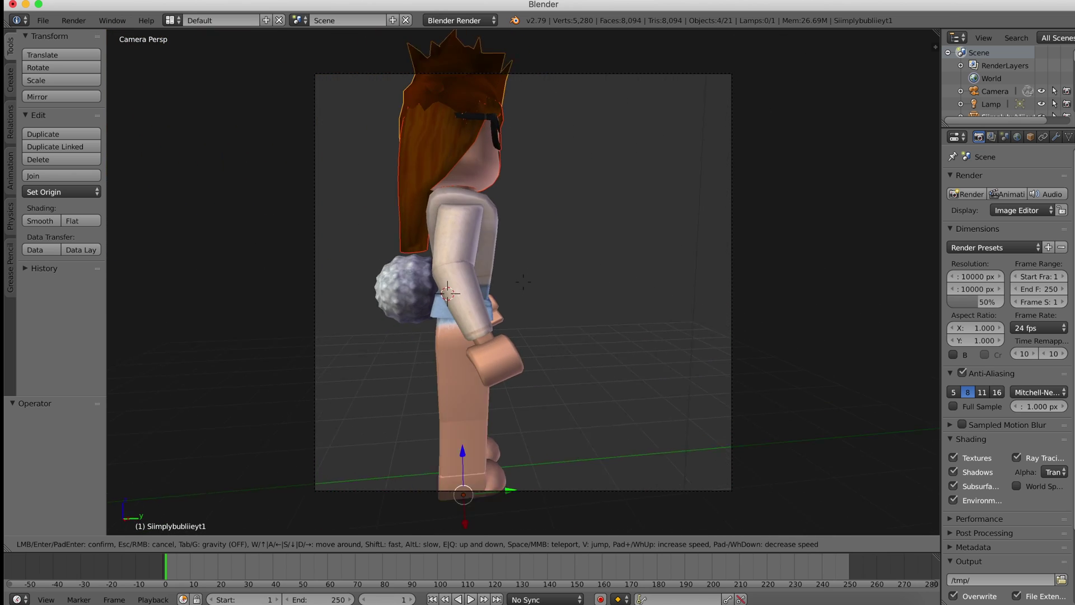
pyautogui.press('d')
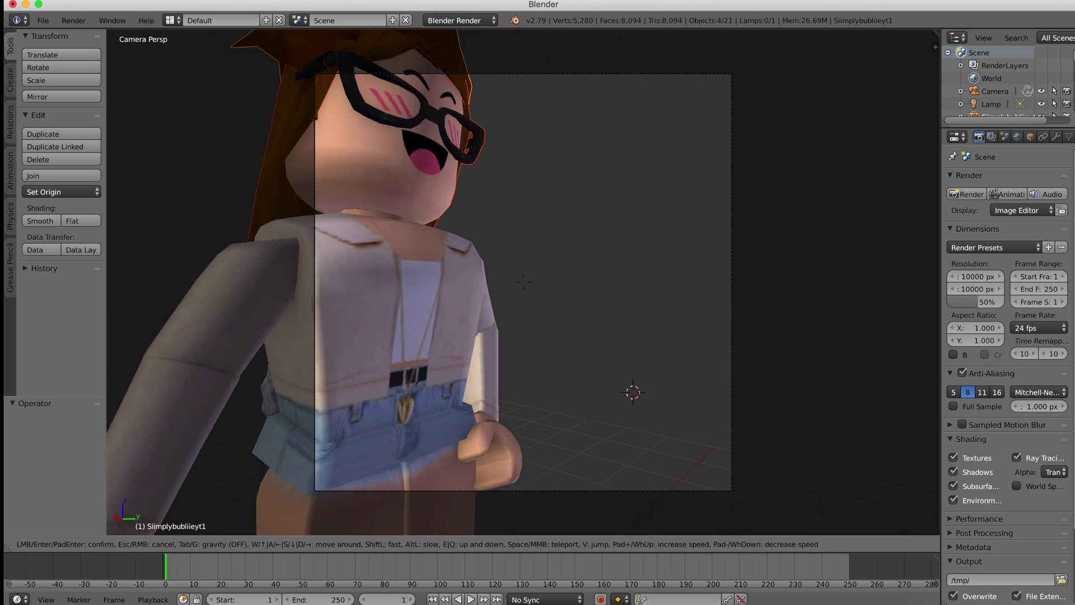
pyautogui.press('s')
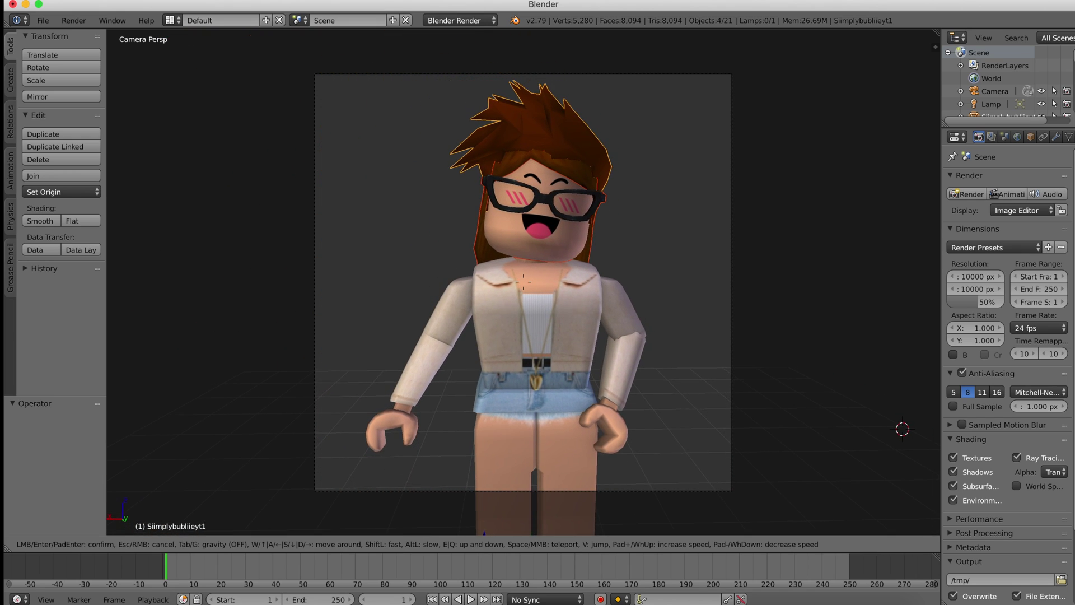
pyautogui.click(848, 189)
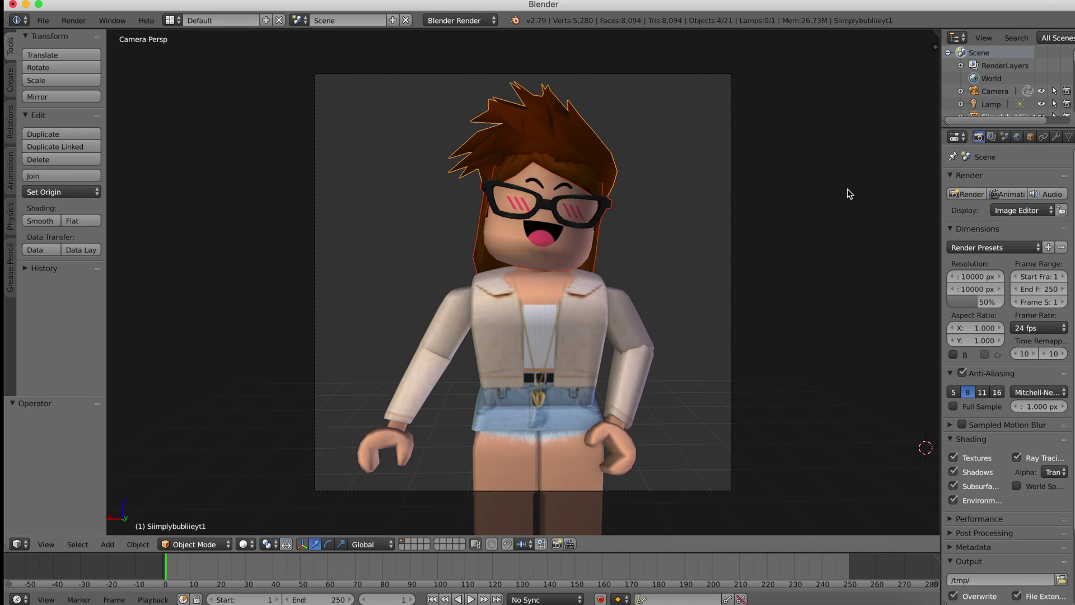
pyautogui.click(212, 239)
# Run a test render of the camera view with Render > Render Image
pyautogui.click(80, 21)
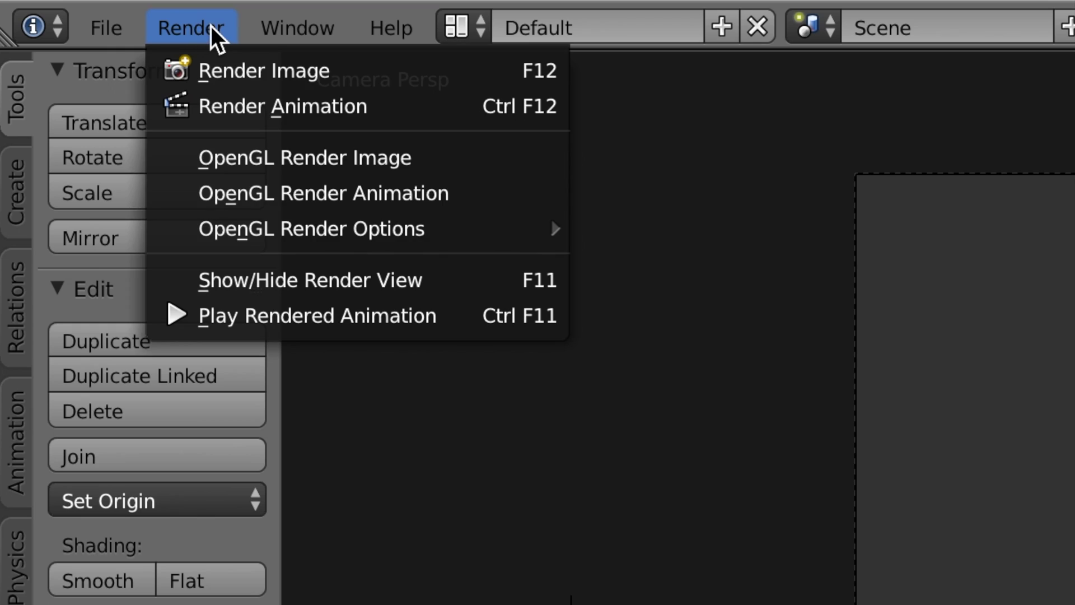
pyautogui.click(217, 68)
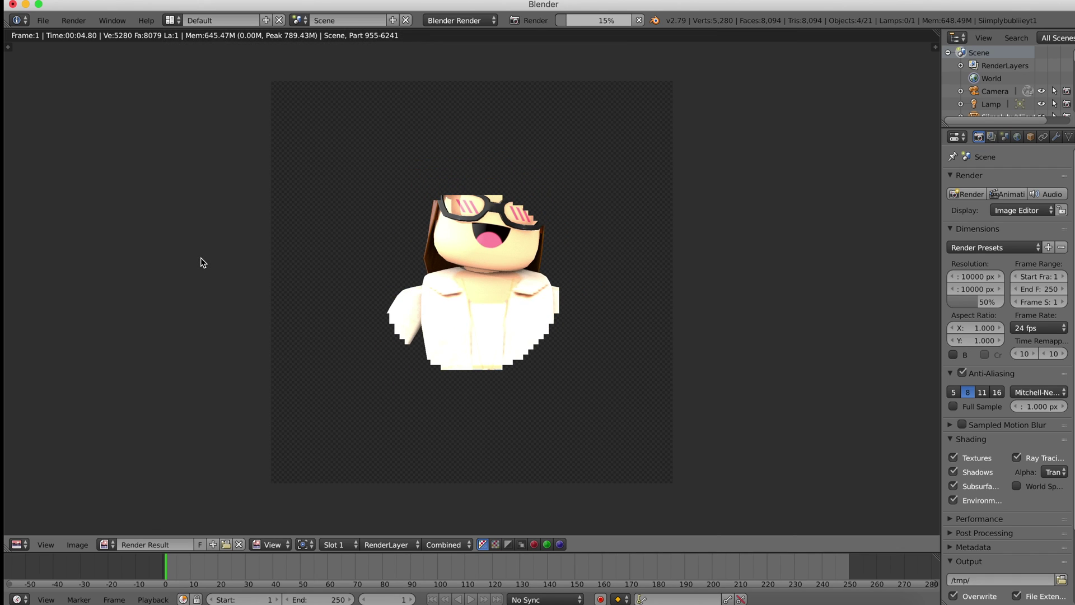
pyautogui.scroll(1, 203, 263)
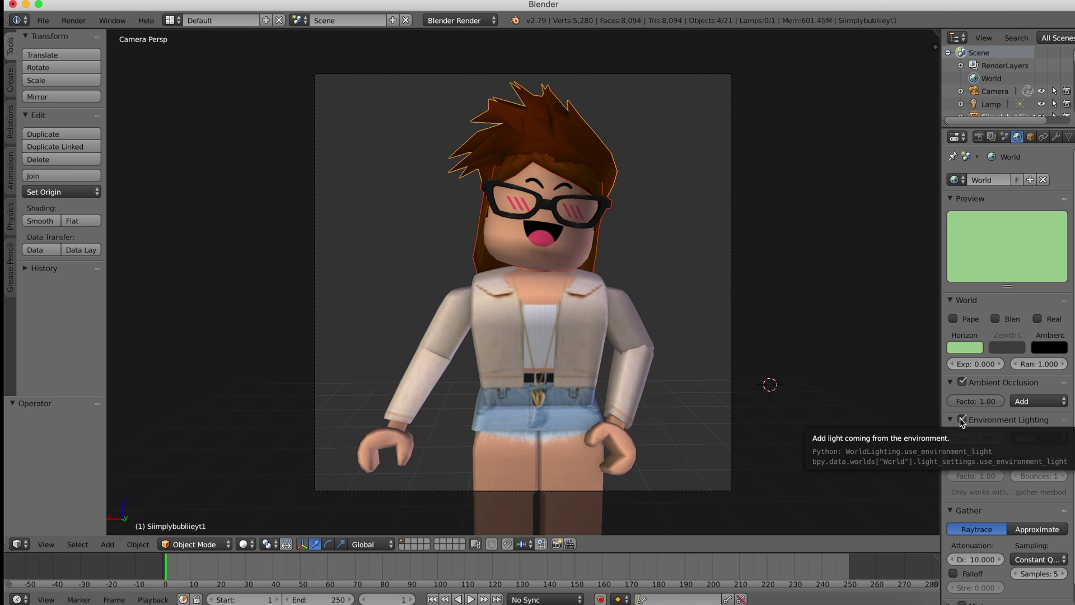
# Disable Environment Lighting and re-render the avatar on a transparent background
pyautogui.click(963, 419)
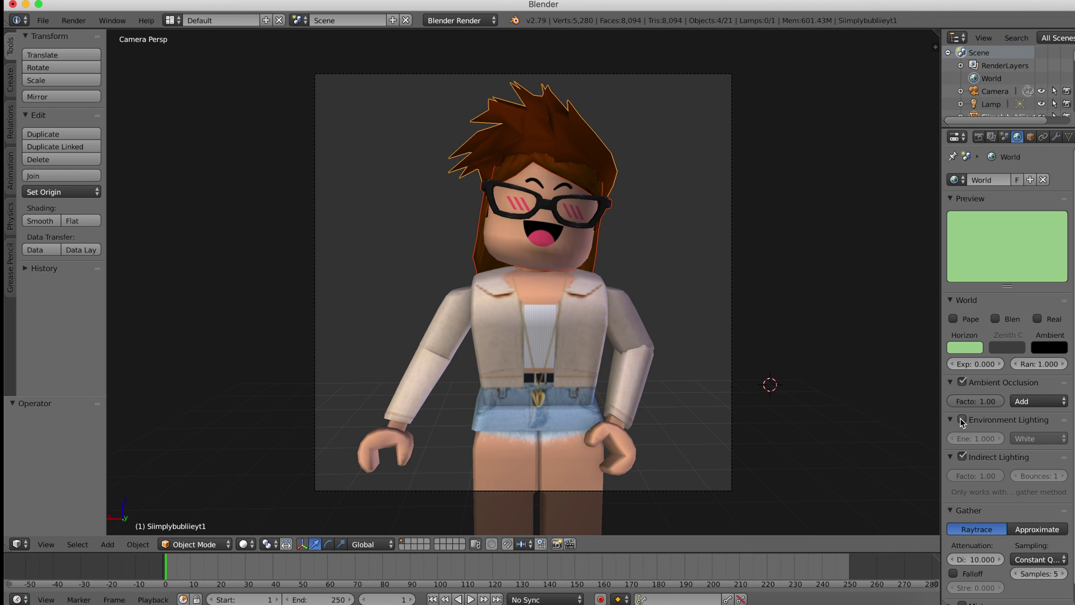
pyautogui.click(73, 20)
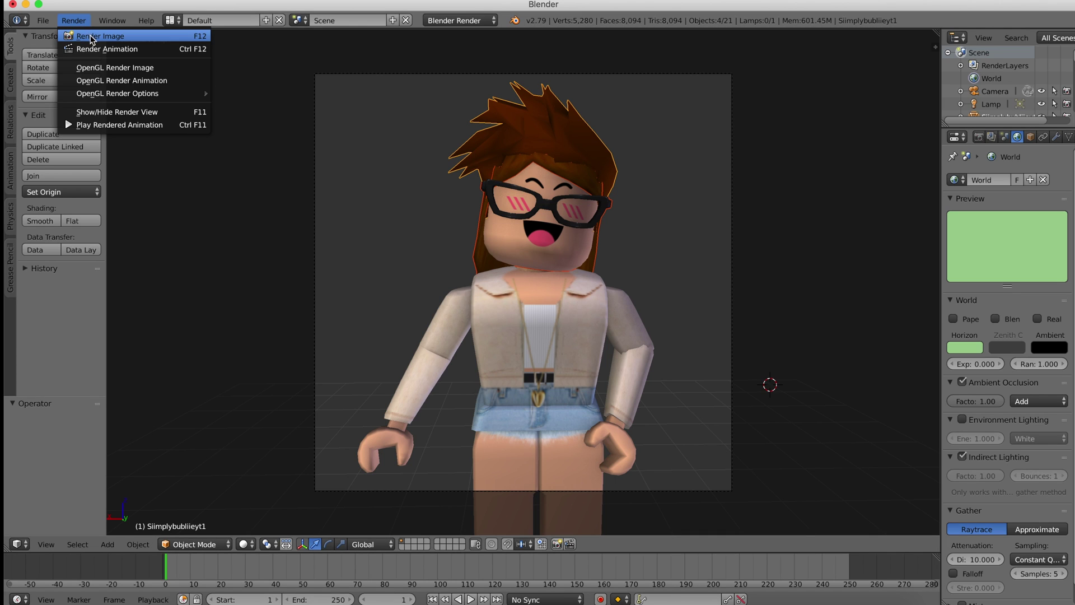
pyautogui.click(92, 37)
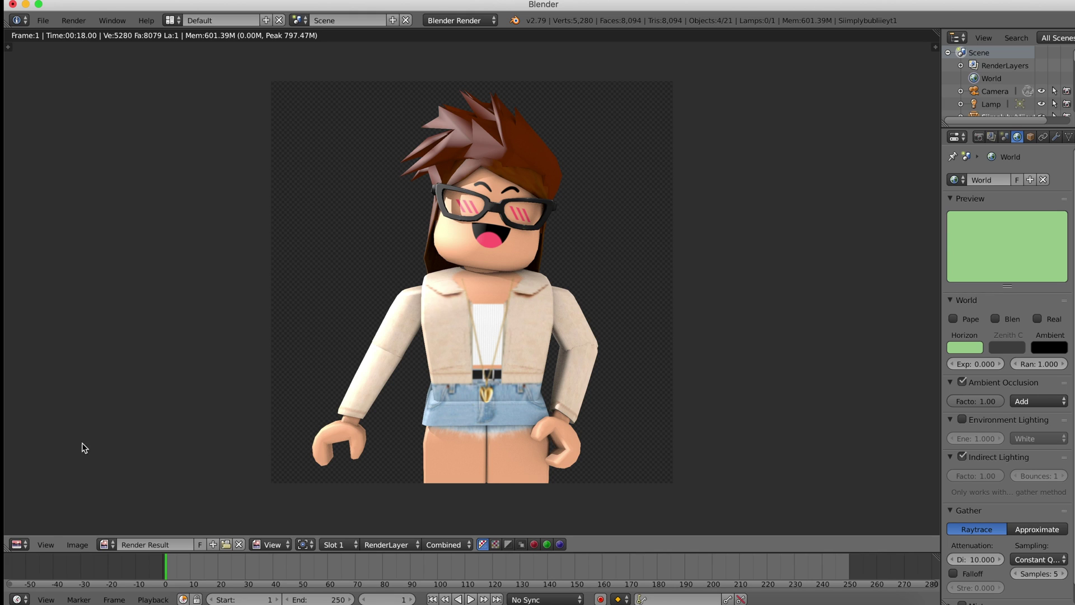
pyautogui.click(78, 545)
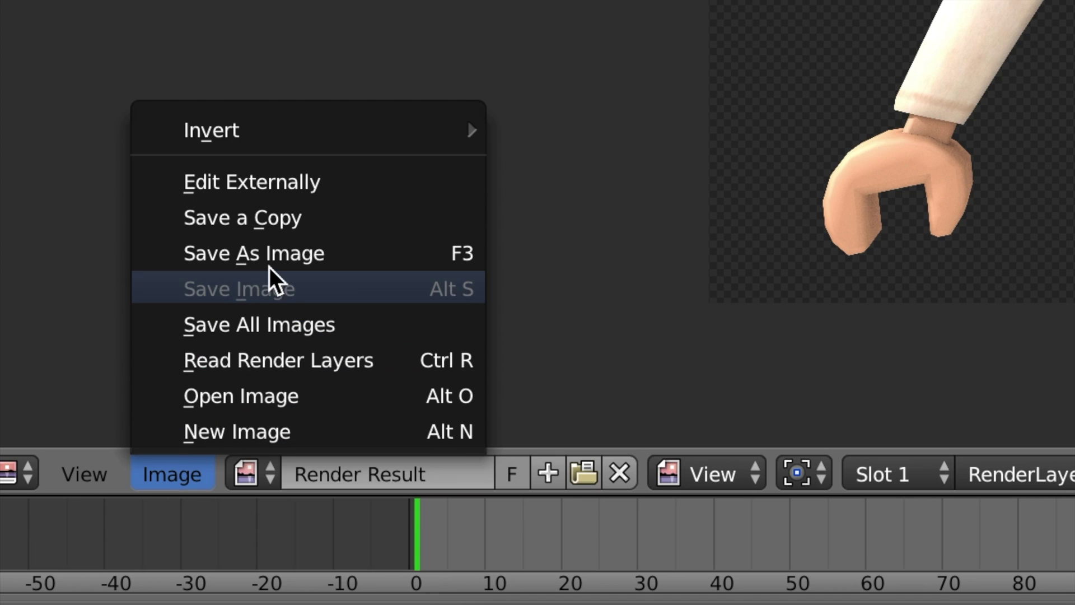
# Save the render as a PNG and download the anime park-path background image
pyautogui.click(265, 252)
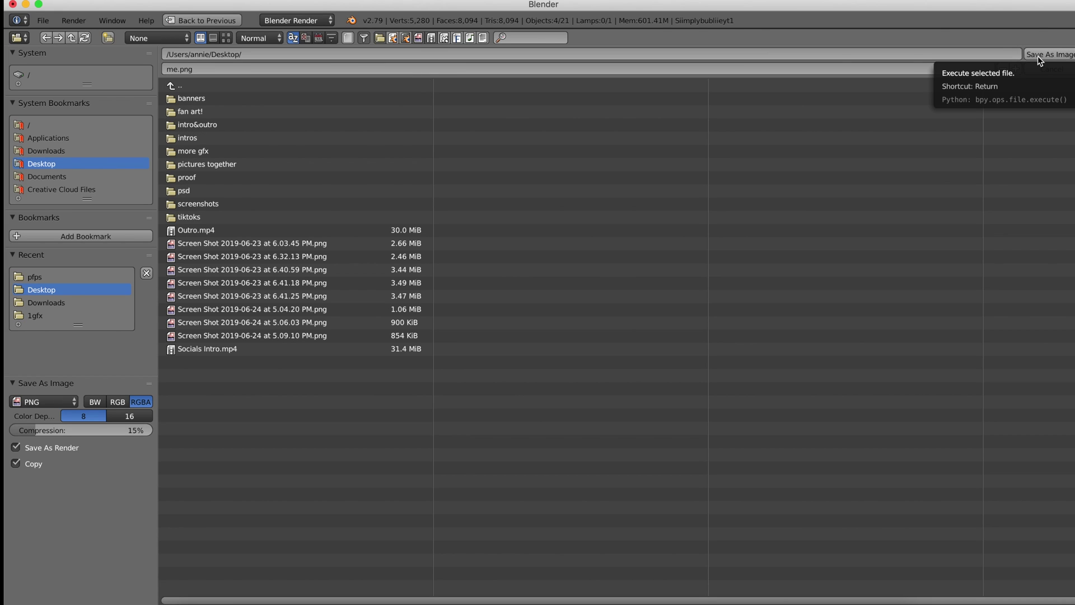
pyautogui.click(1037, 56)
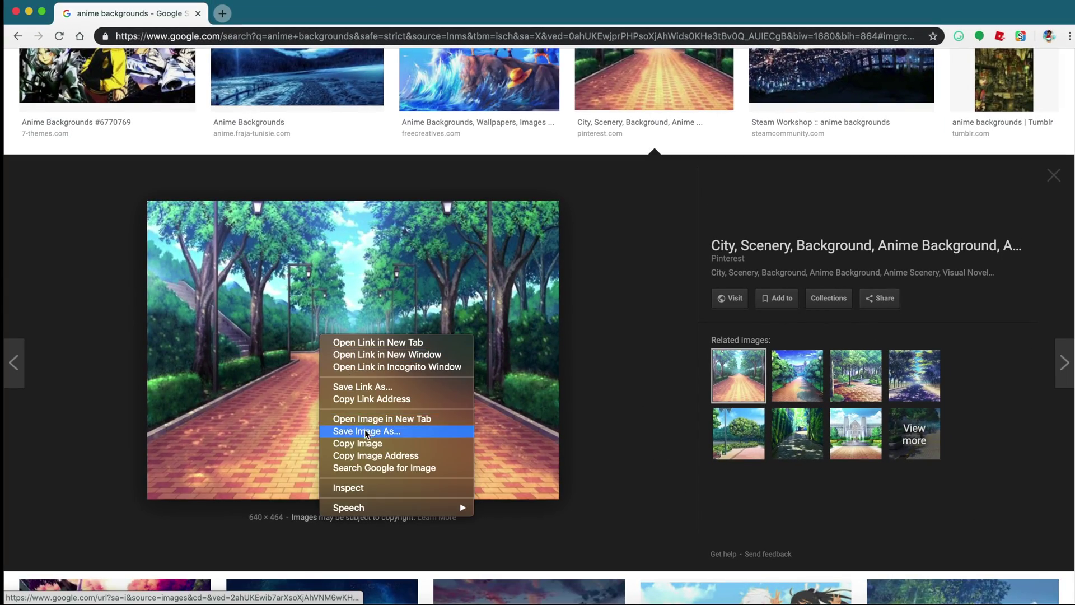
pyautogui.click(404, 431)
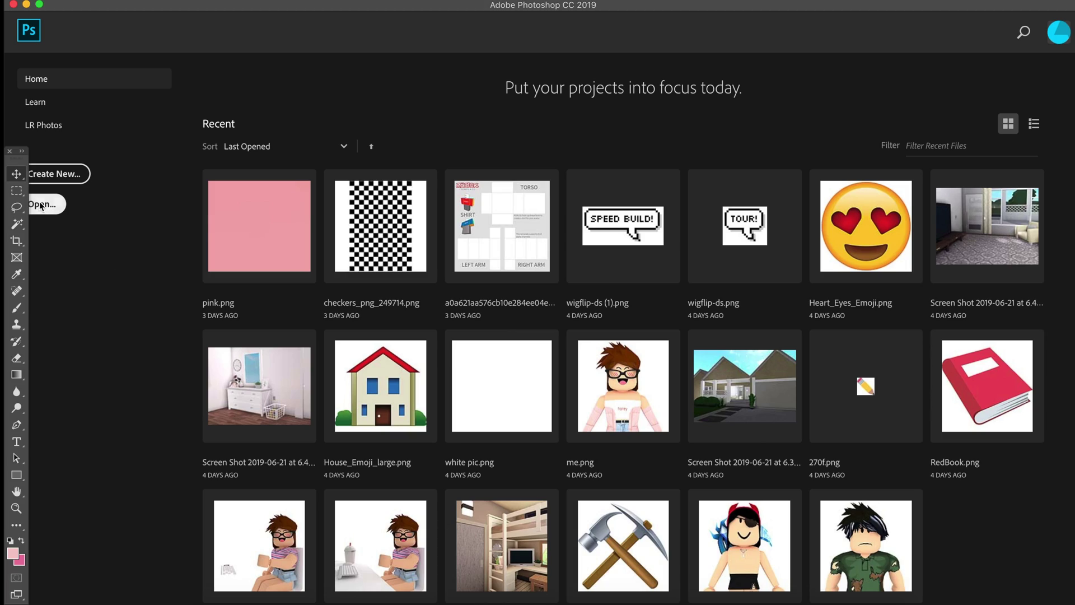
# Open the downloaded park background and the avatar render me.png in Photoshop
pyautogui.press('super+o')
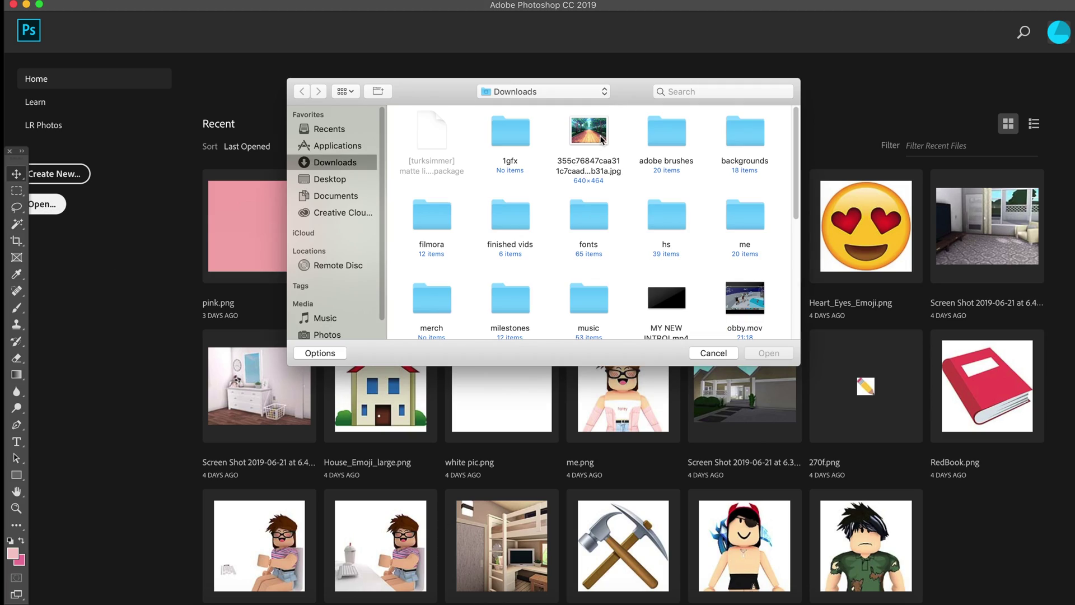
pyautogui.press('Return')
pyautogui.press('super+o')
pyautogui.click(329, 175)
pyautogui.click(432, 221)
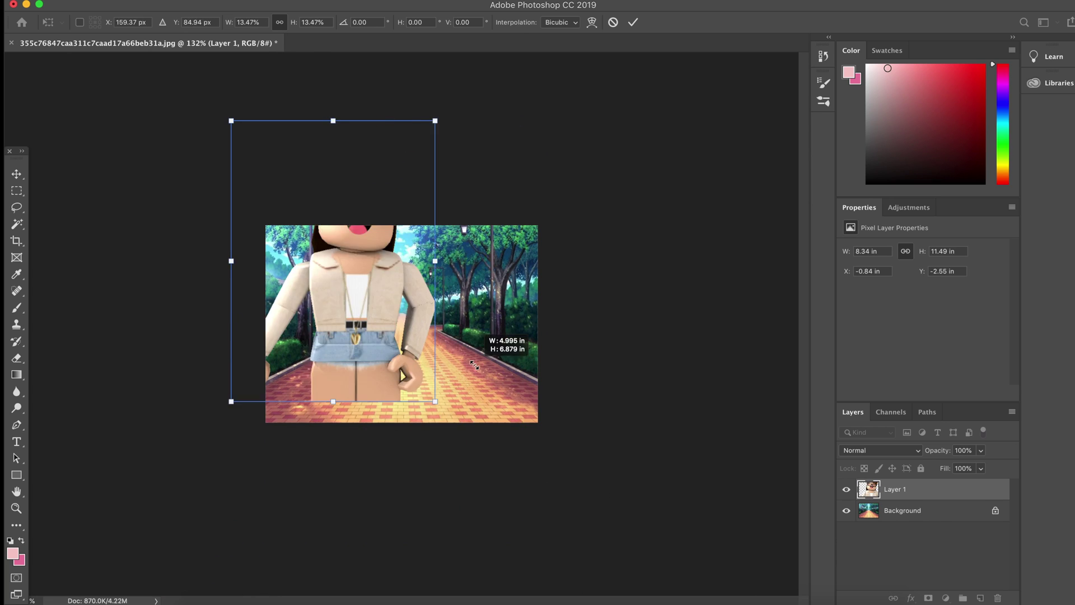
# Scale the avatar onto the park path and convert the Background layer to Layer 0
pyautogui.moveTo(413, 336); pyautogui.dragTo(408, 348)
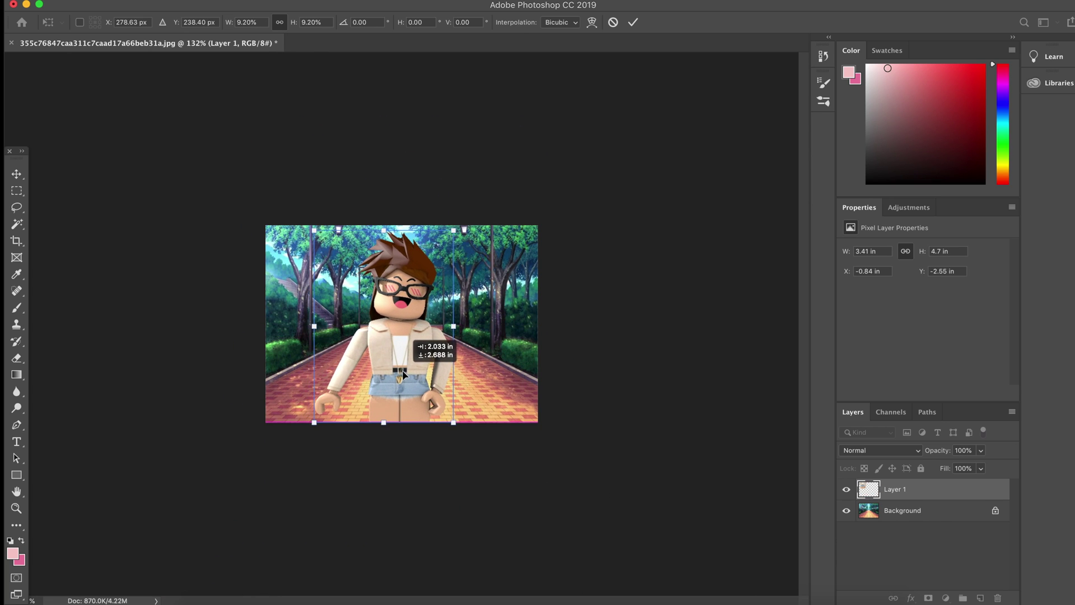
pyautogui.press('Return')
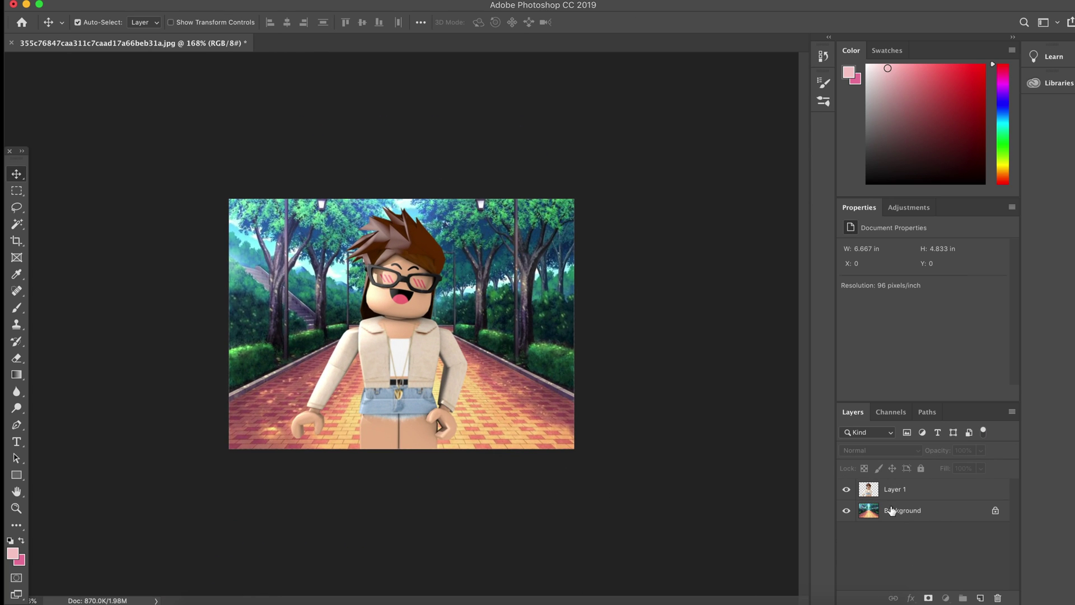
pyautogui.doubleClick(969, 511)
pyautogui.press('Return')
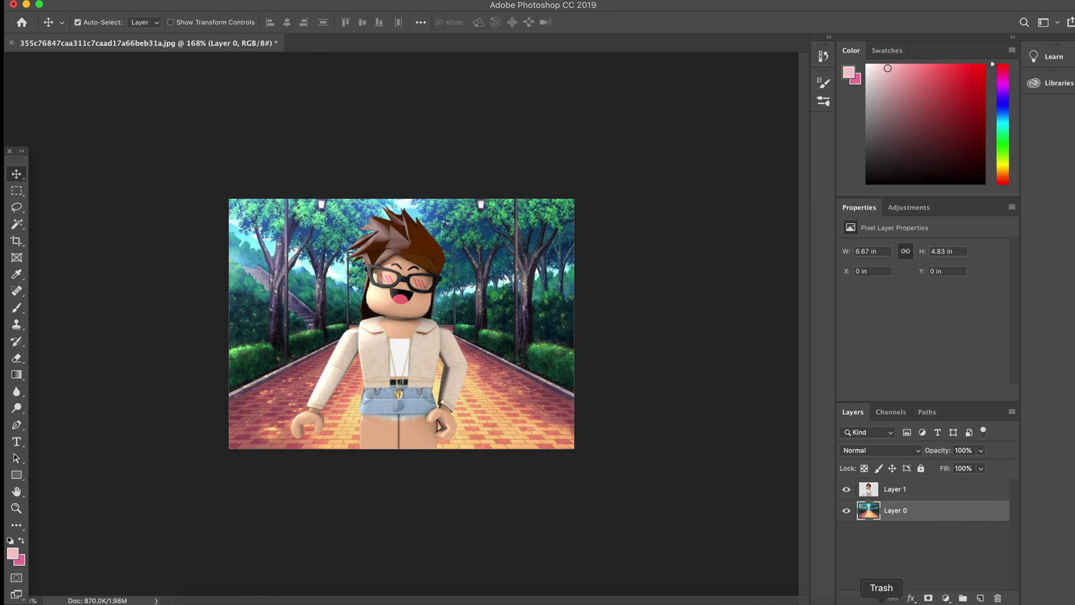
# Apply a blur to the park background layer
pyautogui.click(911, 598)
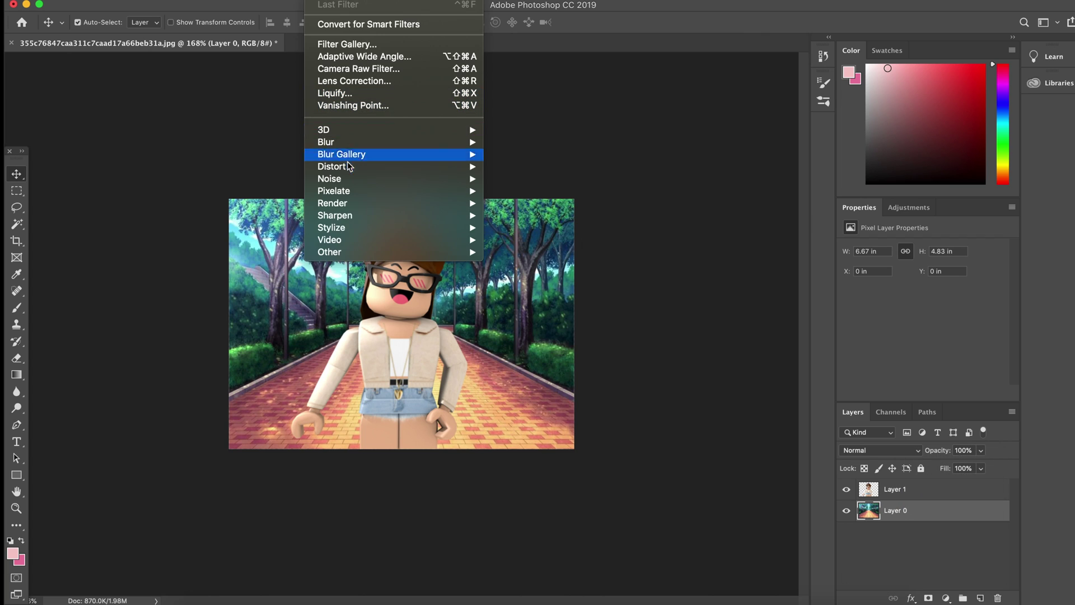
pyautogui.moveTo(360, 140)
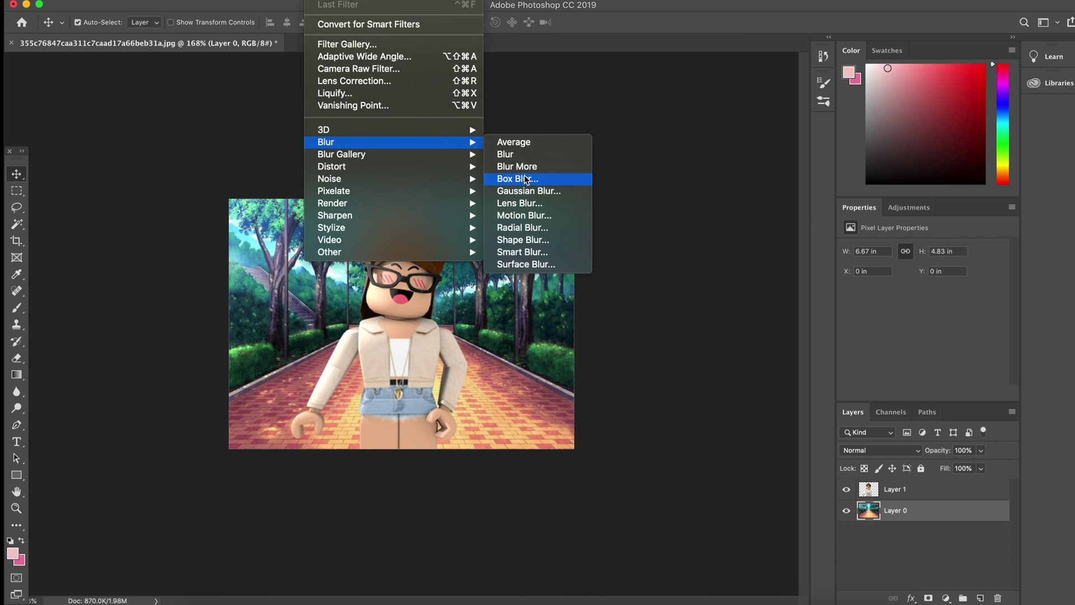
pyautogui.click(528, 189)
pyautogui.moveTo(468, 322); pyautogui.dragTo(474, 321)
pyautogui.click(615, 149)
# On a new layer above Layer 1, paint a dark maroon shadow along the avatar's arm and head
pyautogui.press('b')
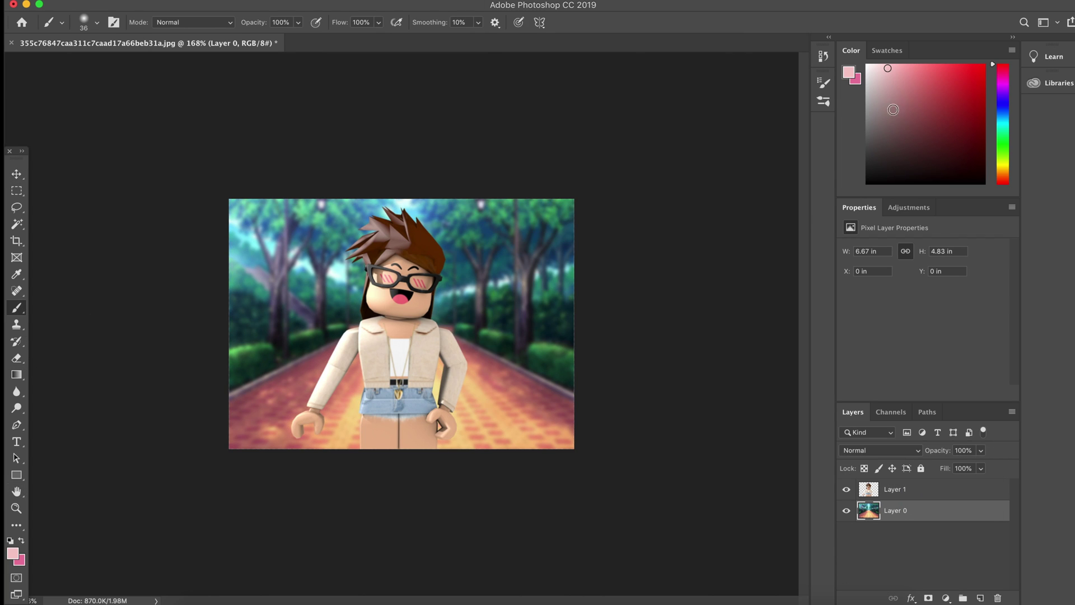
pyautogui.click(900, 139)
pyautogui.click(896, 489)
pyautogui.click(980, 598)
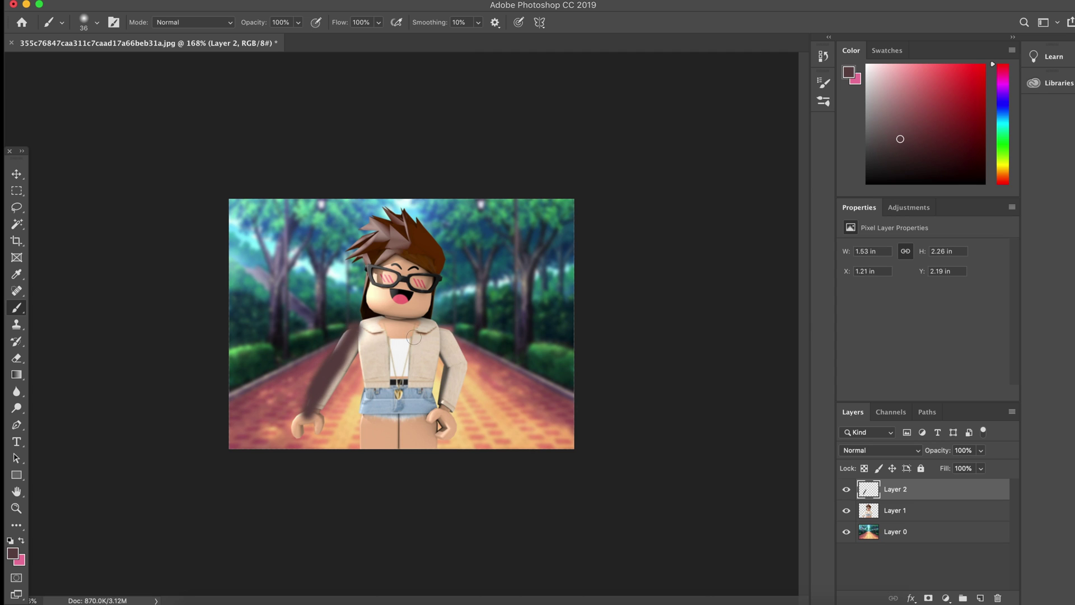
pyautogui.press('super+equal')
pyautogui.keyDown('alt'); pyautogui.scroll(2, 359, 308); pyautogui.keyUp('alt')
pyautogui.moveTo(470, 336)
pyautogui.mouseDown()
pyautogui.moveTo(505, 398)
pyautogui.moveTo(490, 470)
pyautogui.mouseUp()
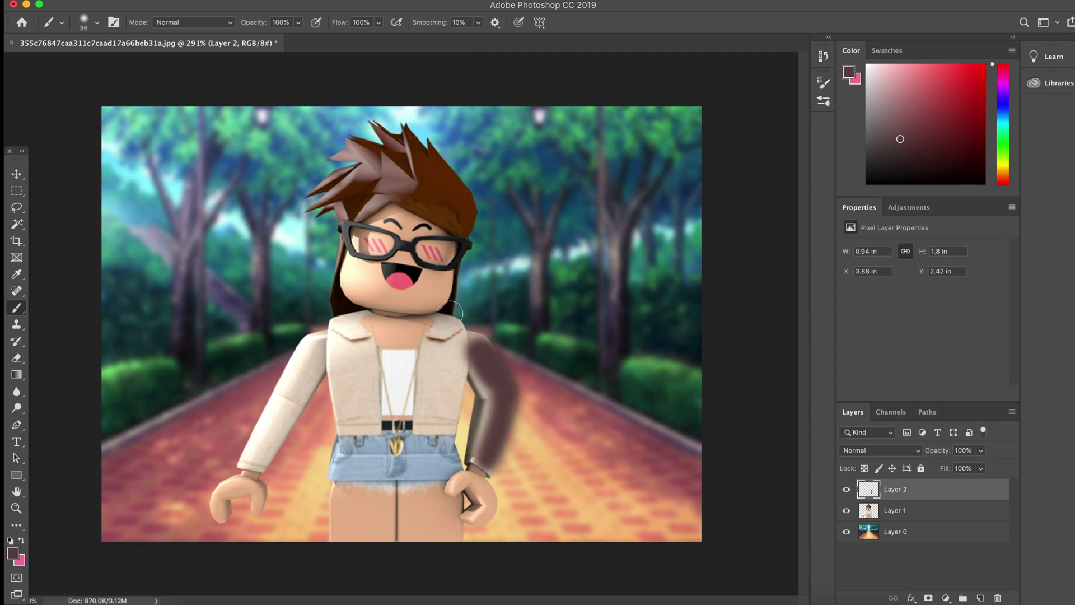
pyautogui.moveTo(453, 313)
pyautogui.mouseDown()
pyautogui.moveTo(461, 208)
pyautogui.moveTo(448, 296)
pyautogui.mouseUp()
# Set Layer 2 to 40% opacity and move the character right with the Move tool
pyautogui.click(981, 450)
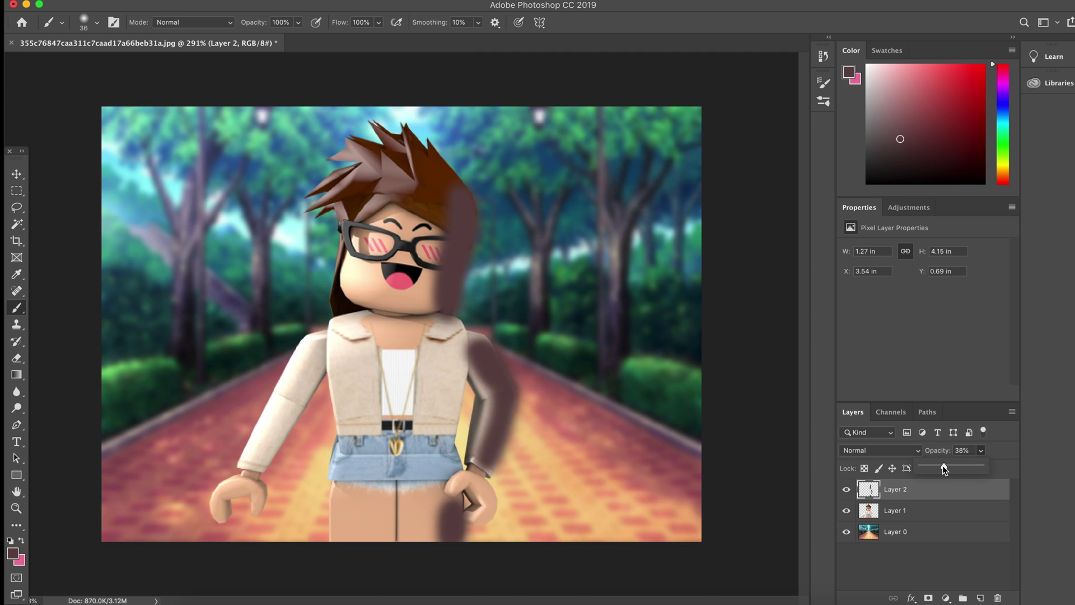
pyautogui.moveTo(984, 465); pyautogui.dragTo(945, 467)
pyautogui.keyDown('alt'); pyautogui.scroll(-2, 603, 435); pyautogui.keyUp('alt')
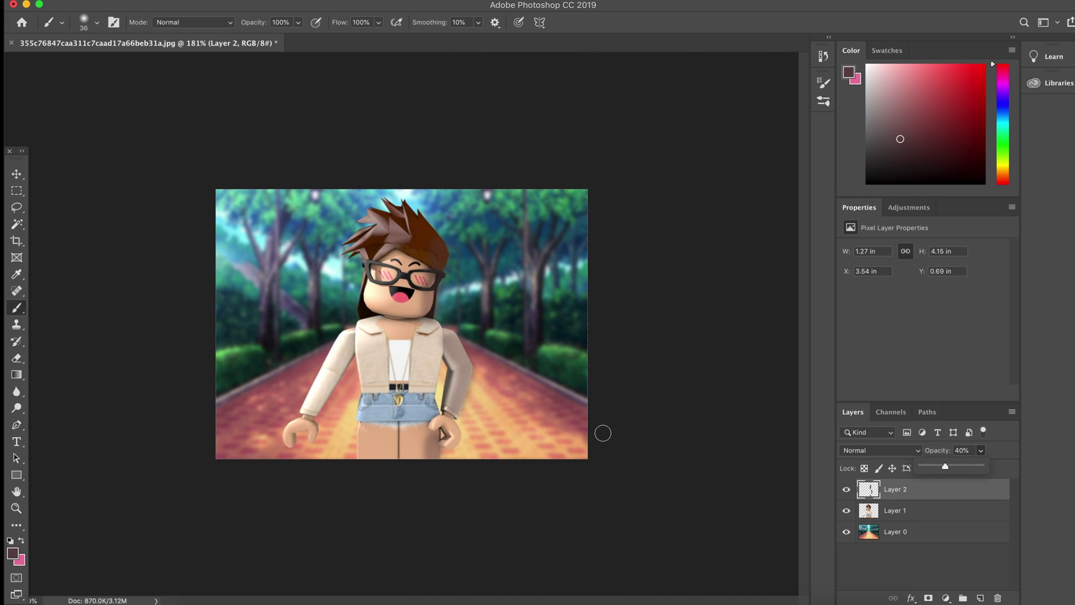
pyautogui.keyDown('alt'); pyautogui.scroll(2, 387, 381); pyautogui.keyUp('alt')
pyautogui.press('v')
pyautogui.moveTo(387, 382); pyautogui.dragTo(537, 511)
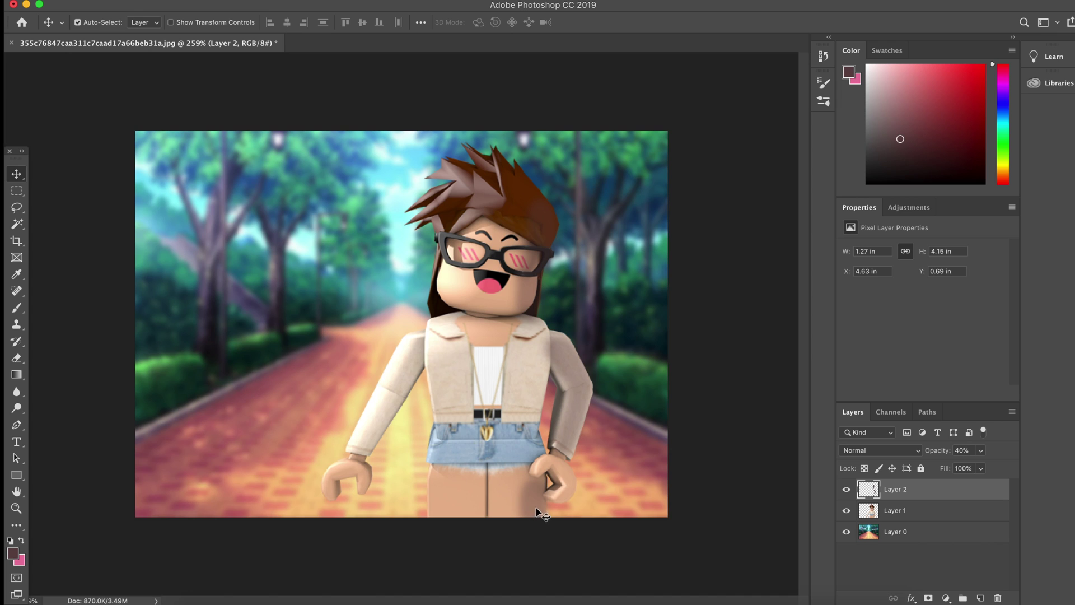
pyautogui.keyDown('alt'); pyautogui.scroll(-1, 560, 511); pyautogui.keyUp('alt')
# Import the Grass Photoshop Brushes 3 set from the Downloads adobe brushes folder
pyautogui.click(896, 531)
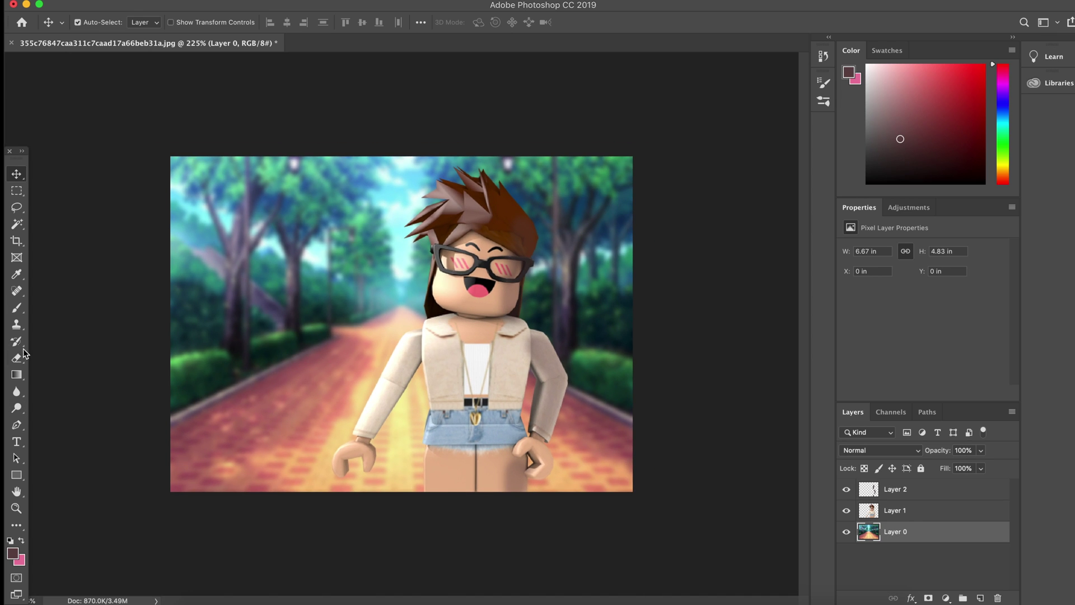
pyautogui.click(17, 308)
pyautogui.click(96, 22)
pyautogui.scroll(2, 81, 200)
pyautogui.click(177, 45)
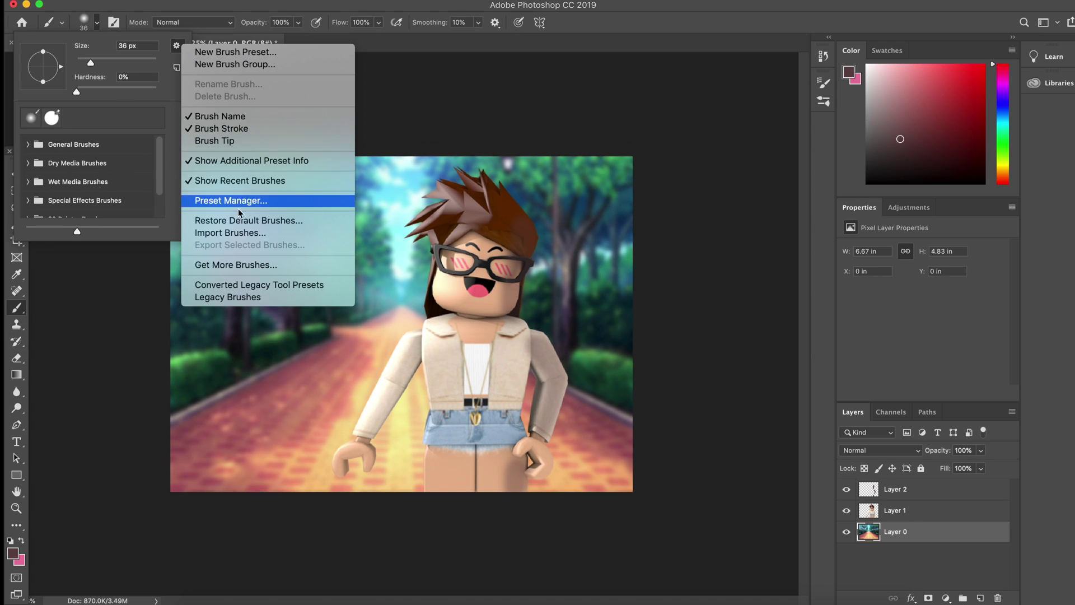
pyautogui.click(241, 235)
pyautogui.click(335, 163)
pyautogui.doubleClick(599, 130)
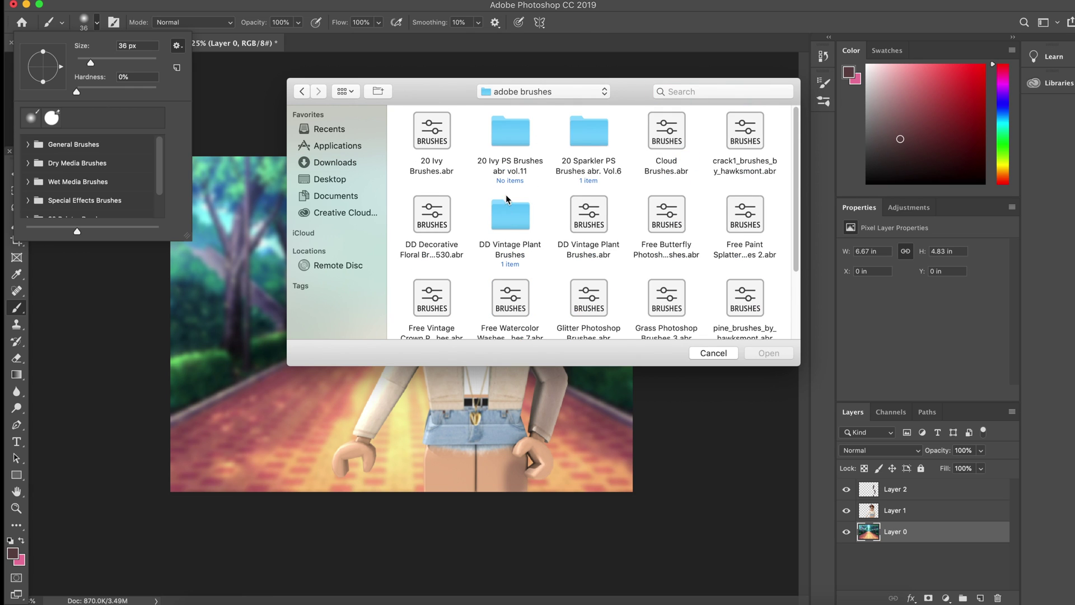
pyautogui.scroll(-3, 597, 303)
pyautogui.scroll(2, 719, 199)
pyautogui.scroll(-2, 718, 200)
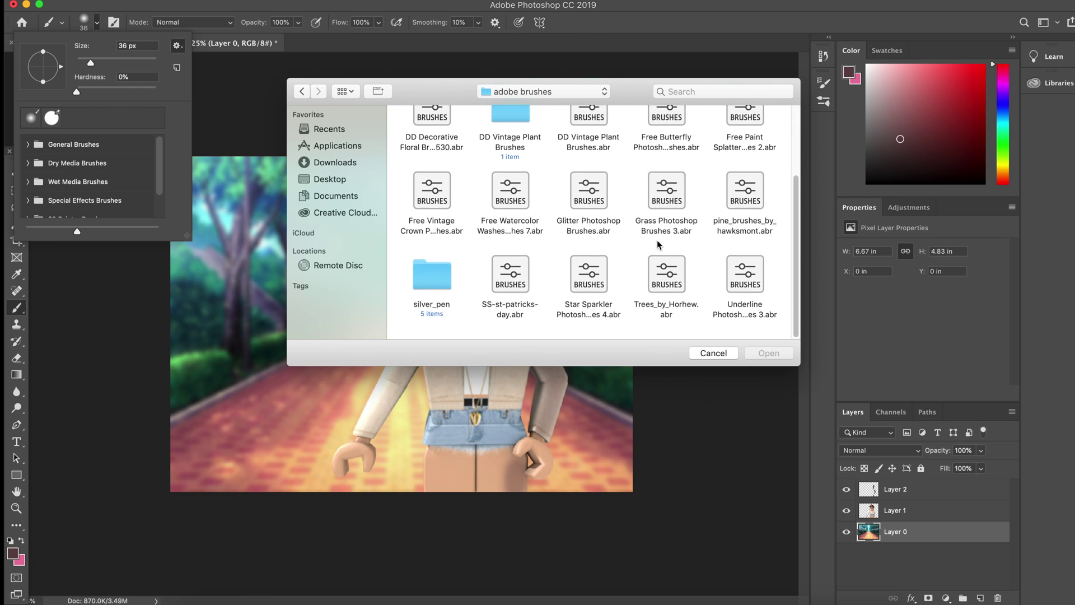
pyautogui.doubleClick(666, 196)
# Paint green grass across the lower canvas with grass brush 2, undoing a stray first stroke
pyautogui.click(23, 209)
pyautogui.click(95, 150)
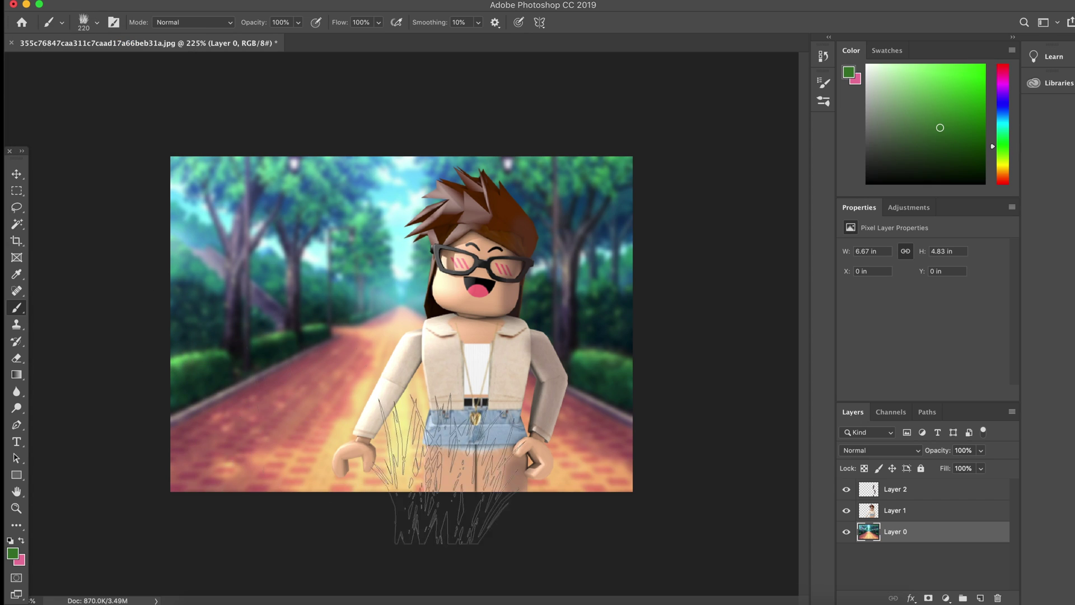
pyautogui.moveTo(453, 493)
pyautogui.mouseDown()
pyautogui.moveTo(325, 417)
pyautogui.moveTo(616, 417)
pyautogui.mouseUp()
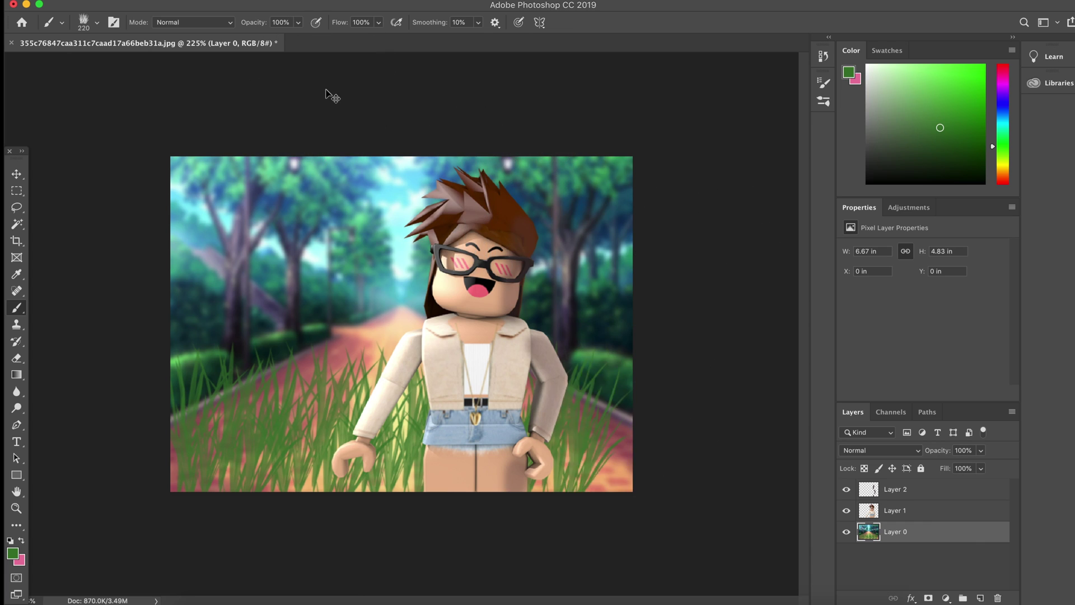
pyautogui.press('super+z')
pyautogui.press('super+z')
pyautogui.press('super+z')
pyautogui.press('super+z')
pyautogui.press('super+z')
pyautogui.moveTo(227, 414); pyautogui.dragTo(630, 417)
# Add a drop shadow at 100% opacity to the character layer, Layer 1
pyautogui.press('v')
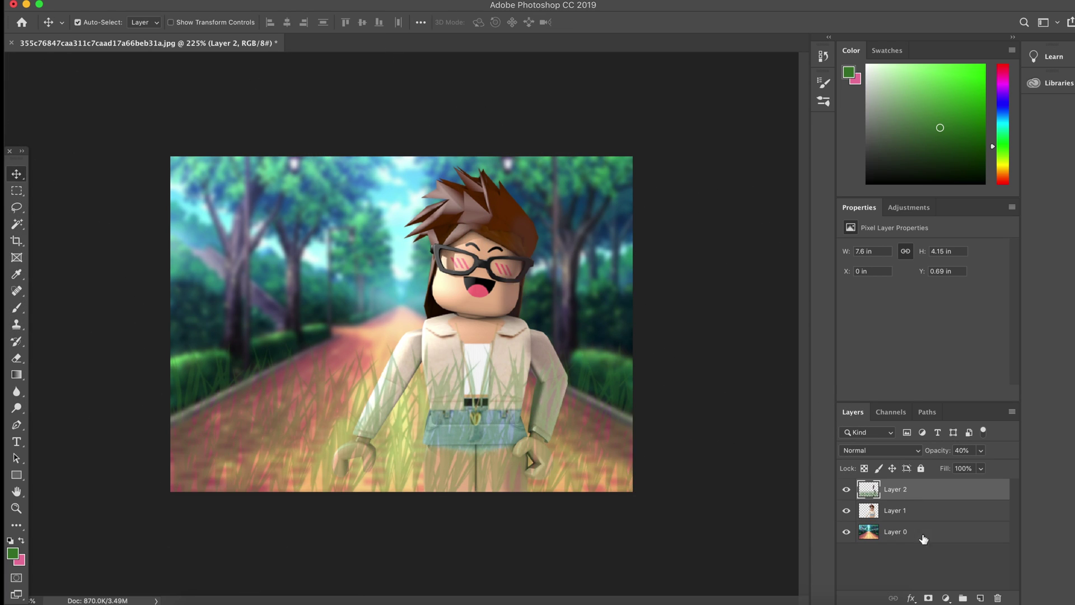
pyautogui.click(911, 598)
pyautogui.click(924, 576)
pyautogui.moveTo(805, 219); pyautogui.dragTo(815, 220)
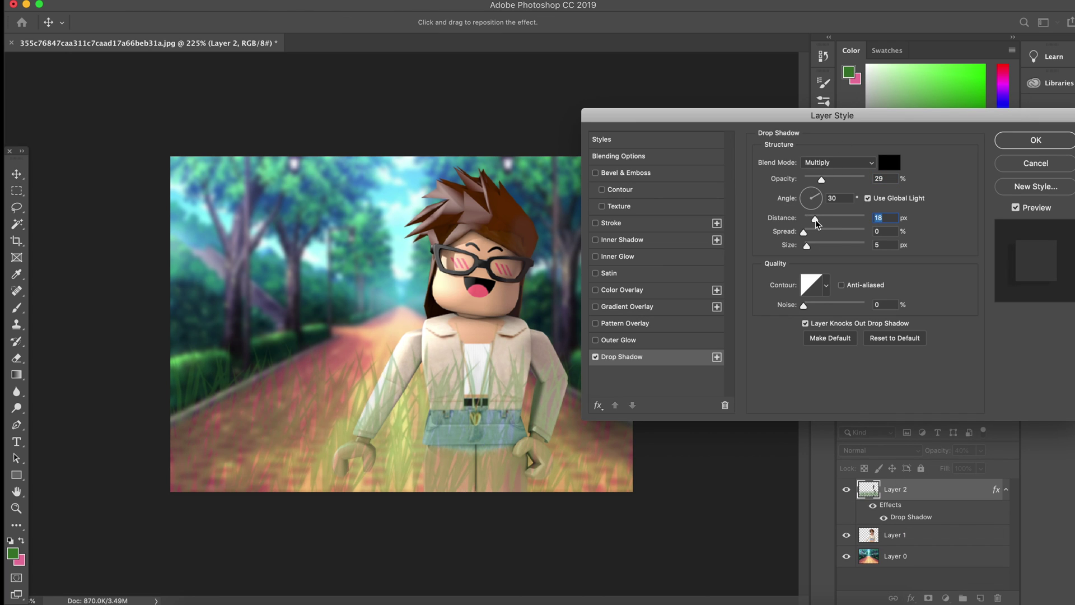
pyautogui.click(1016, 165)
pyautogui.click(891, 510)
pyautogui.click(911, 598)
pyautogui.click(944, 572)
pyautogui.moveTo(828, 179); pyautogui.dragTo(867, 179)
pyautogui.click(1018, 147)
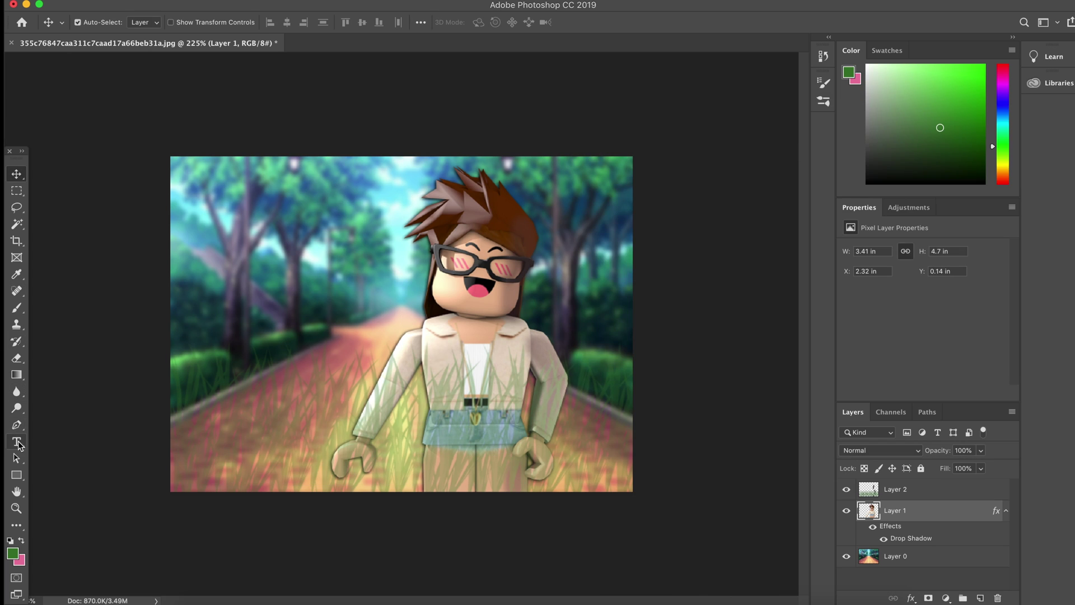
# Resize the image to 1000 px wide through Image Size
pyautogui.click(185, 1)
pyautogui.click(195, 88)
pyautogui.write('1000')
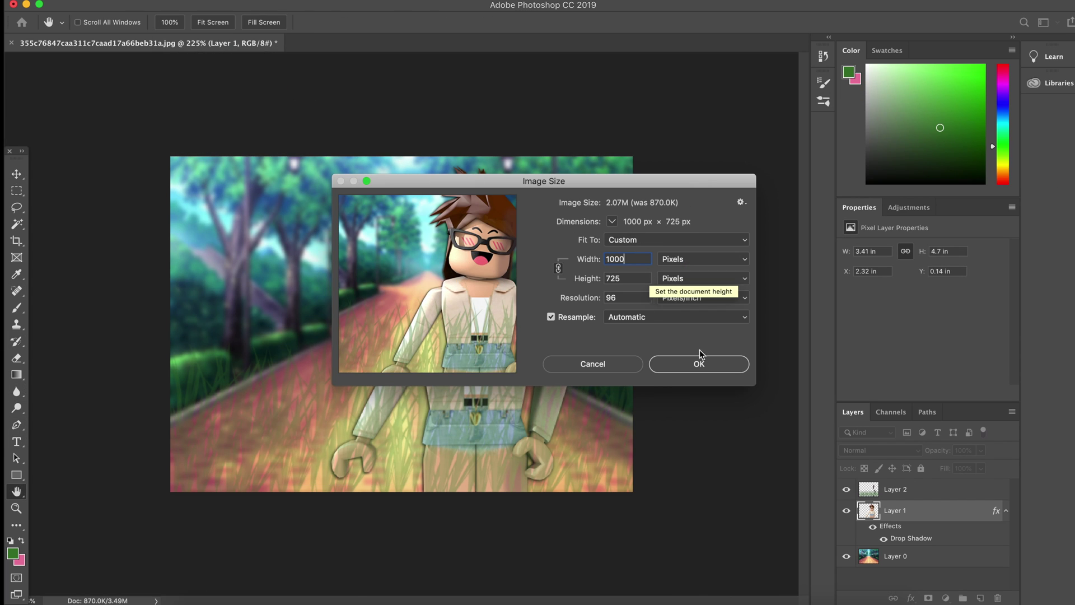
pyautogui.click(696, 362)
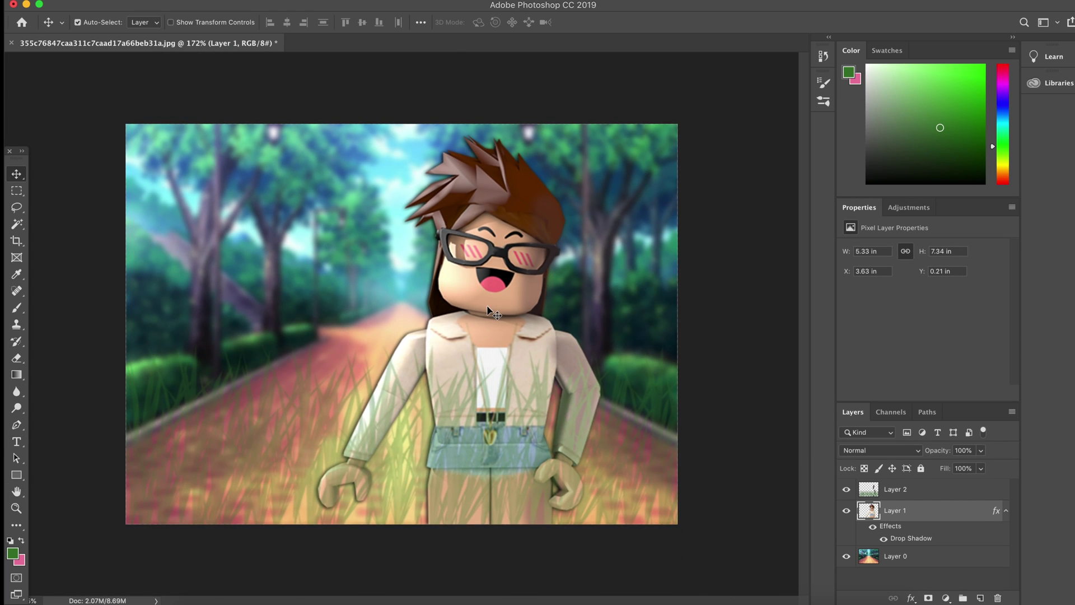
# Import the Star Sparkler brush set and stamp a test sparkle
pyautogui.press('b')
pyautogui.click(96, 22)
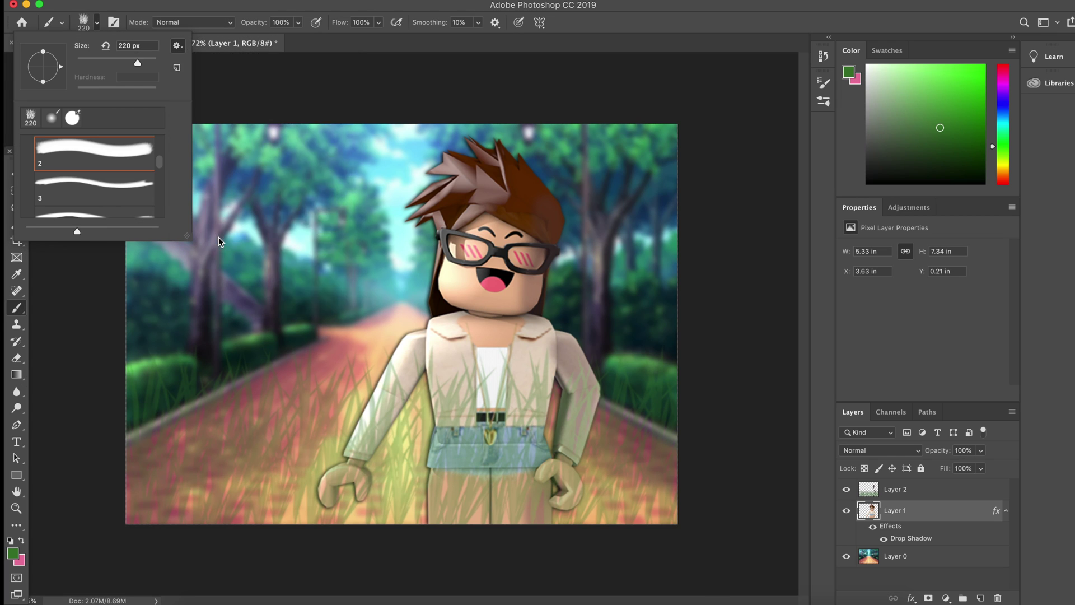
pyautogui.doubleClick(585, 275)
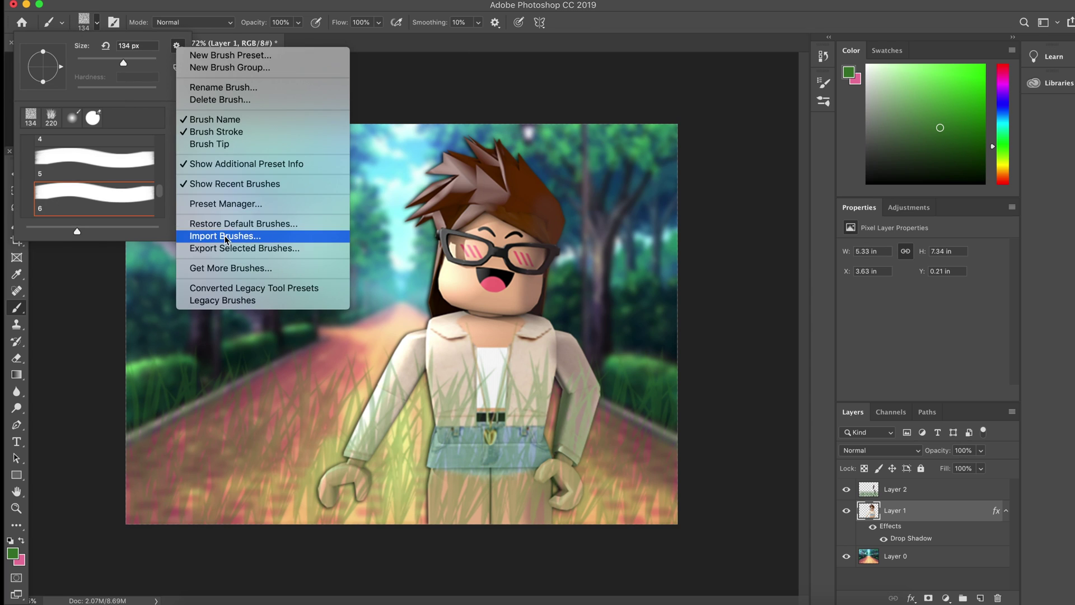
pyautogui.click(218, 237)
pyautogui.click(589, 280)
pyautogui.click(782, 354)
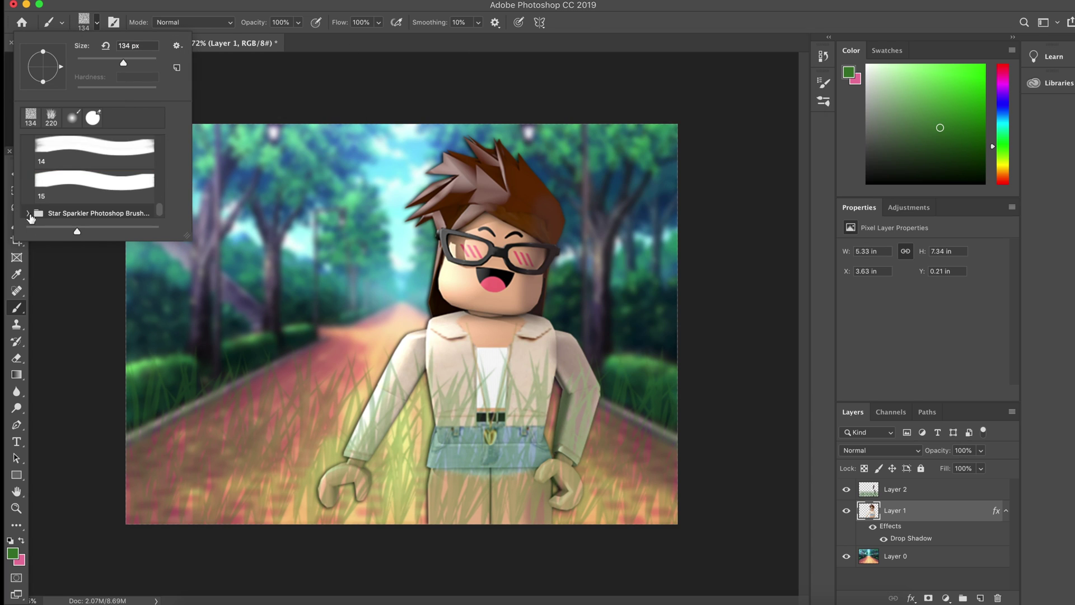
pyautogui.click(202, 168)
# Stamp 508 px white sparkles over the scene's left and right sides on Layer 2
pyautogui.click(896, 489)
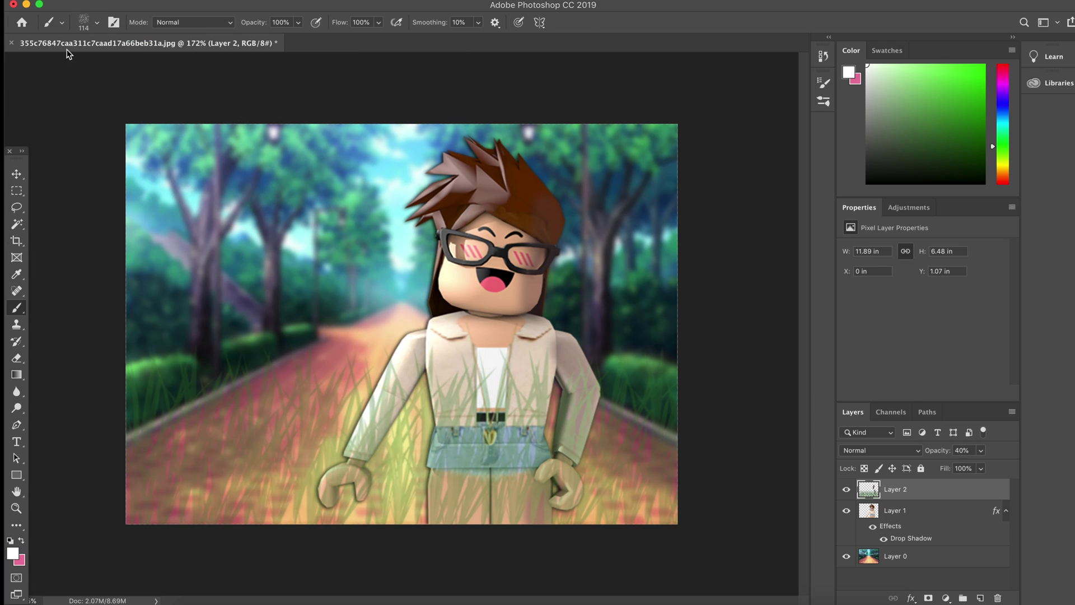
pyautogui.click(97, 22)
pyautogui.press('Return')
pyautogui.click(96, 22)
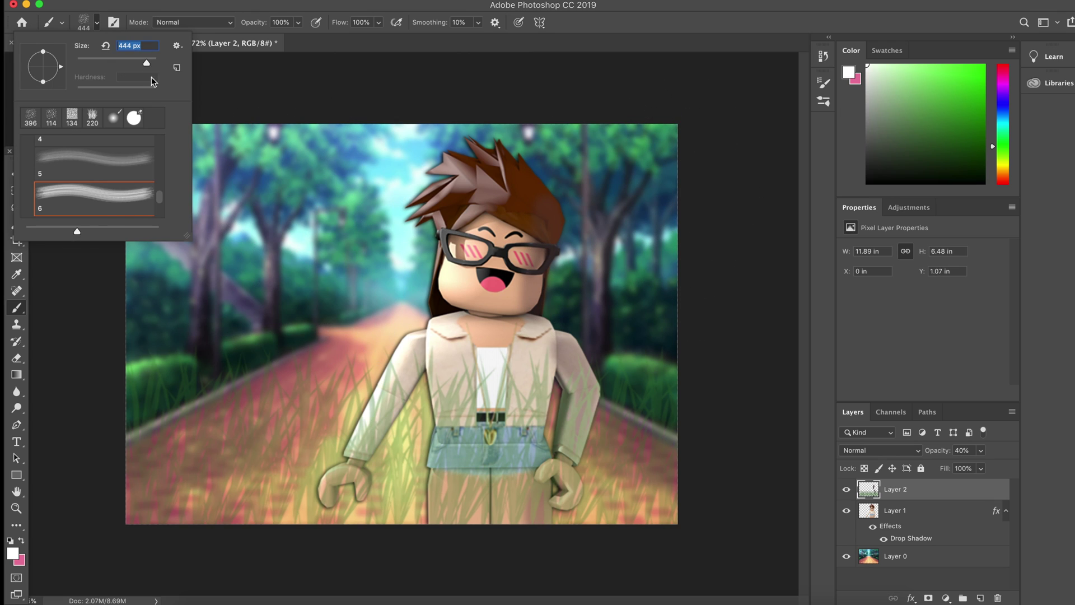
pyautogui.moveTo(140, 63); pyautogui.dragTo(149, 63)
pyautogui.click(269, 263)
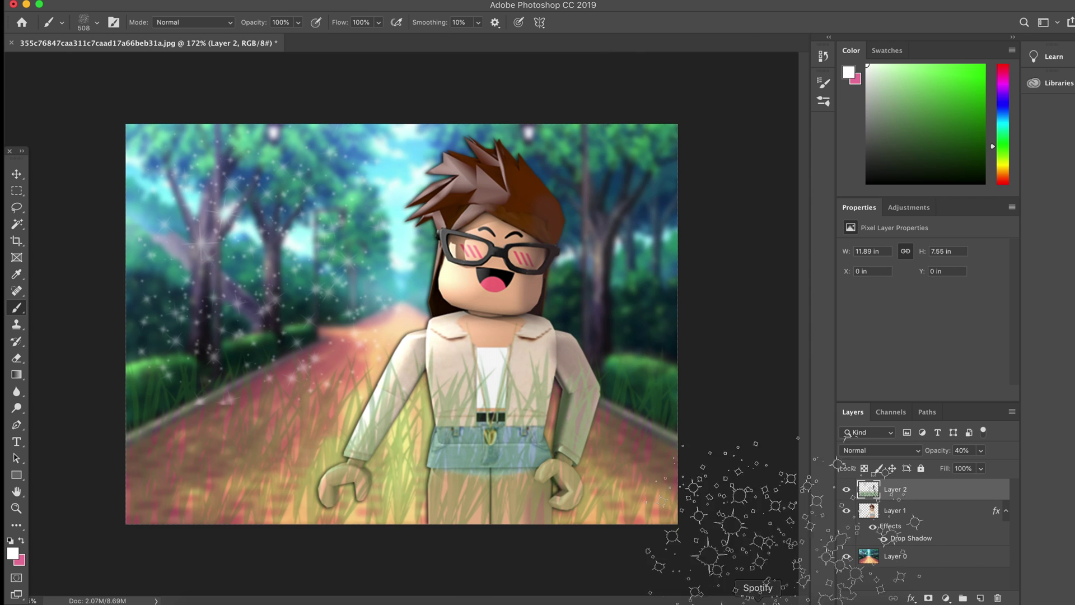
pyautogui.click(823, 213)
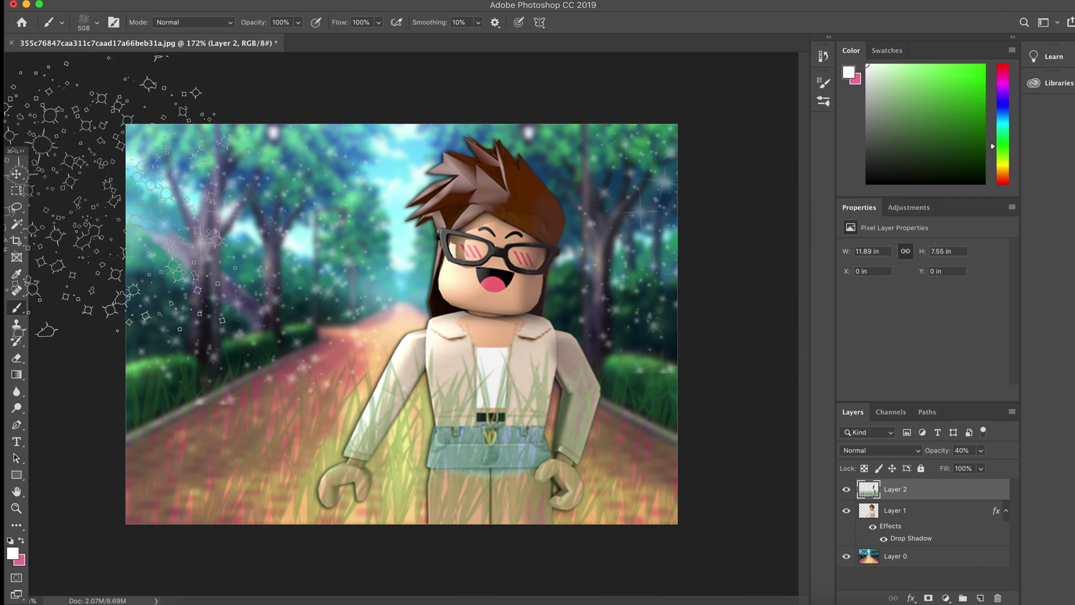
pyautogui.click(16, 174)
pyautogui.click(322, 0)
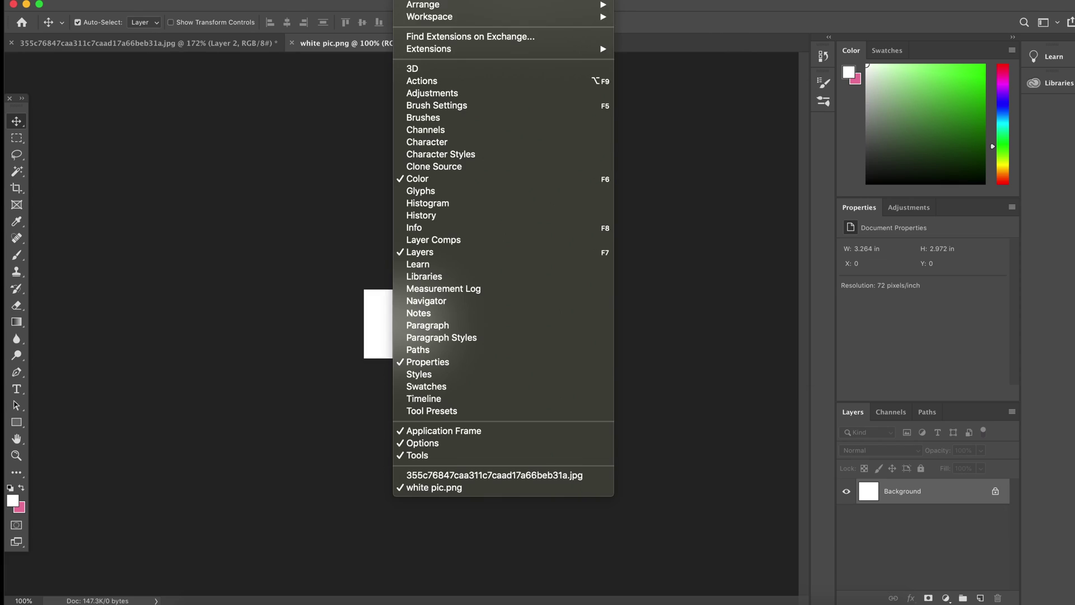
# Bring the white square from white pic.png into the park image as a layer below Layer 1
pyautogui.click(672, 53)
pyautogui.moveTo(853, 485); pyautogui.dragTo(224, 420)
pyautogui.press('super+w')
pyautogui.moveTo(896, 489); pyautogui.dragTo(901, 567)
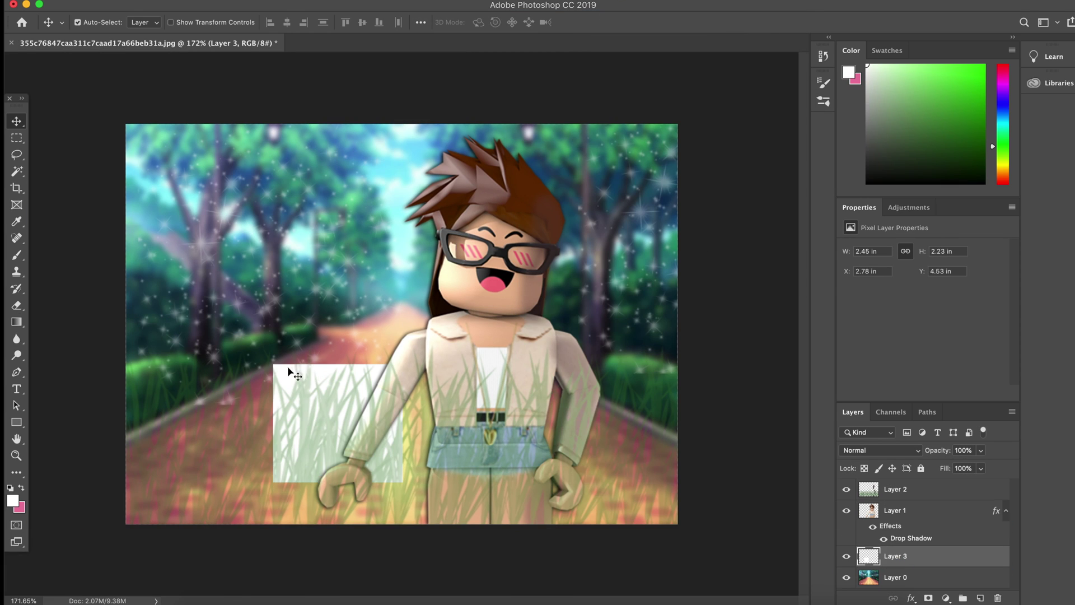
pyautogui.moveTo(283, 372); pyautogui.dragTo(146, 143)
# Free Transform the white layer nearly to the canvas edges and fade it to 16% opacity
pyautogui.click(149, 0)
pyautogui.click(187, 280)
pyautogui.moveTo(265, 253); pyautogui.dragTo(677, 509)
pyautogui.moveTo(125, 136); pyautogui.dragTo(149, 143)
pyautogui.press('Return')
pyautogui.moveTo(982, 451); pyautogui.dragTo(933, 467)
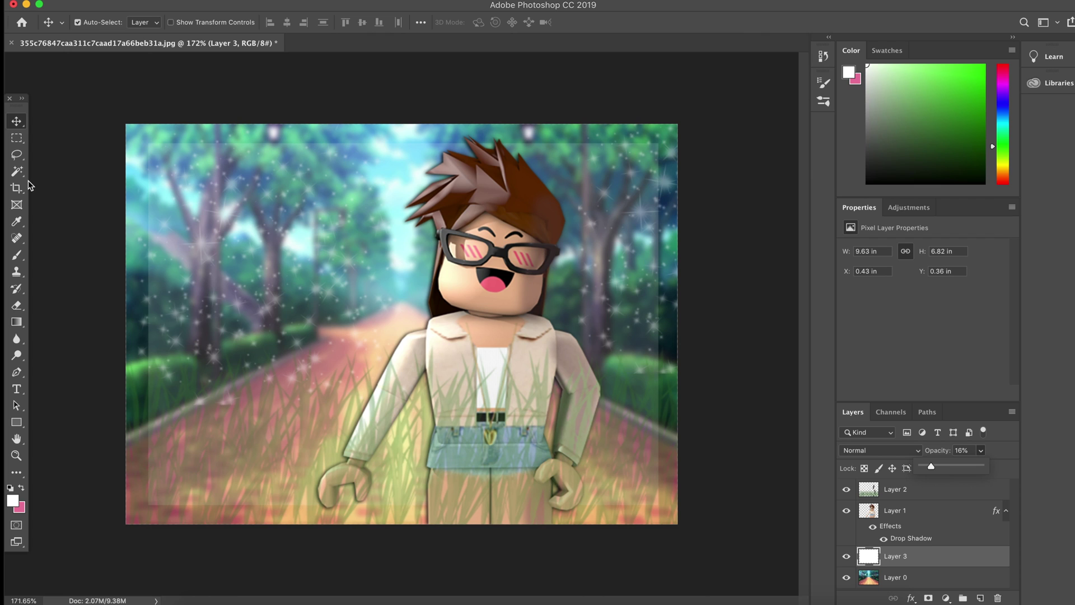
# Open the Export As dialog for a 100% quality JPG and change the Width entry
pyautogui.click(117, 1)
pyautogui.click(348, 166)
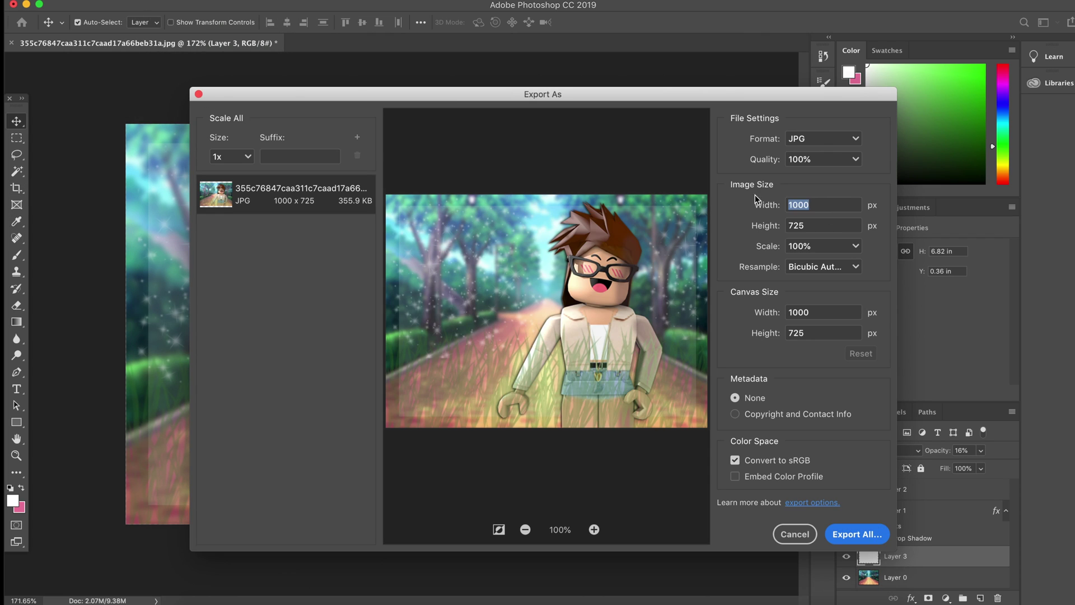
pyautogui.write('==1')
pyautogui.press('Tab')
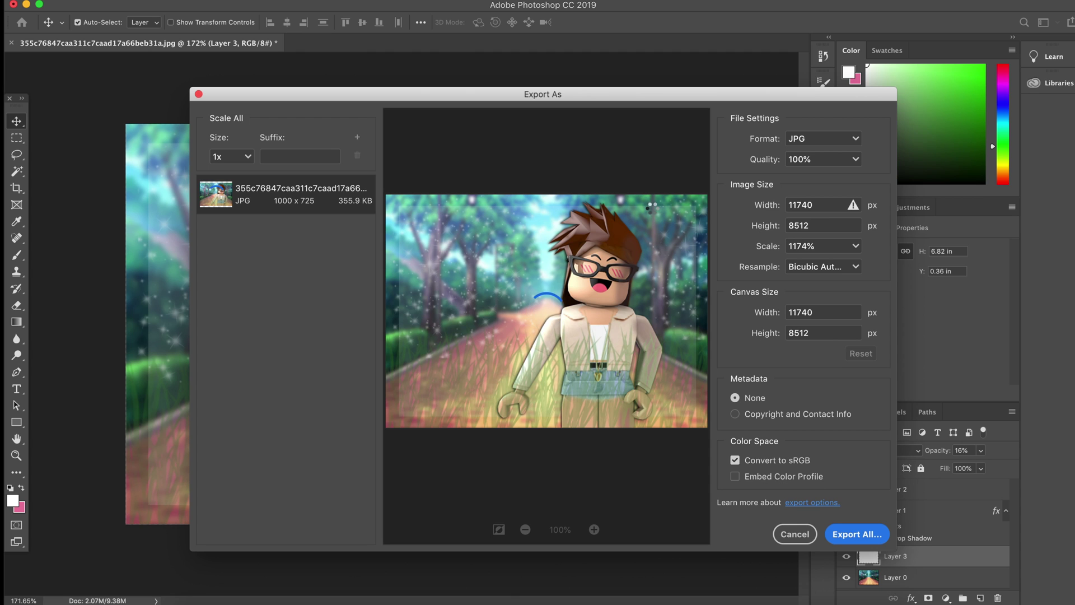